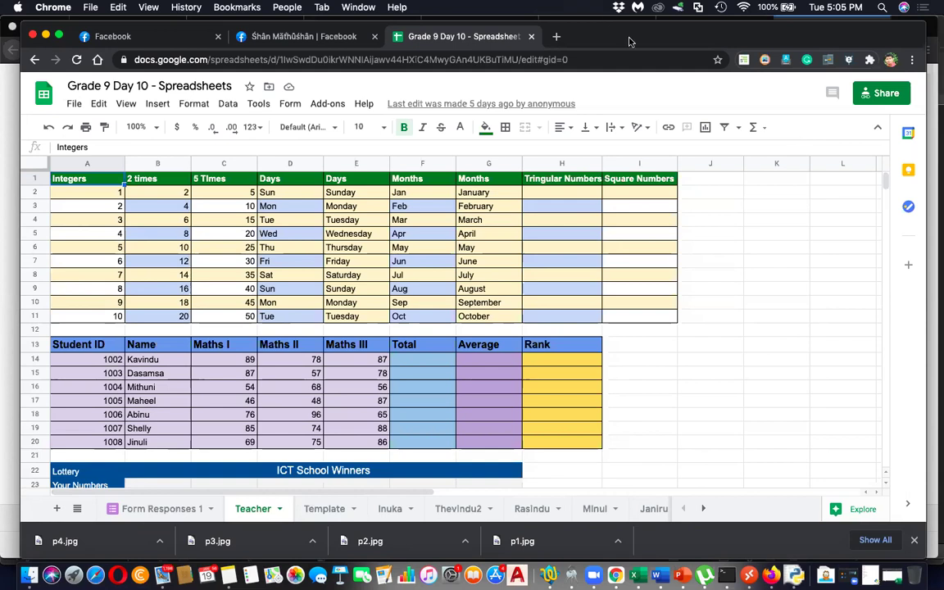
Step: Open the Real Time Unicode Converter in a new browser tab and enter "pAthirumpath wala shritha" as the transliterated text
left_click(556, 37)
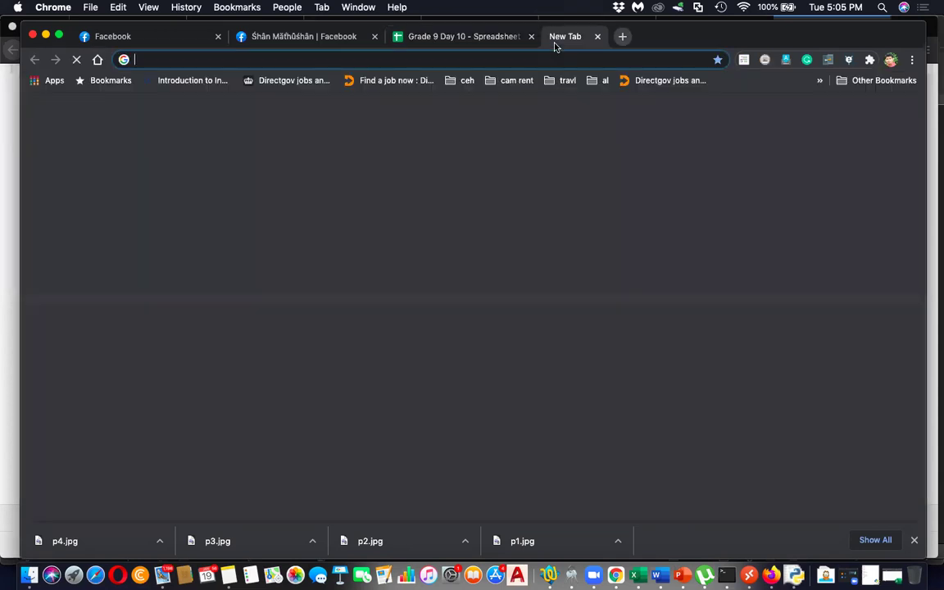
type("rea")
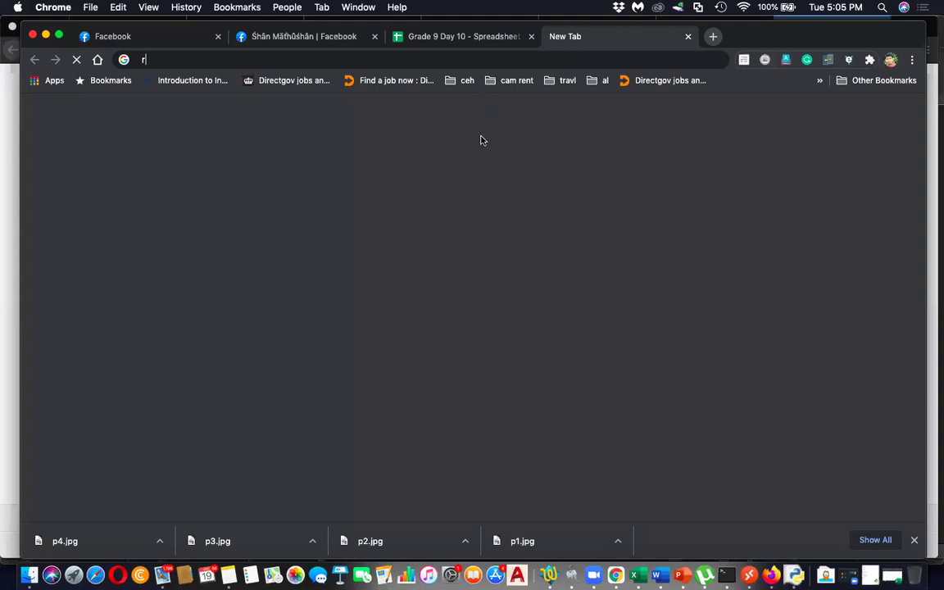
left_click(501, 201)
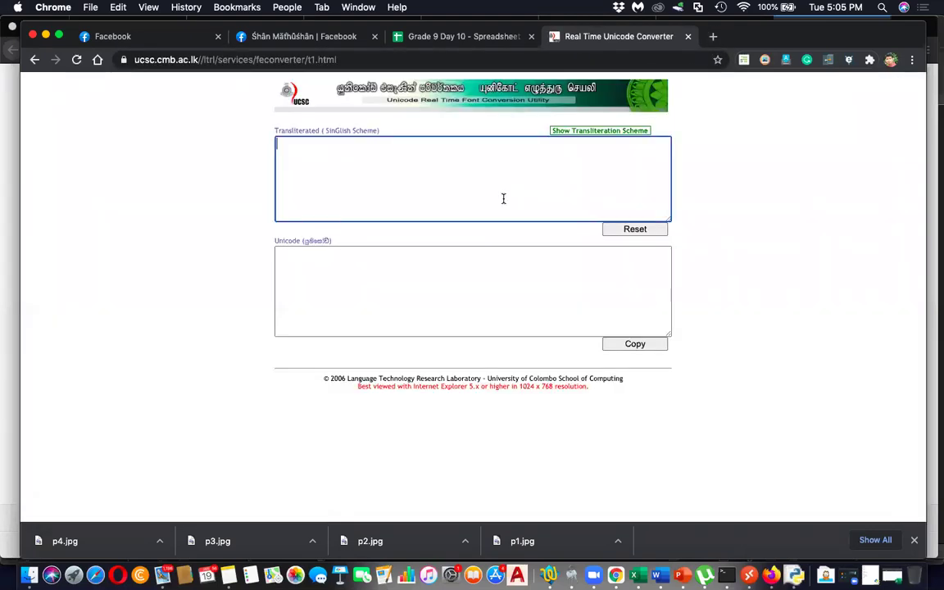
type("pA")
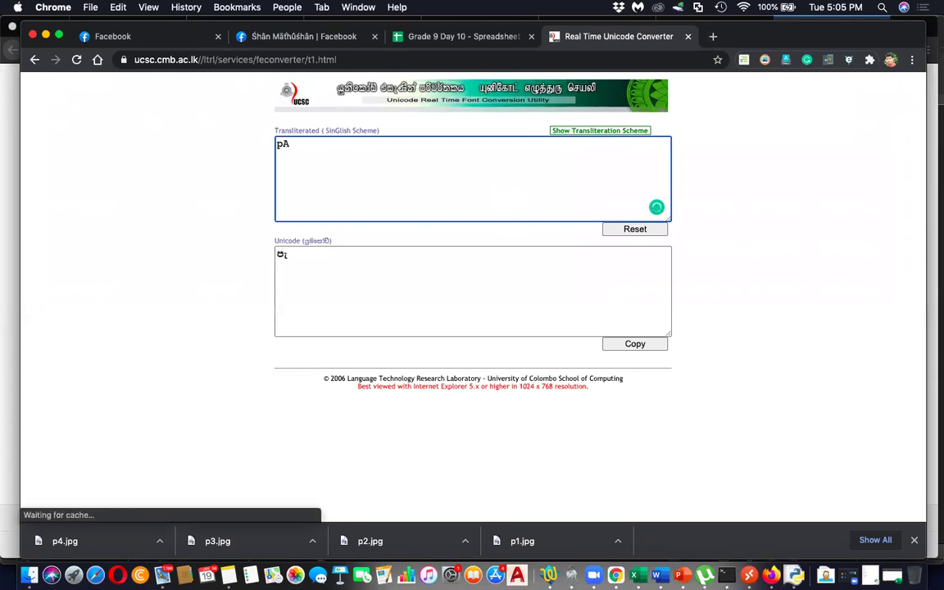
type("thirum")
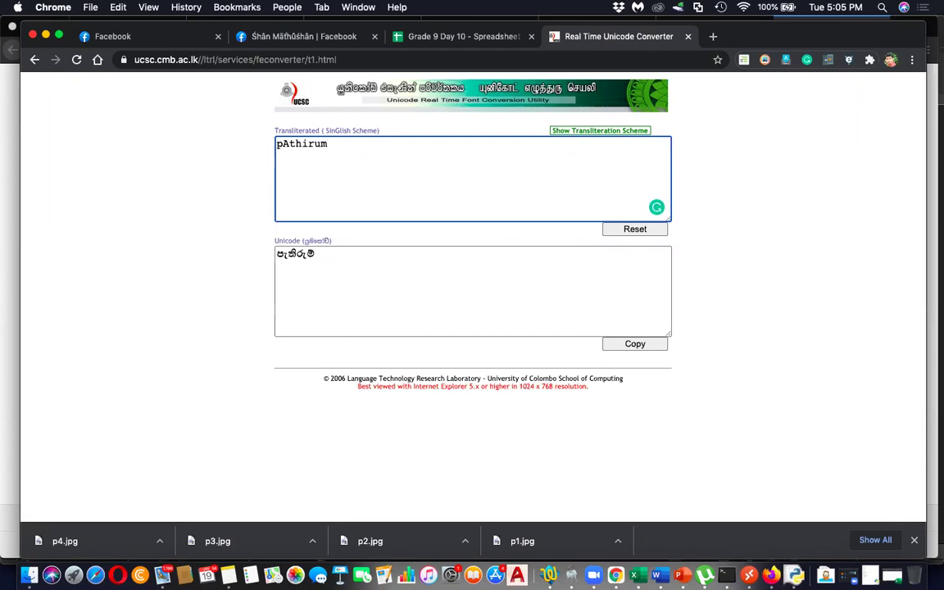
type("path wala")
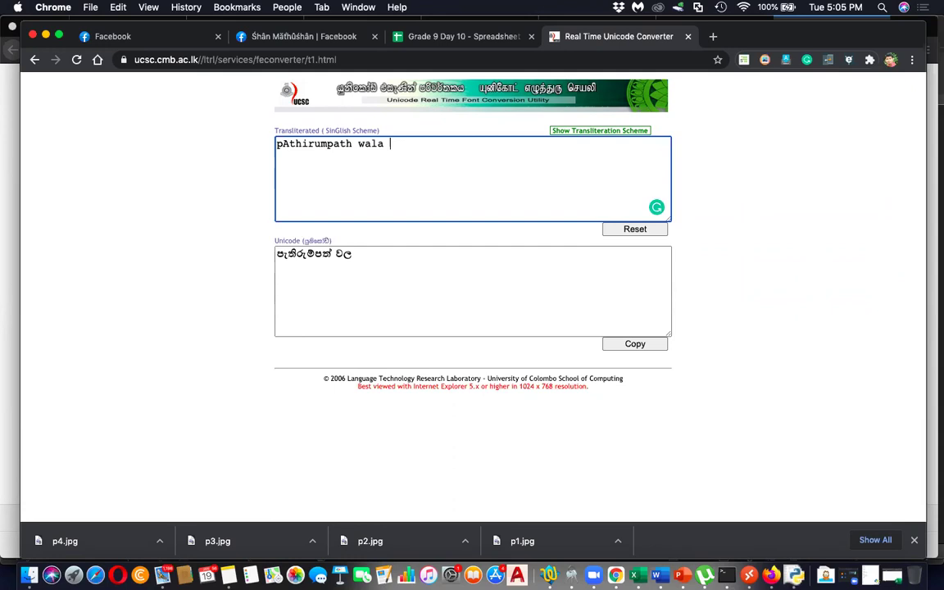
type("shritha")
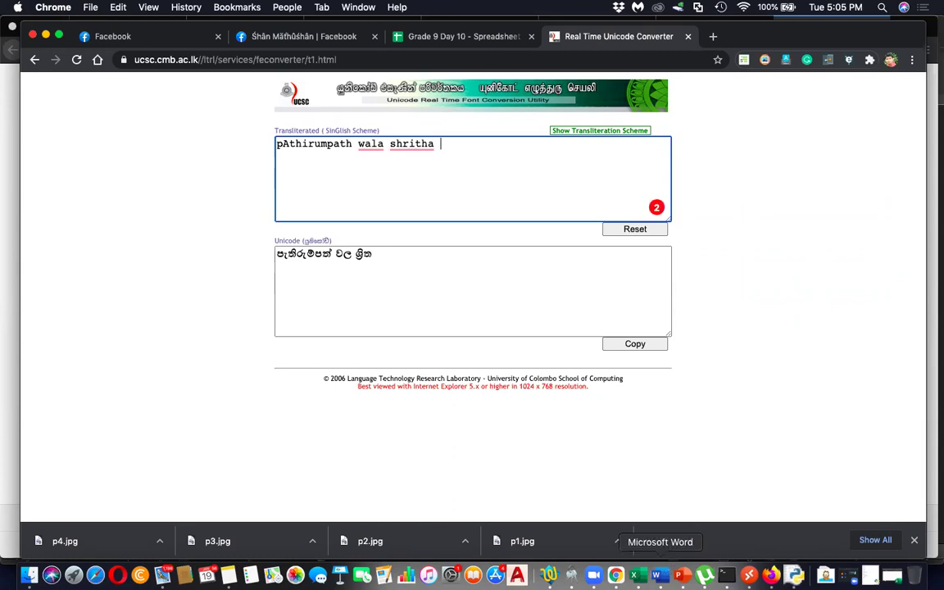
Step: Switch to Word, bring up the Grade 9 day 9 document and review its spreadsheet notes
left_click(656, 575)
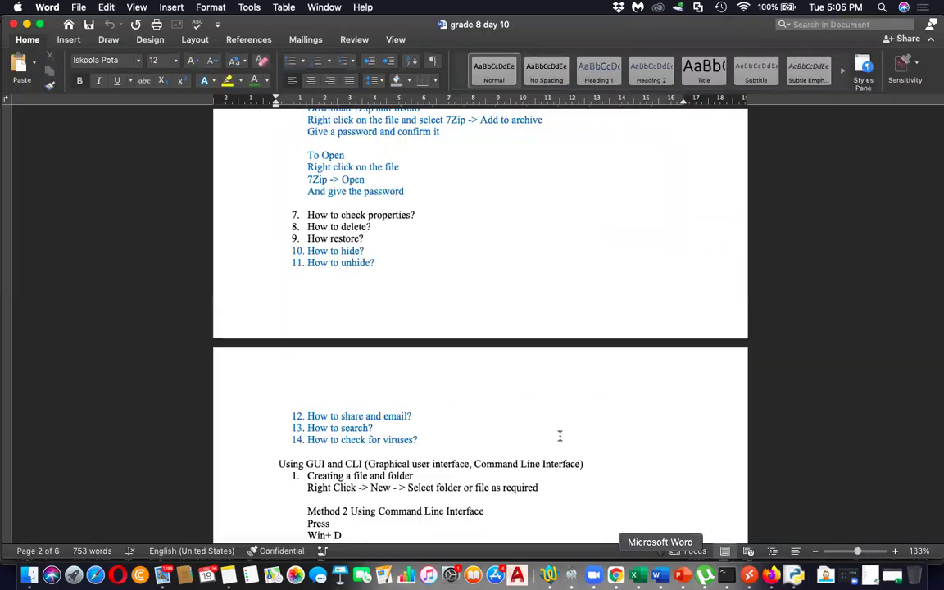
scroll(560, 435, "up", 10)
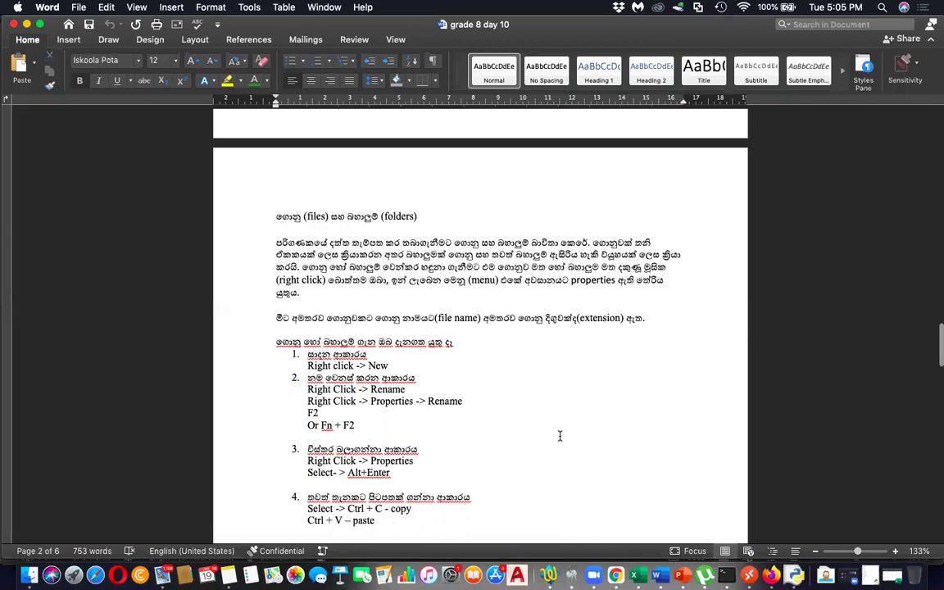
scroll(559, 436, "down", 2)
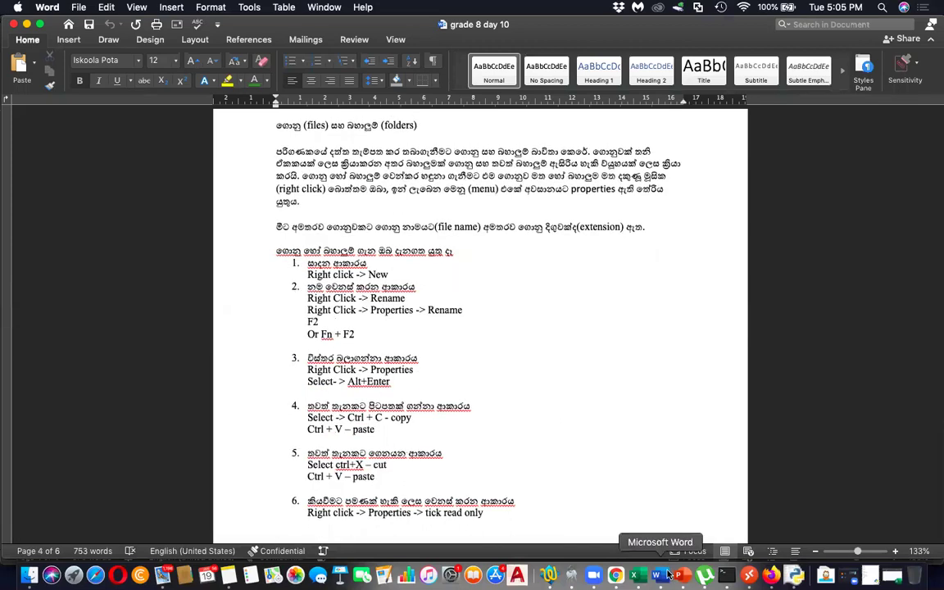
right_click(667, 573)
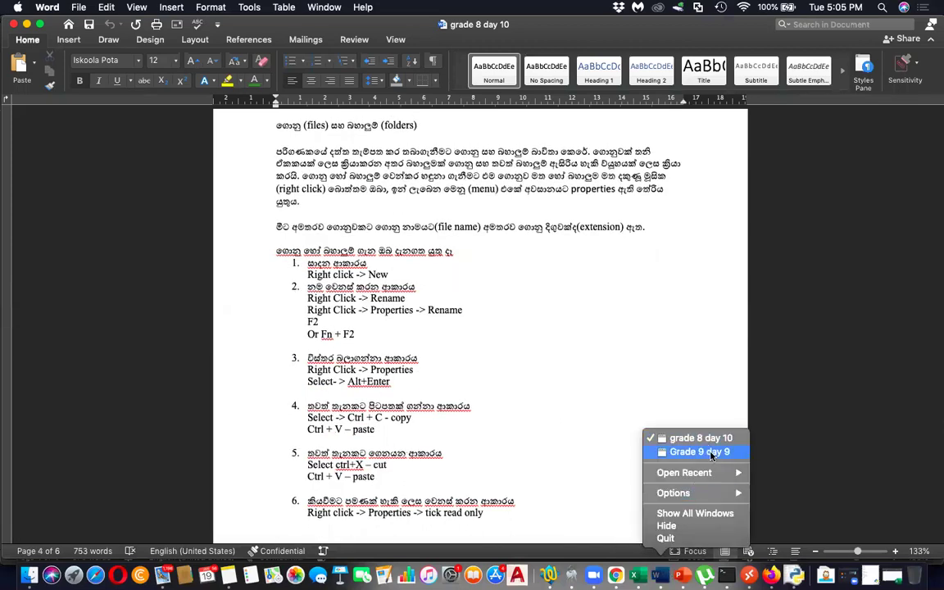
left_click(706, 452)
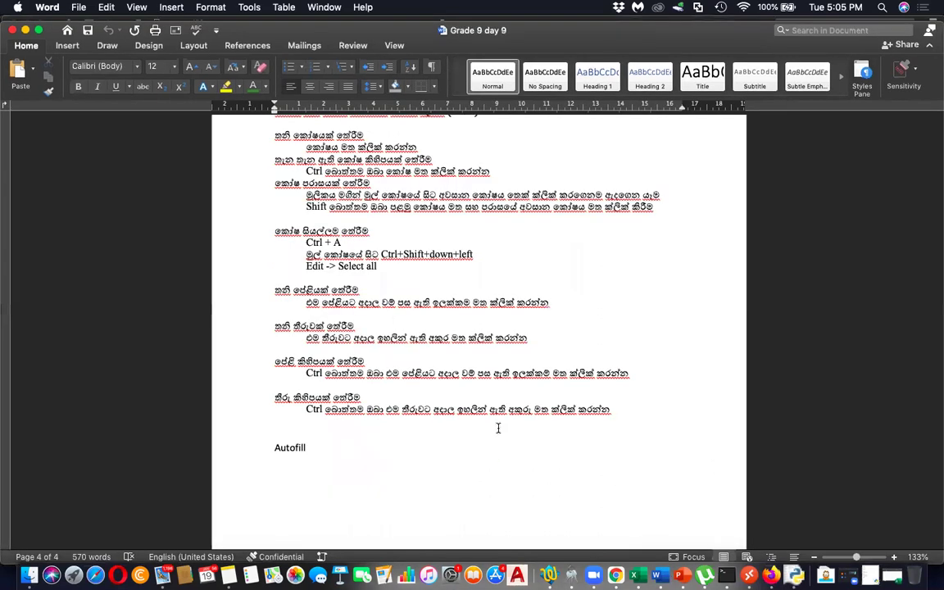
scroll(498, 427, "up", 6)
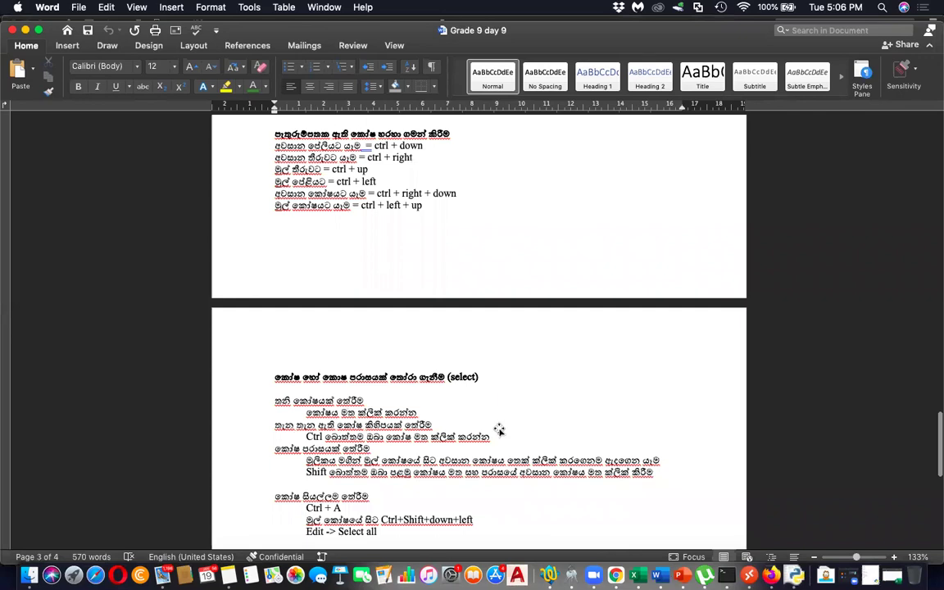
scroll(497, 428, "up", 5)
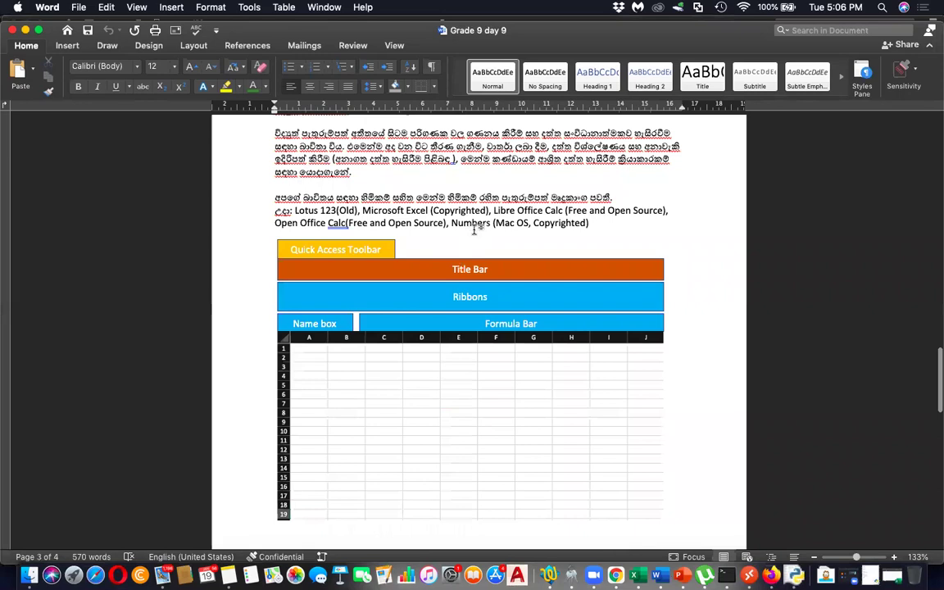
scroll(474, 229, "down", 10)
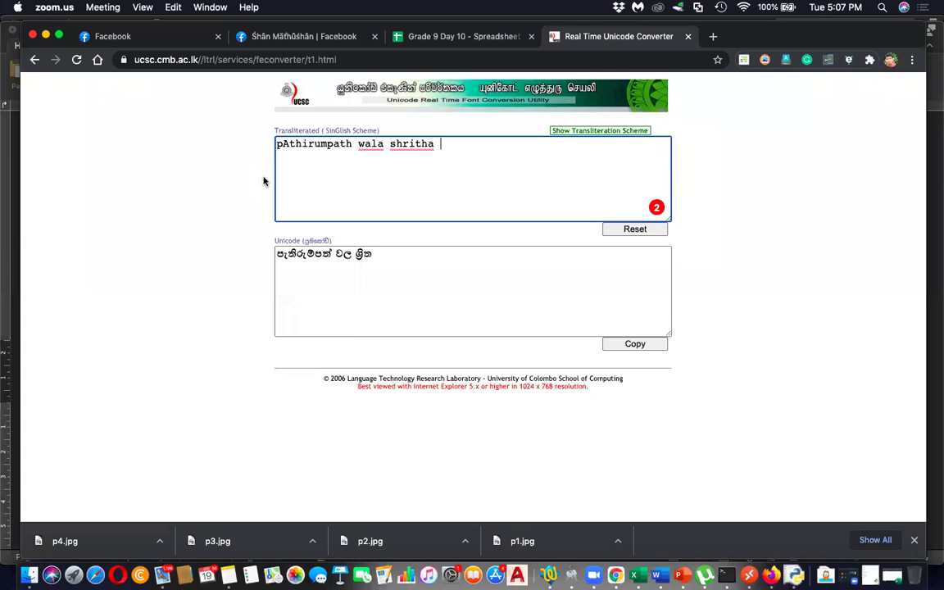
Step: Back in the Unicode converter, complete the transliterated heading by adding "saha gaNithamaya kriyaawaliin yodhaa gAniima"
left_click(501, 143)
type("saha")
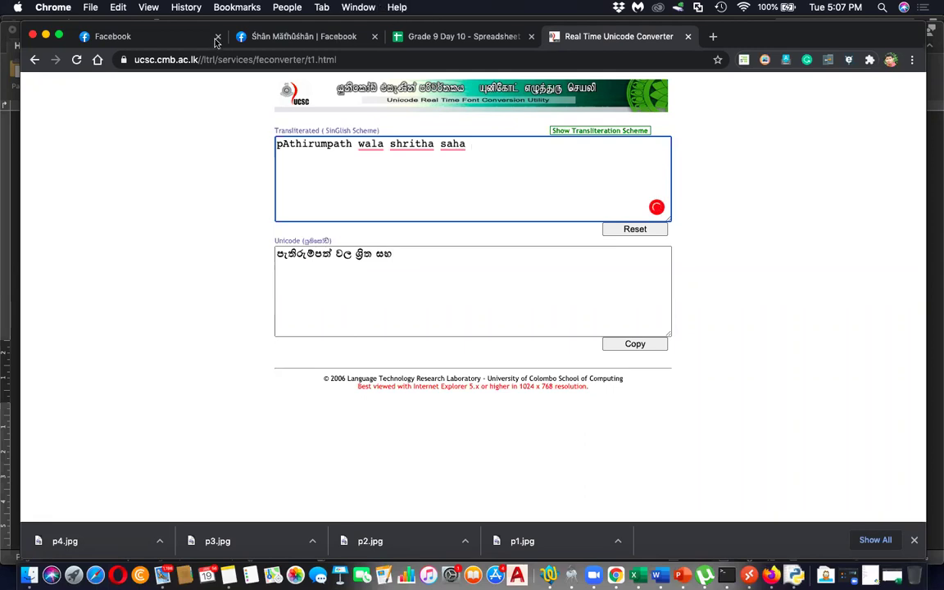
left_click_drag(214, 41, 236, 45)
type("gaNi")
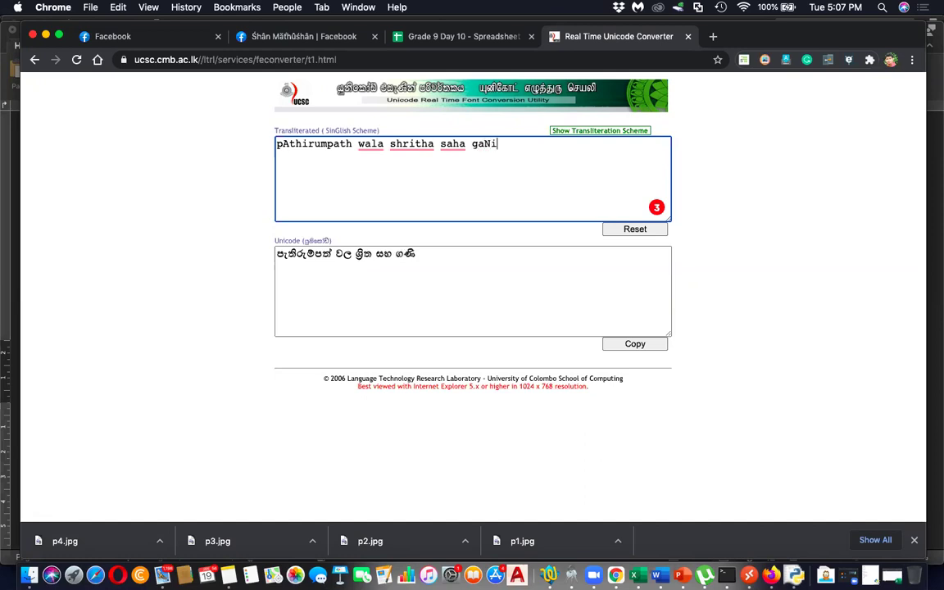
type("thamaya kr")
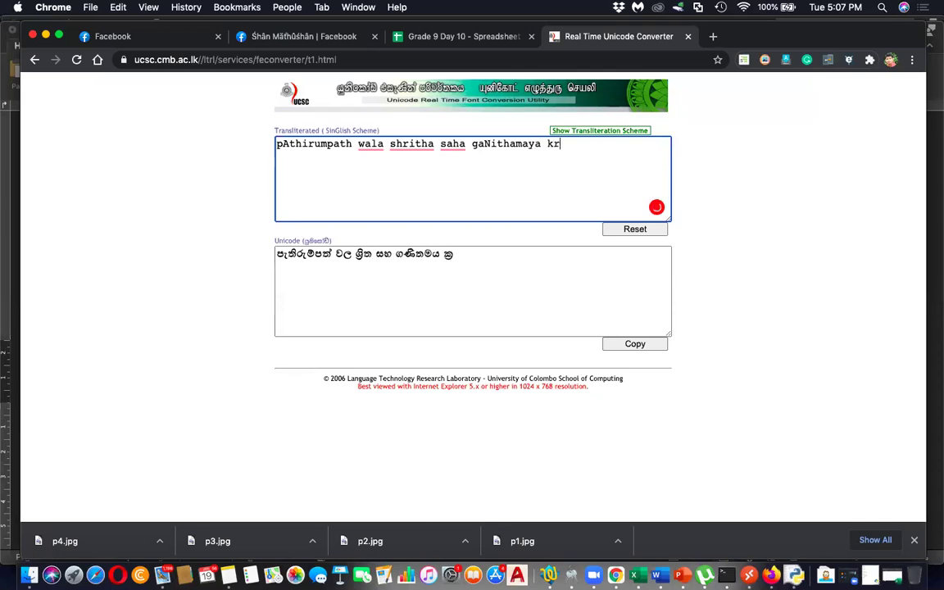
type("iyaawa")
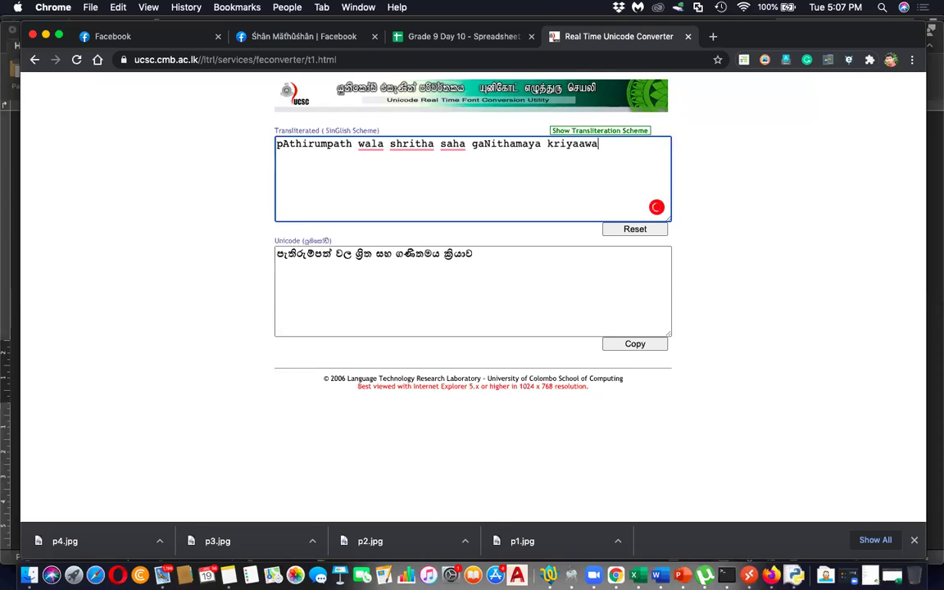
type("liin yo")
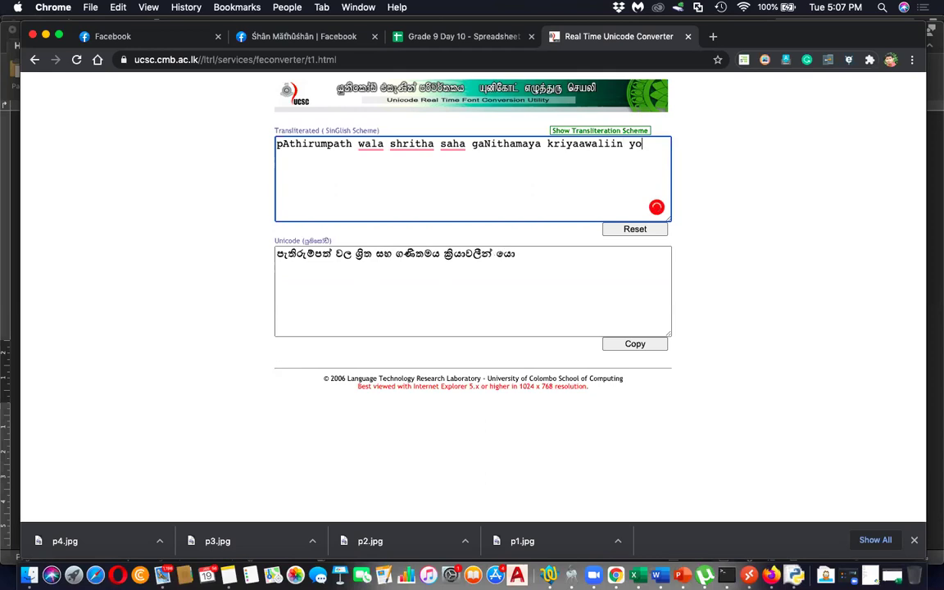
type("dhaa gAn")
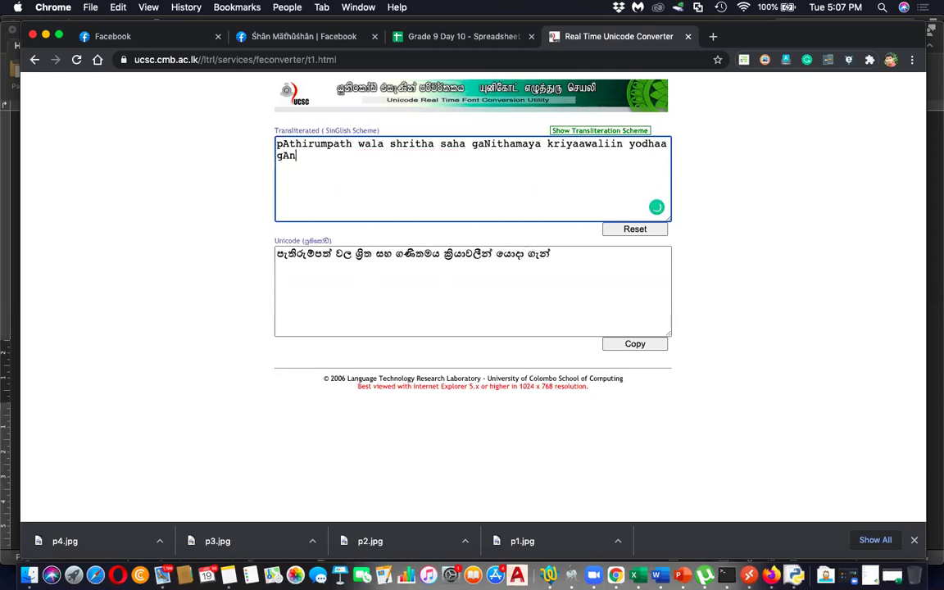
type("iima")
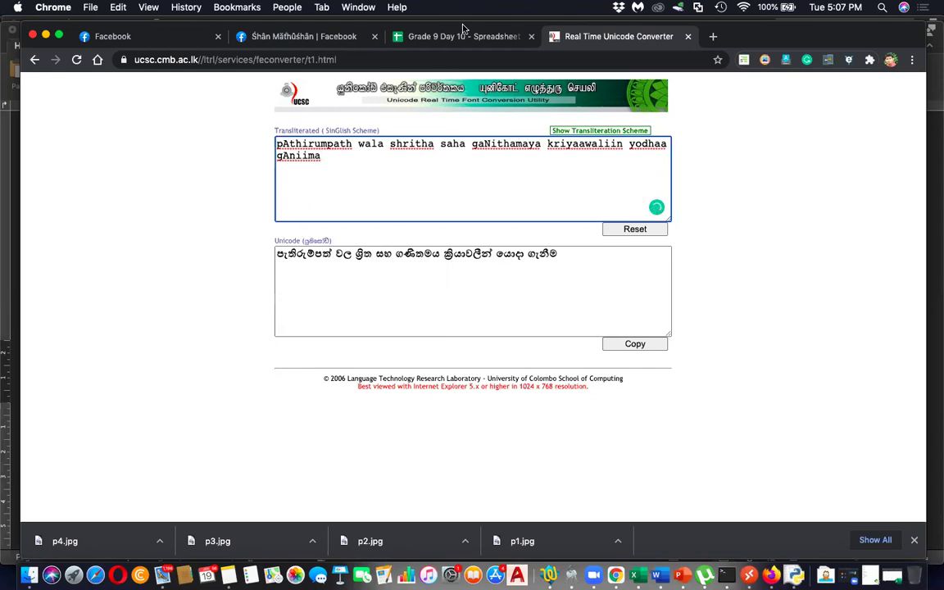
Step: Switch the computer's Wi-Fi connection to the Galaxy M211A59 network
left_click(746, 7)
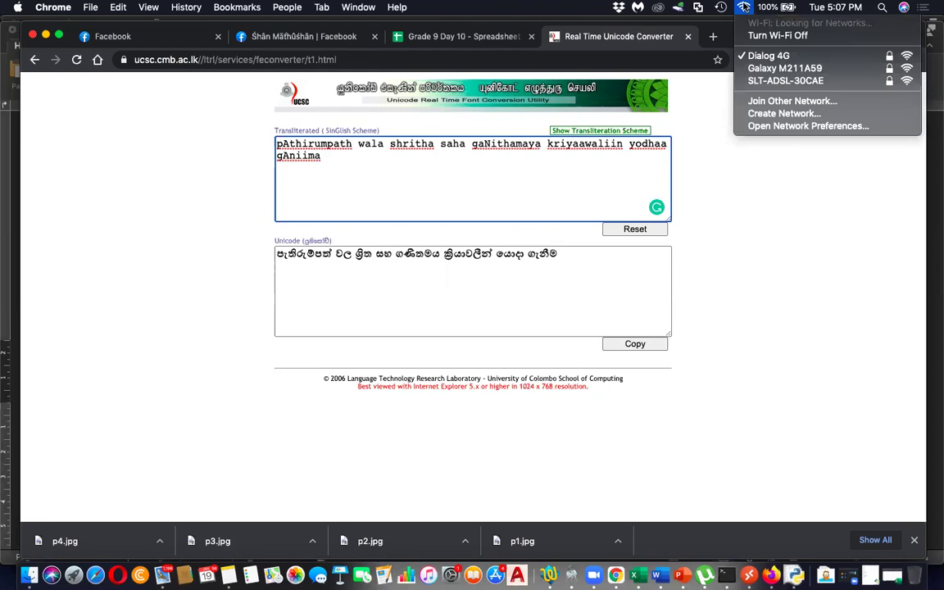
left_click(774, 70)
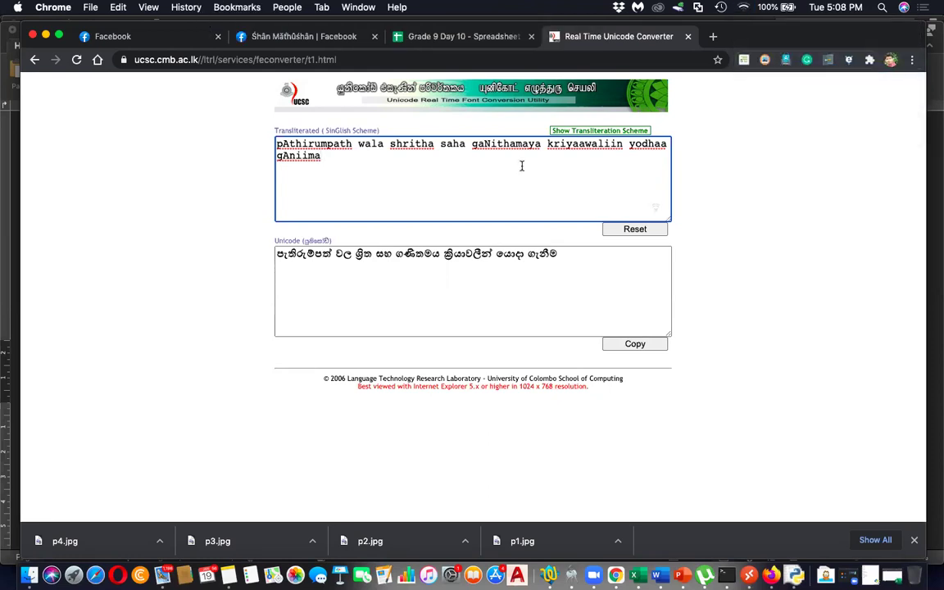
Step: Copy the converted Sinhala heading and paste it onto the blank last page of the Grade 9 day 9 Word document
left_click(525, 260)
key("super+c")
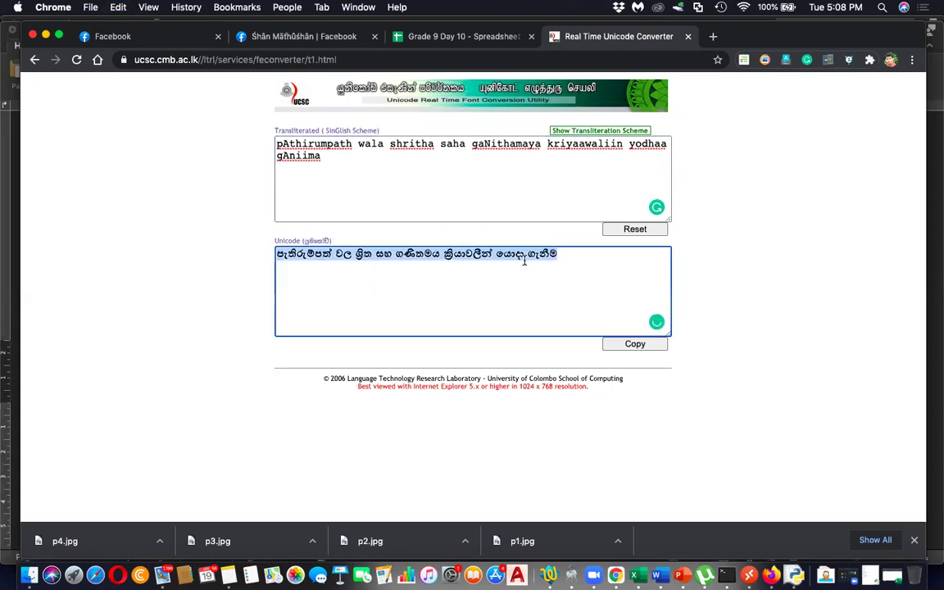
left_click(655, 575)
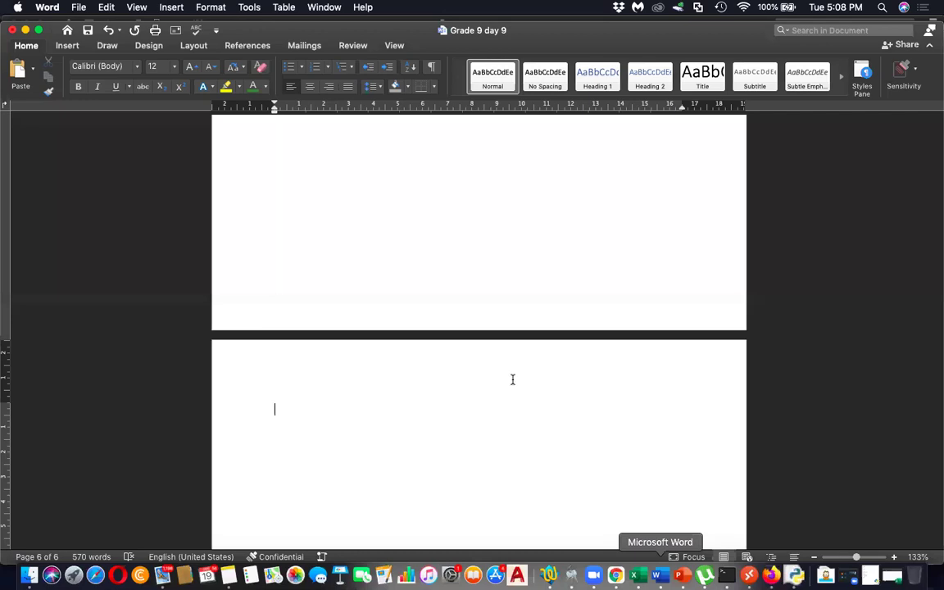
key("super+v")
key("Return")
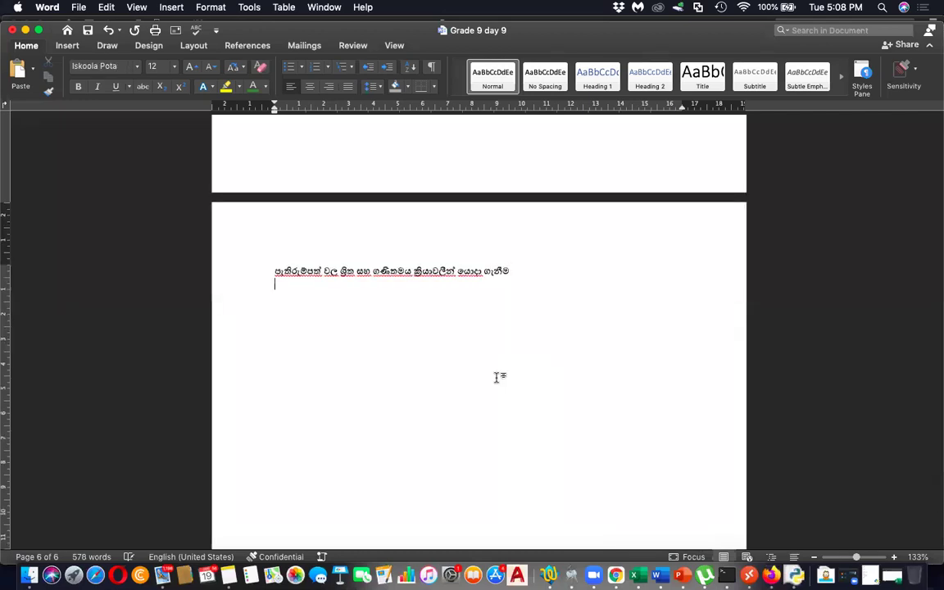
Step: Insert "(functions)" after ශ්‍රිත and "(formula)" after ක්‍රියාවලීන් in the Sinhala heading, and start a new line below it
left_click(357, 272)
type("(functions)")
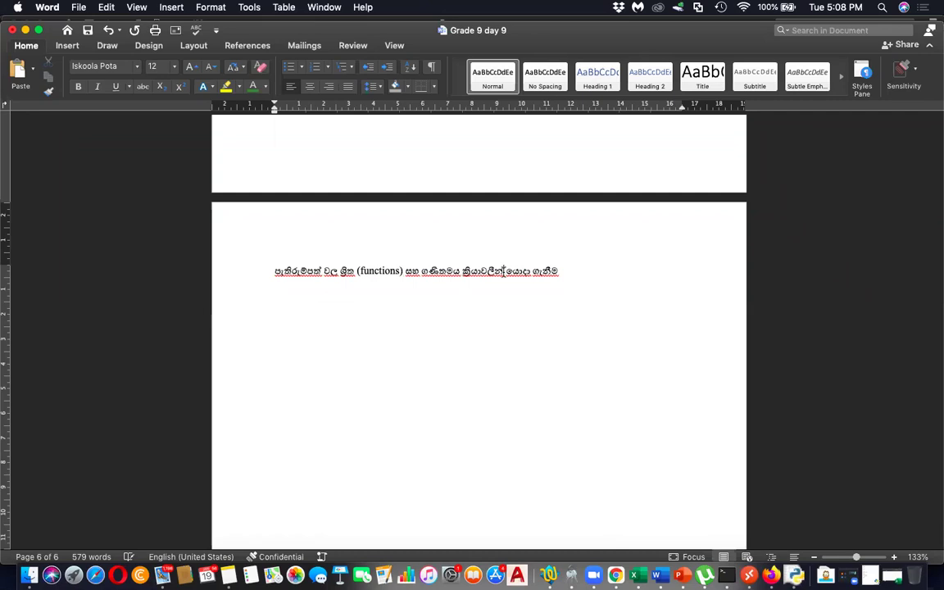
type("(formula)")
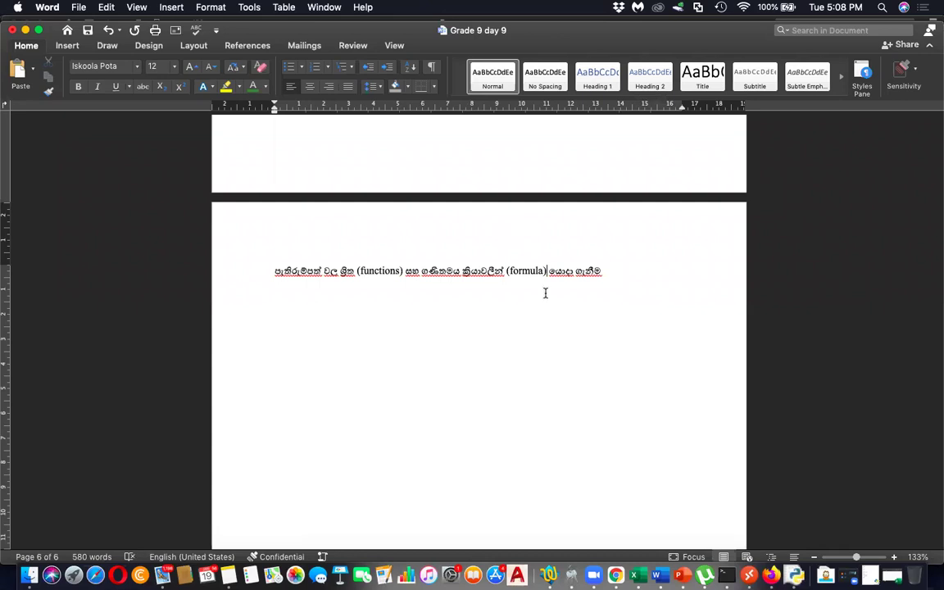
left_click(606, 272)
key("Return")
Step: Copy the word "formula" from the heading and look it up on maduraonline.com in a new browser tab
double_click(529, 272)
key("super+c")
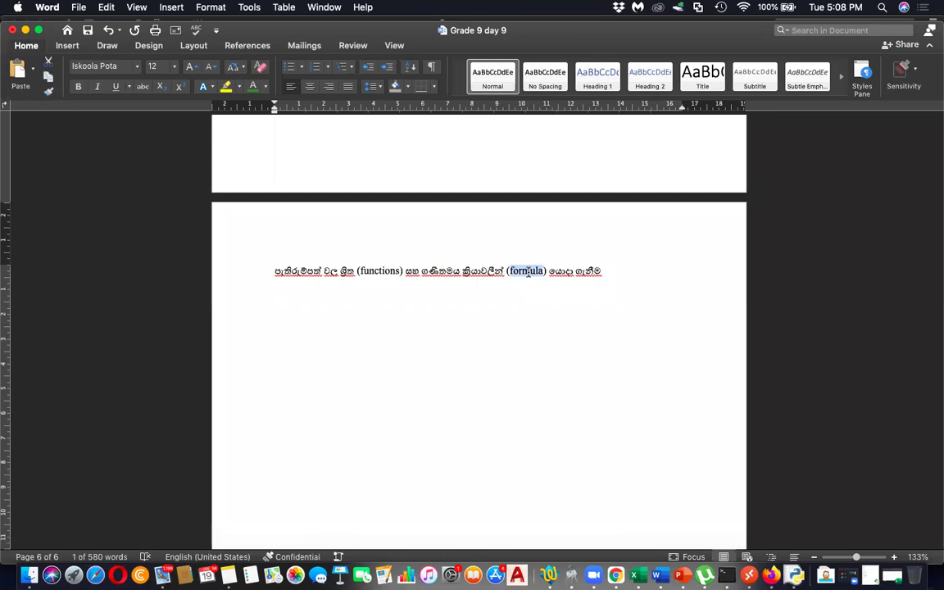
key("super+Tab")
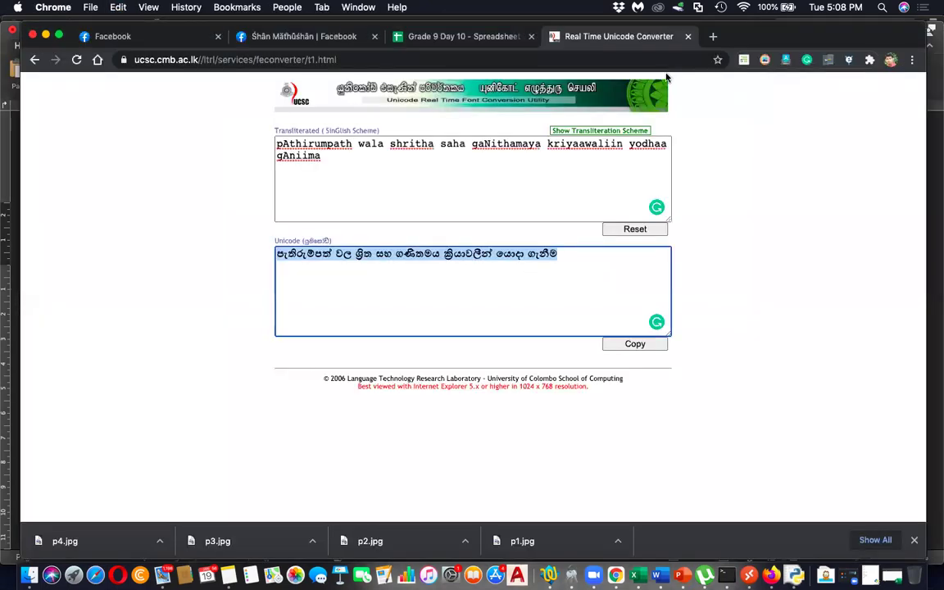
left_click(715, 36)
type("maduraonline.com")
key("Return")
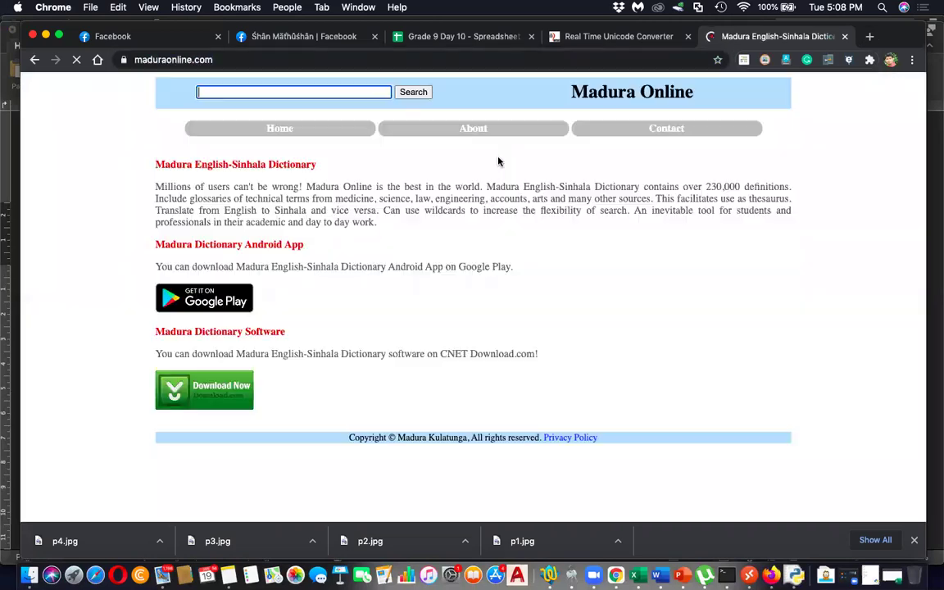
key("super+v")
key("Return")
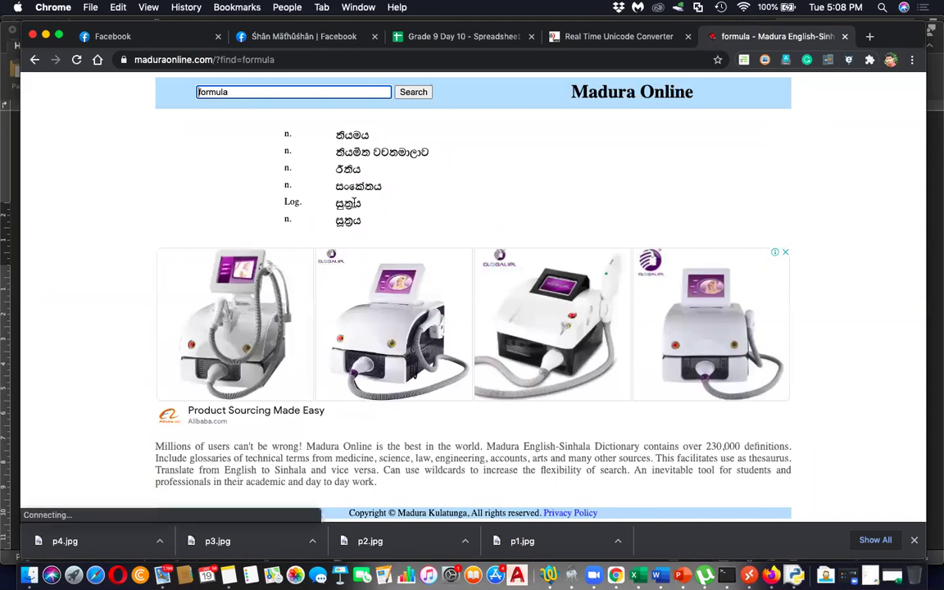
Step: Copy සූත්‍රය from the dictionary results and insert it as "(සූත්‍ර)" after "(formula)" in the Word heading, with a new line below
double_click(348, 220)
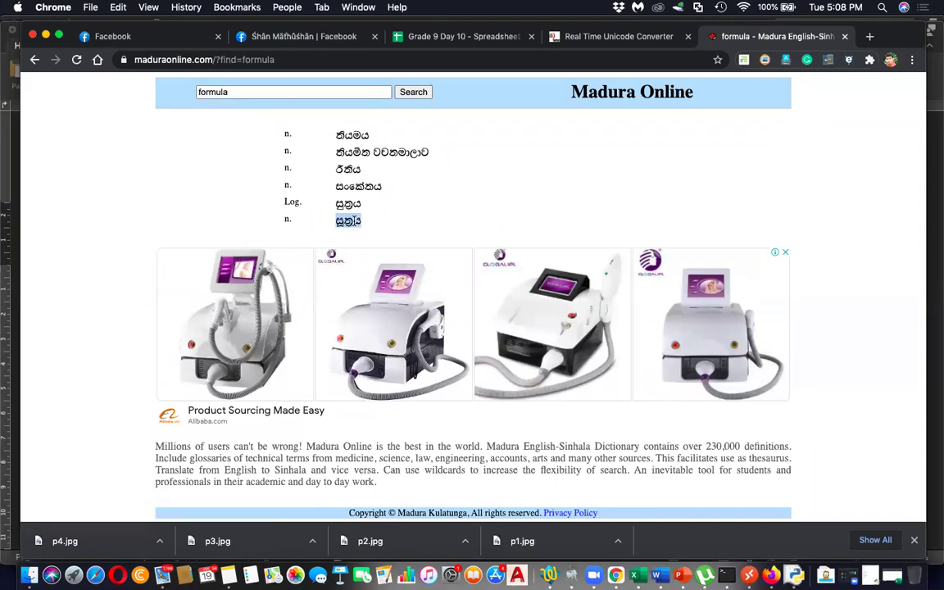
key("super+Tab")
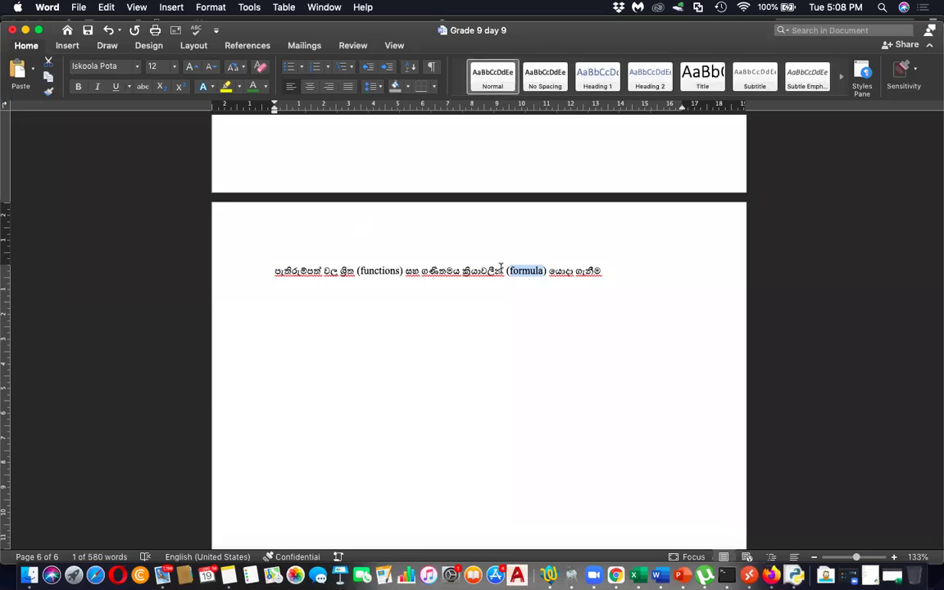
left_click(557, 281)
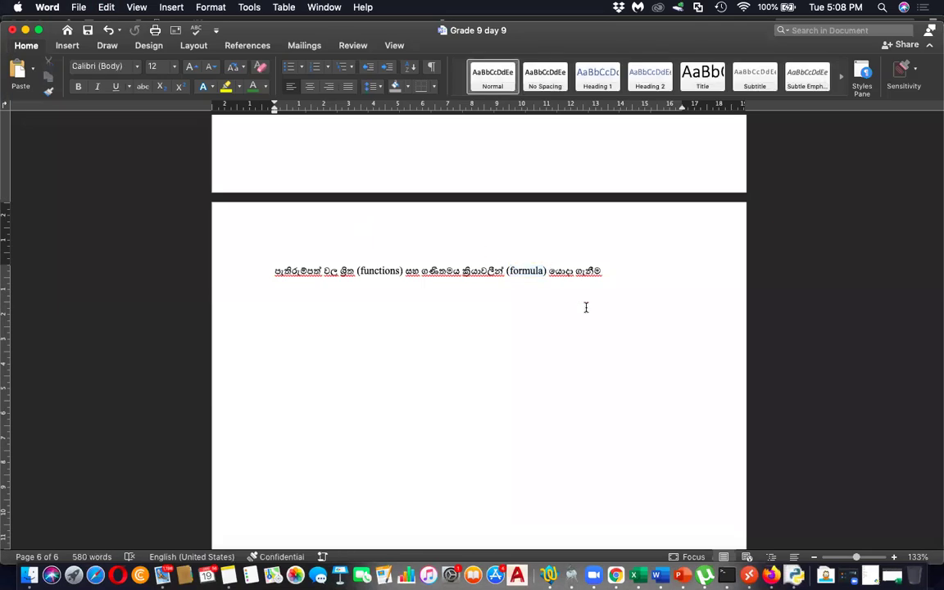
type("(")
type("සූත්‍රය")
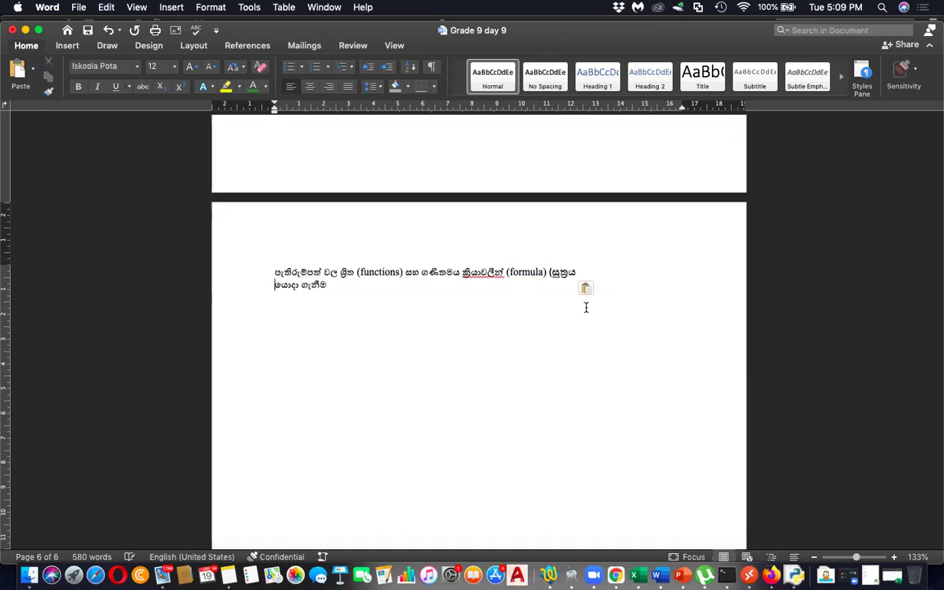
key("BackSpace")
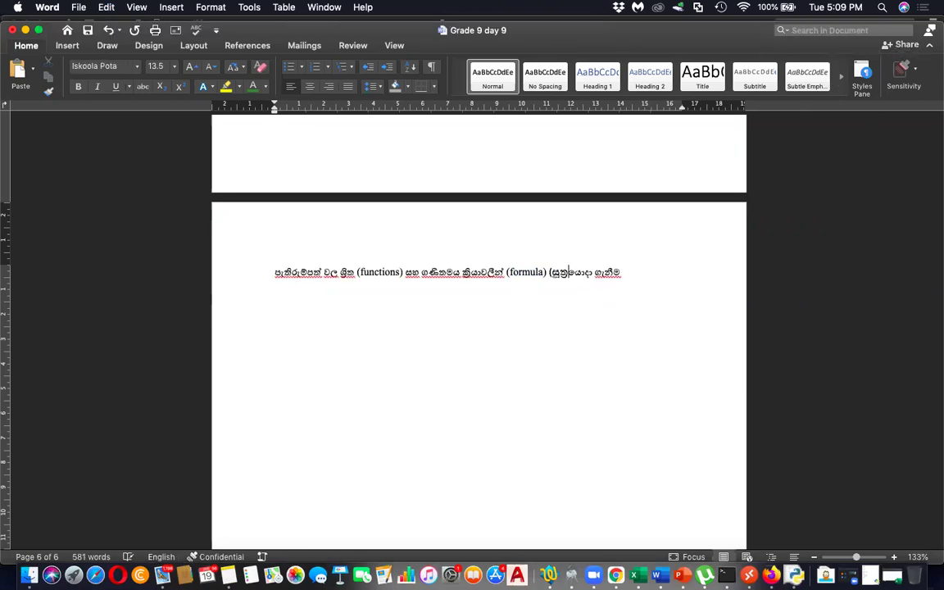
type(")")
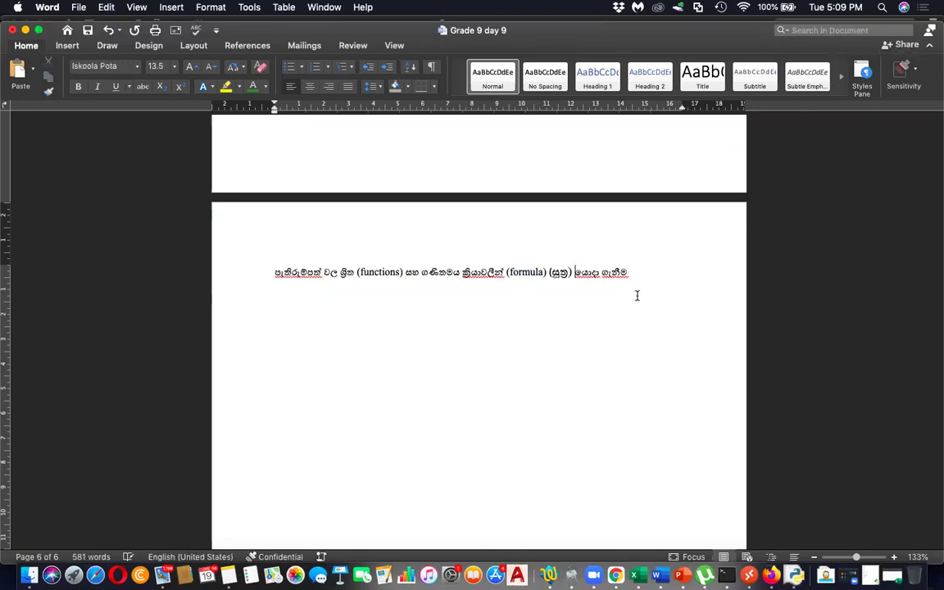
left_click(657, 270)
key("Return")
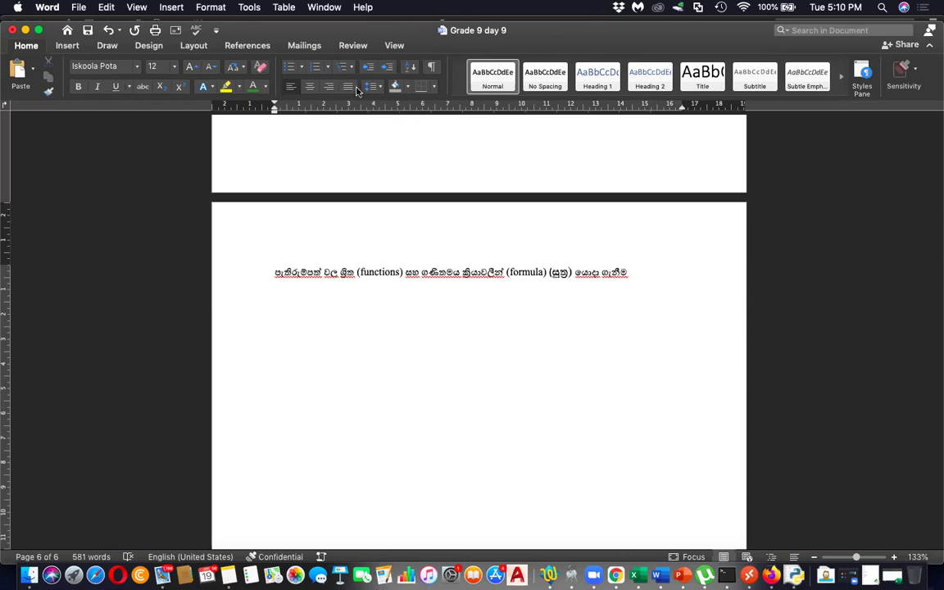
Step: Copy "ගණිතමය ක්‍රියාවලීන් (formula) (සූත්‍ර)" from the heading and paste it as a subheading below
left_click(342, 313)
left_click(316, 304)
left_click_drag(573, 272, 438, 276)
key("super+c")
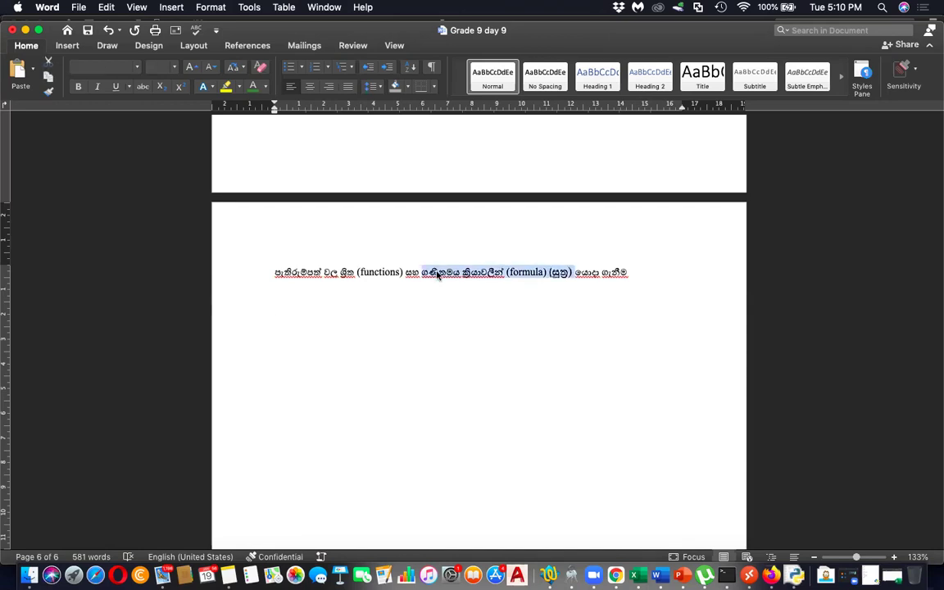
left_click(324, 309)
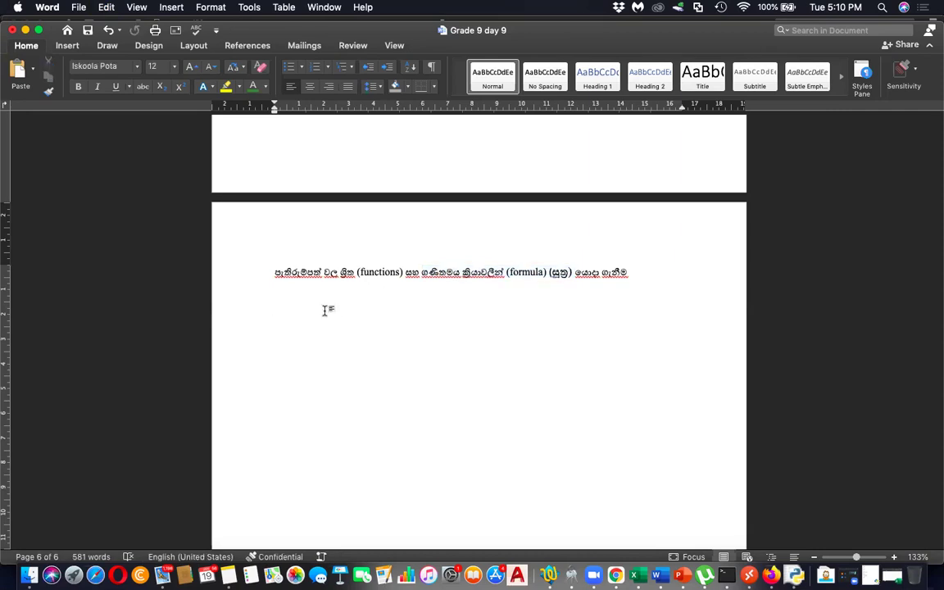
key("super+v")
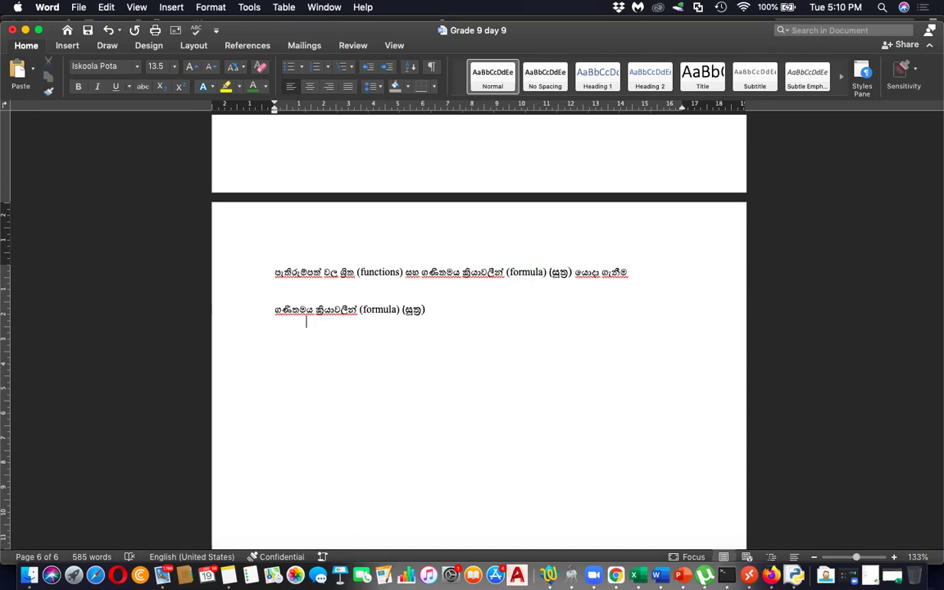
Step: List the operators "+, -, * , /" on an indented line under the formula subheading
type("+, -, ")
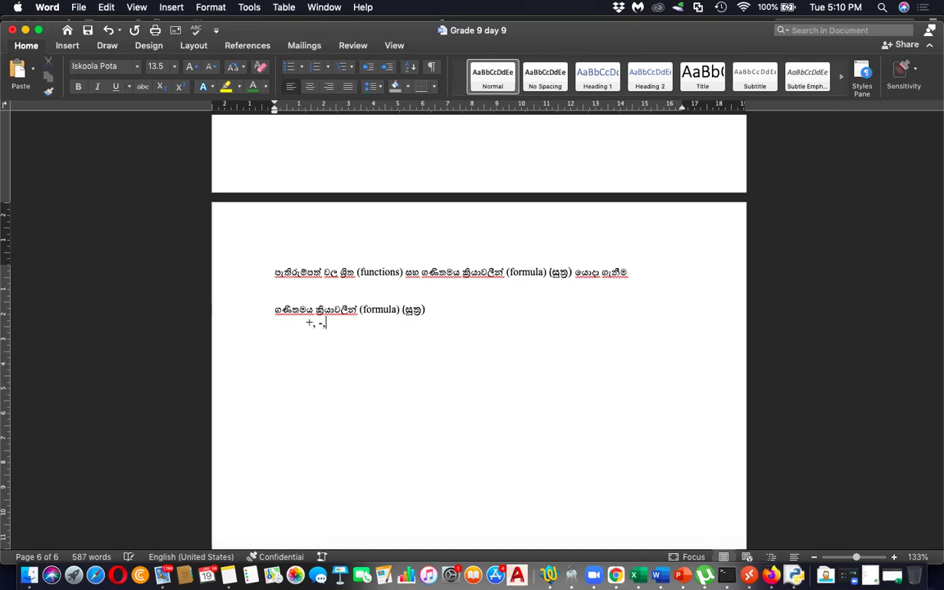
type("* , ")
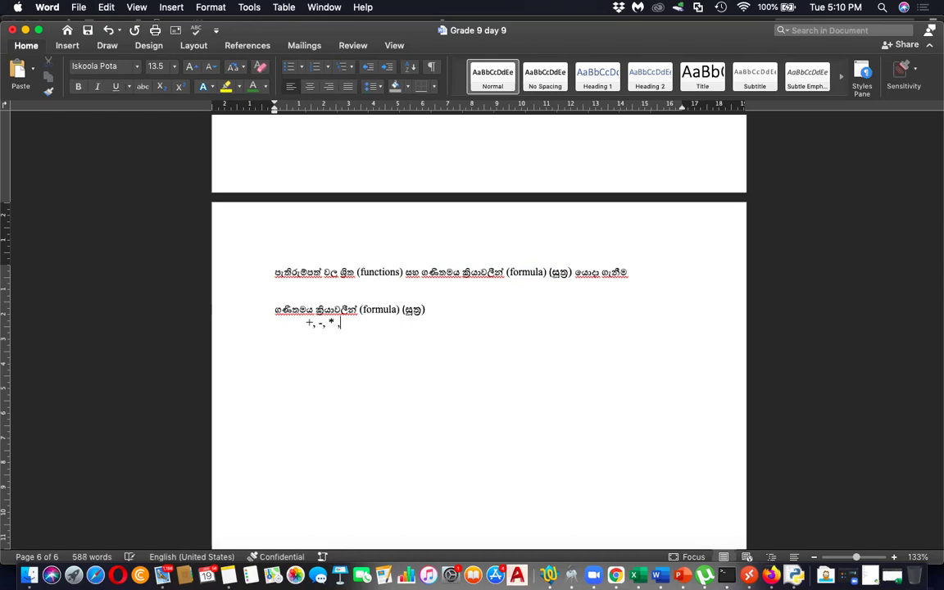
type("/")
Step: Make the main heading bold and return the cursor to the end of the operators line
left_click(270, 312)
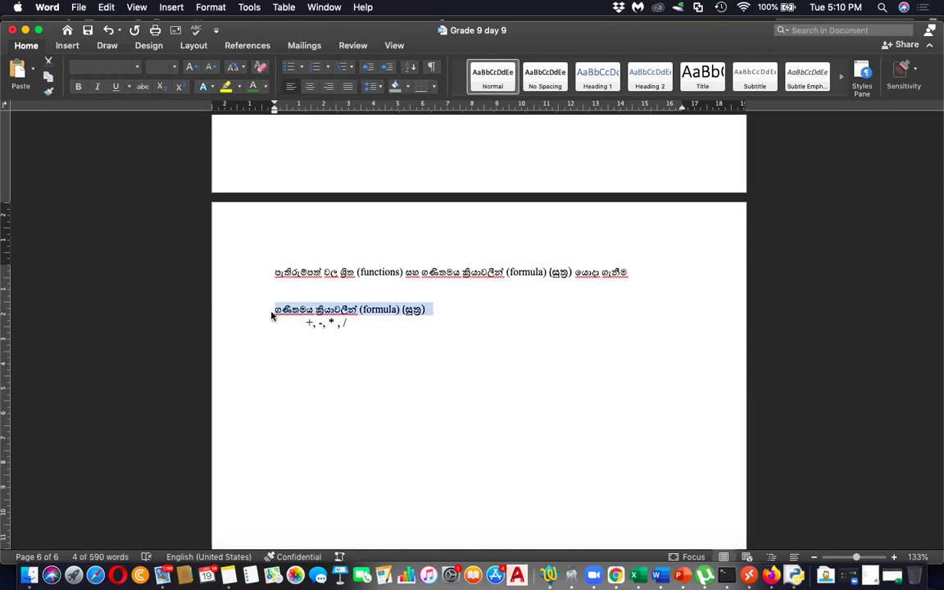
triple_click(332, 274)
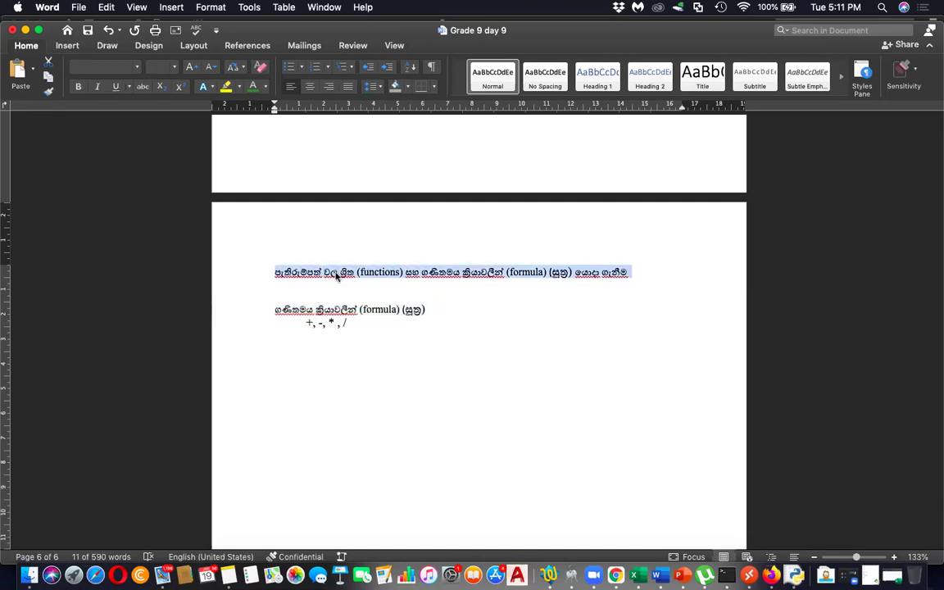
key("super+b")
left_click(379, 329)
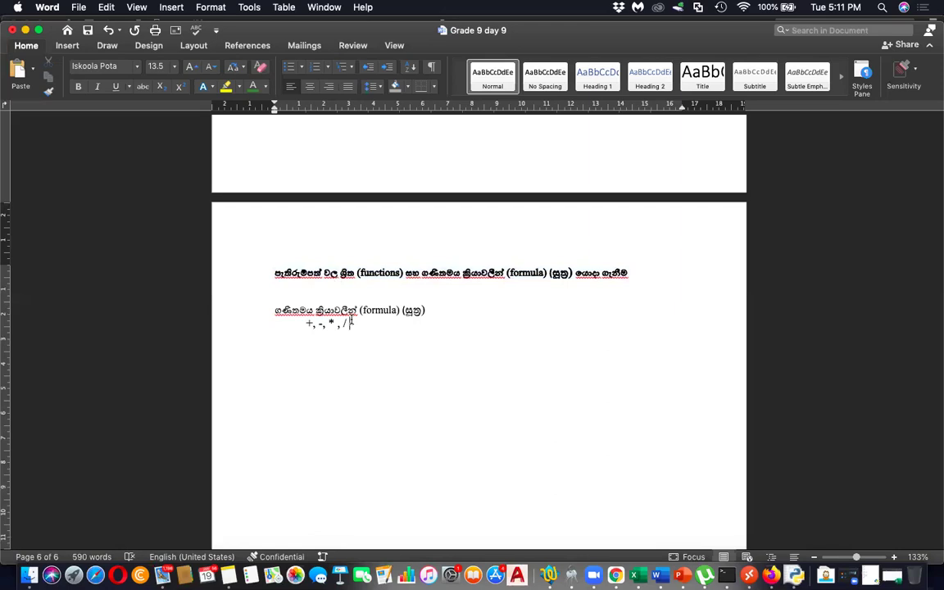
Step: Switch to the Real Time Unicode Converter in Chrome and replace the transliterated text with "gaNithamaya kriyaa baawithaa wea"
key("super+Tab")
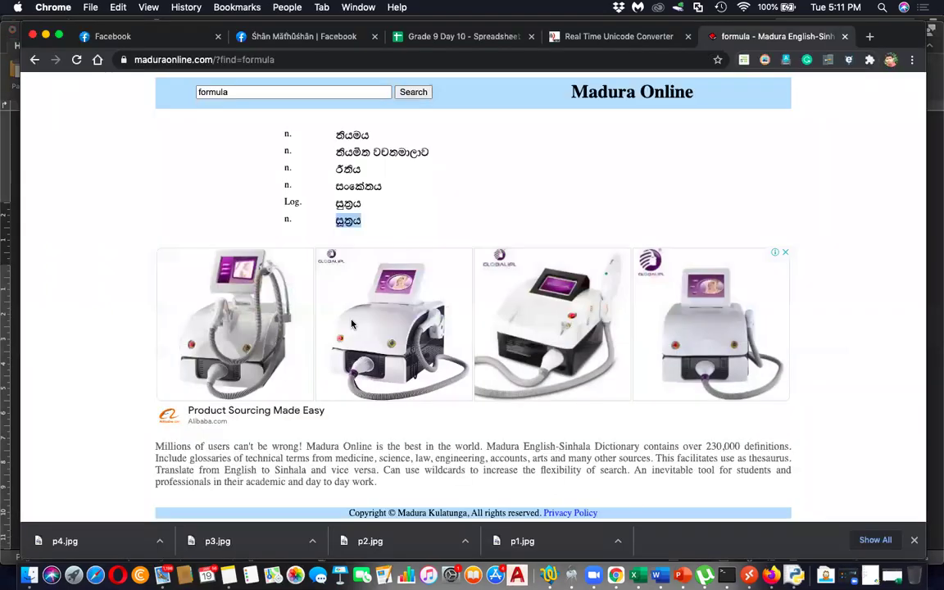
left_click(619, 36)
left_click(435, 147)
key("super+a")
type("g")
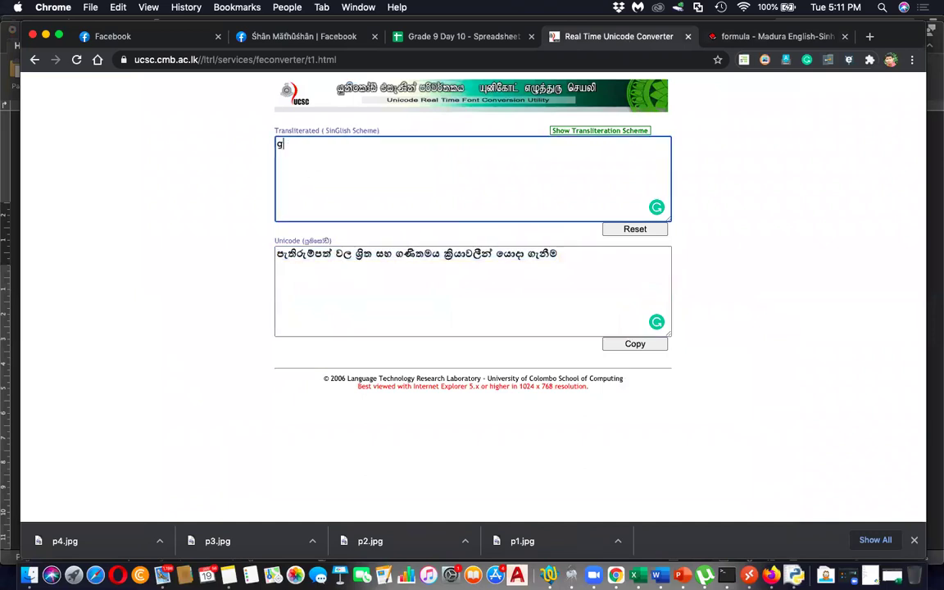
type("aNithamaya kriyaa baawithaa wea")
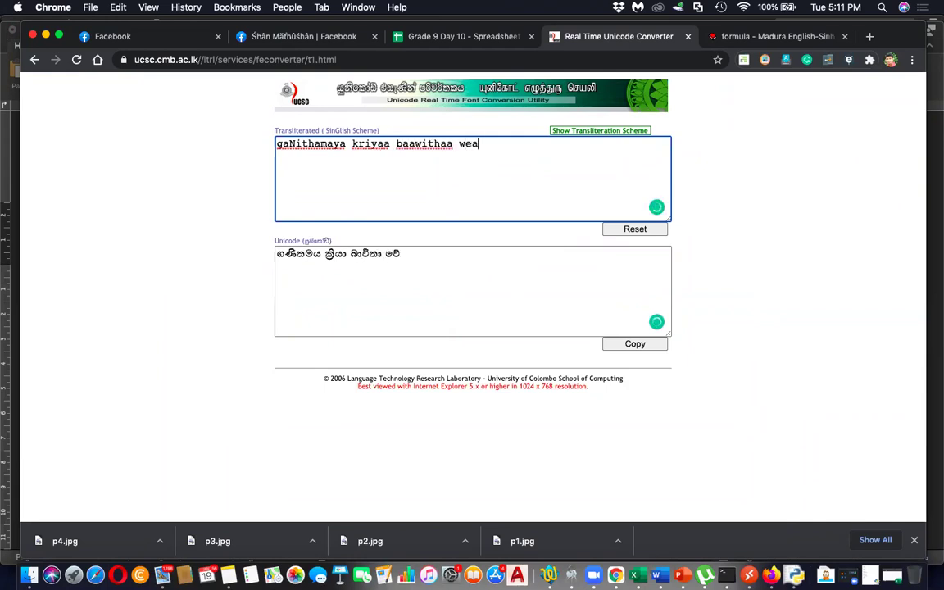
Step: Cut the converted Sinhala text, paste it after the operators in the Word document, and start a new line
left_click(482, 252)
key("super+a")
key("super+x")
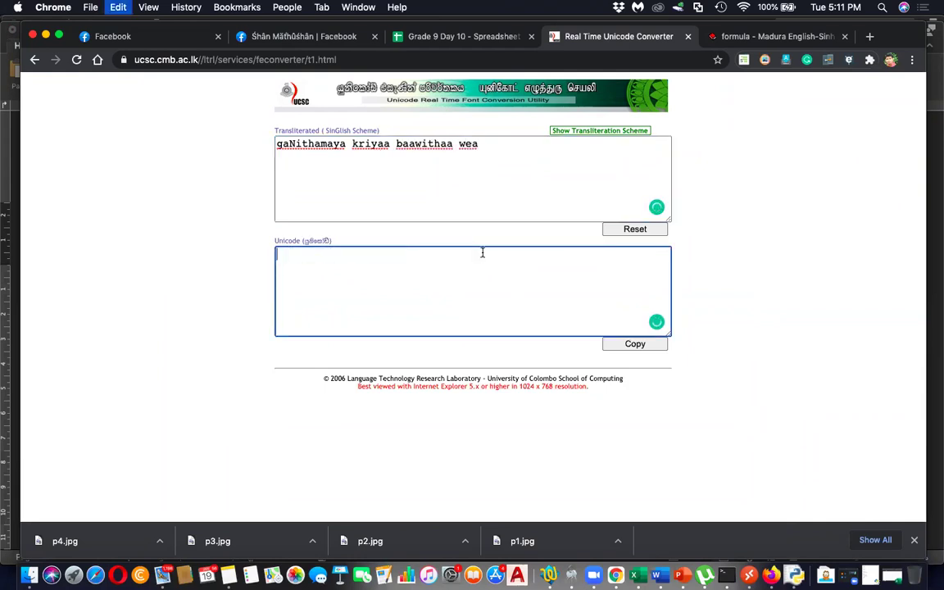
key("super+Tab")
key("super+v")
key("Return")
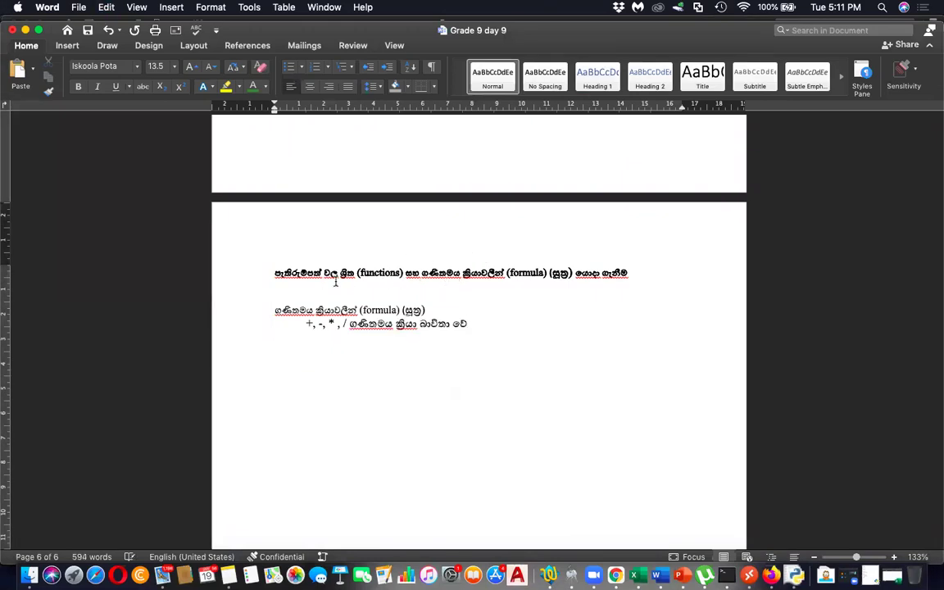
Step: Copy "ශ්‍රිත (functions)" from the heading as a second subheading below the operators line, and make the formula subheading bold
left_click_drag(340, 272, 402, 272)
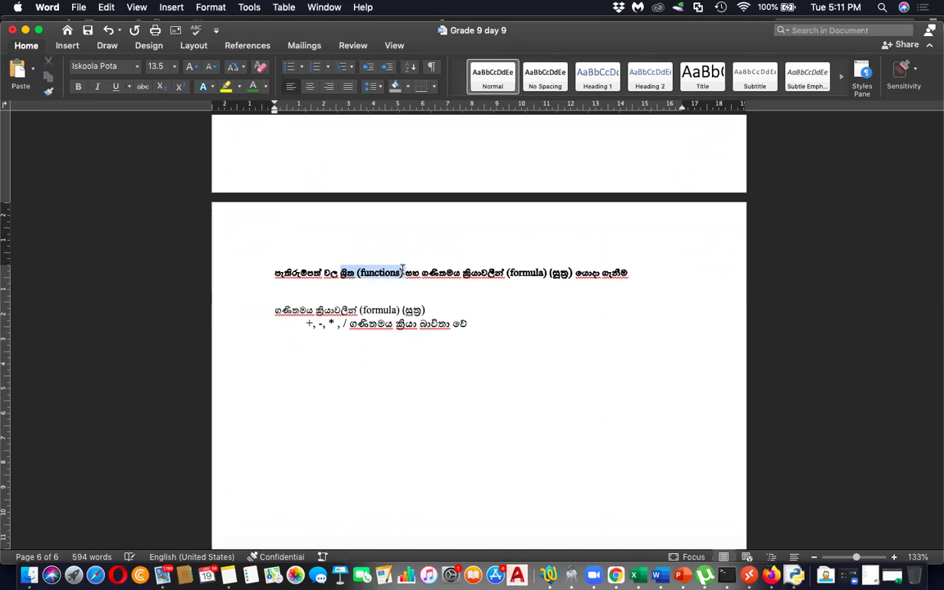
key("super+c")
left_click(317, 347)
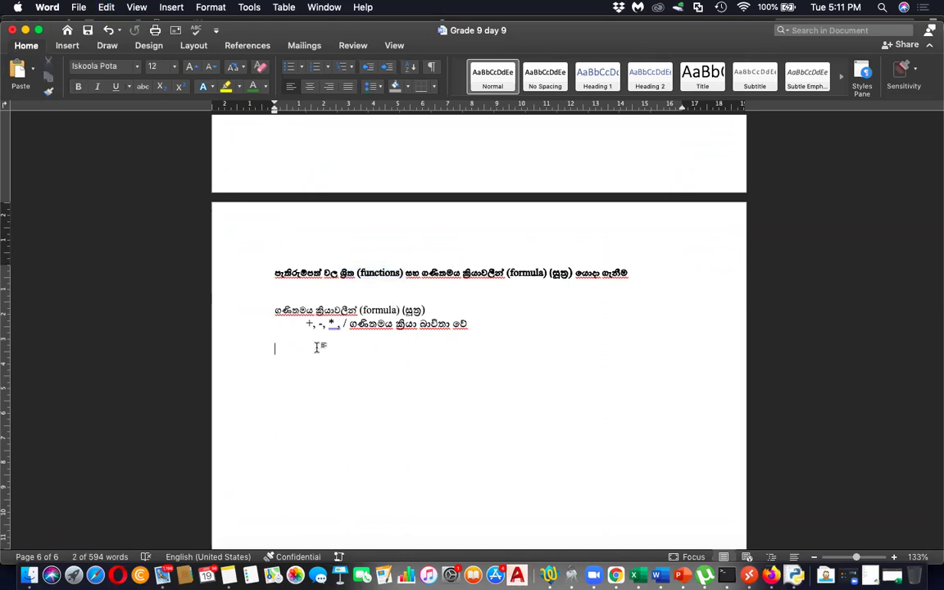
key("super+v")
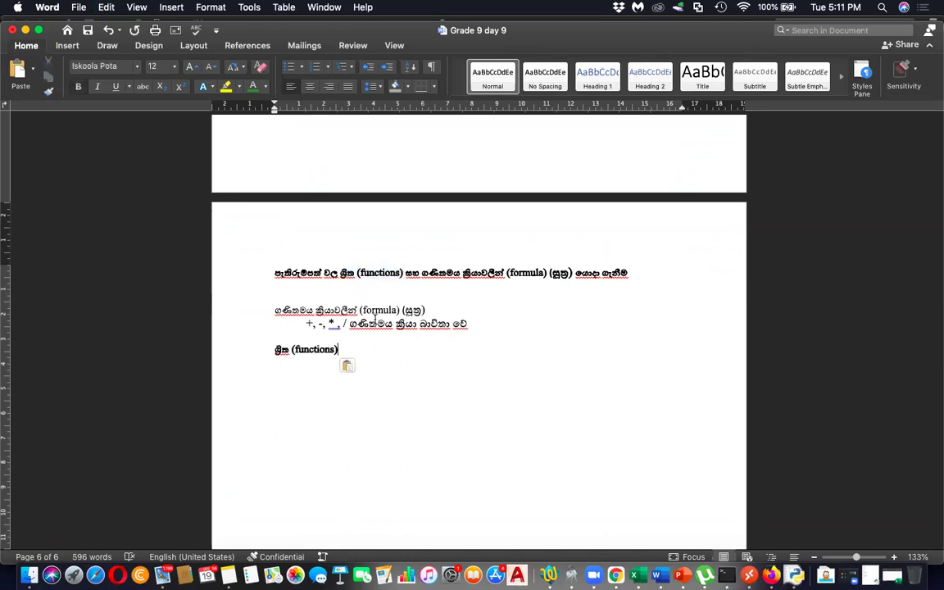
triple_click(374, 311)
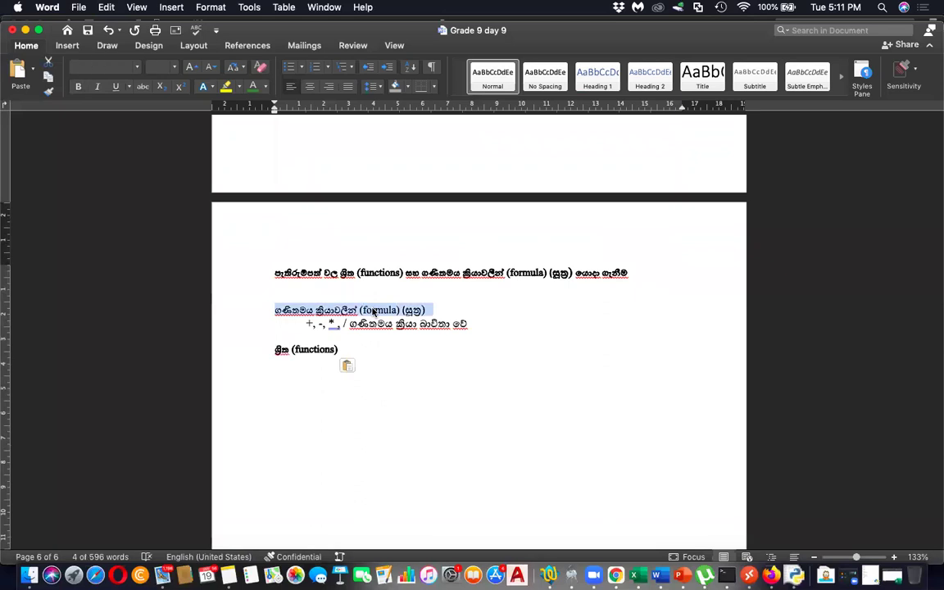
key("super+b")
Step: Enter "Keywords/" on an indented line under the functions subheading
left_click(371, 358)
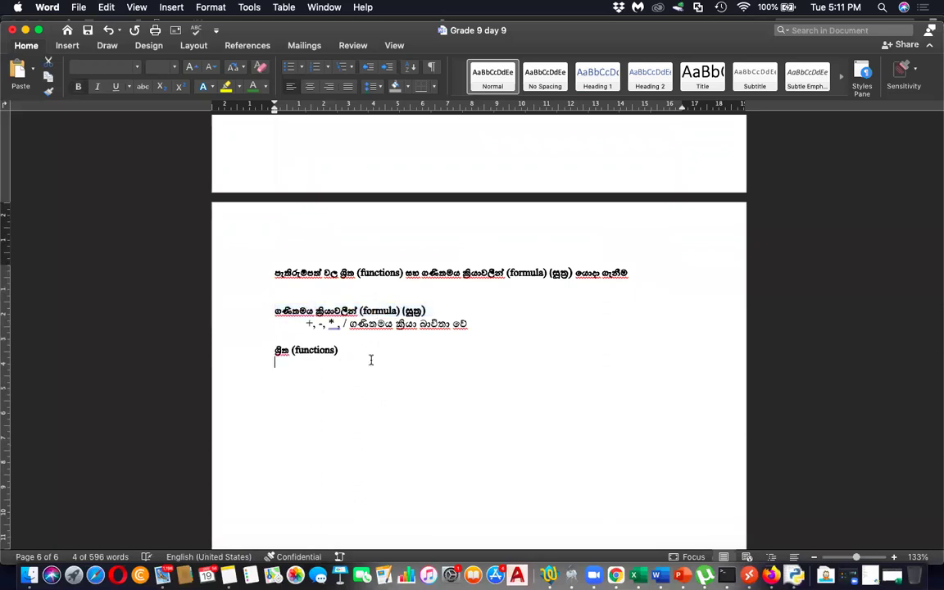
key("Tab")
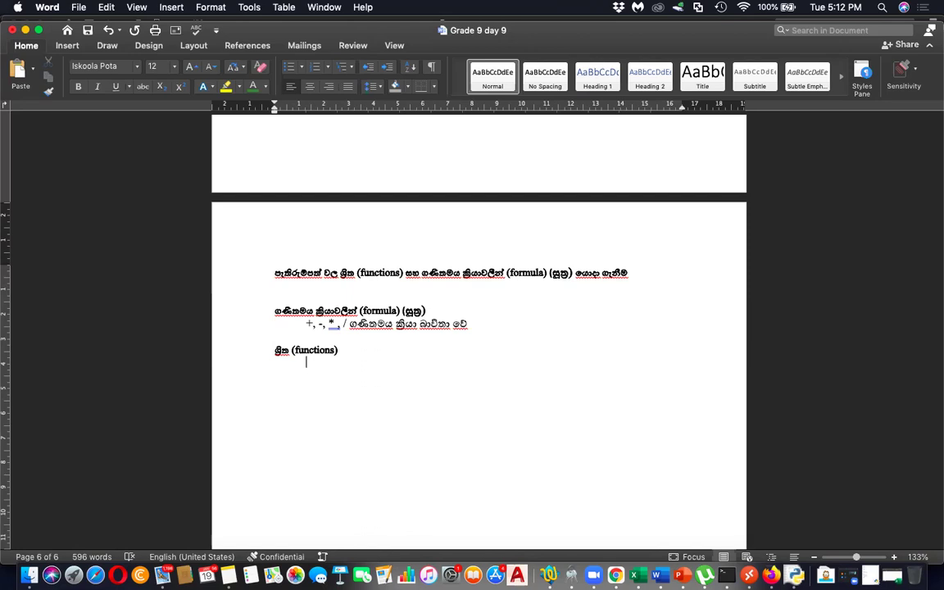
type("Keywords/")
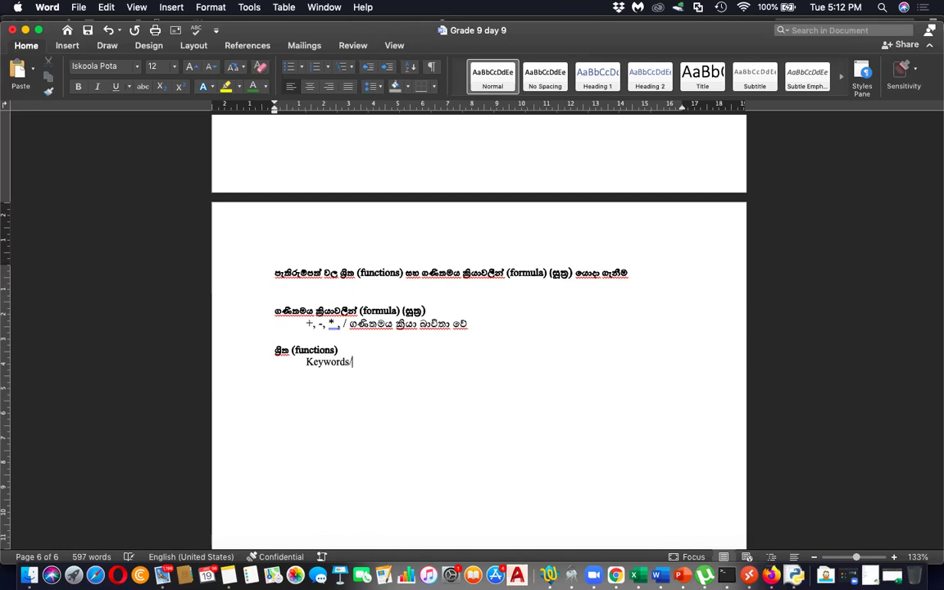
Step: Switch to the Unicode converter in Chrome and replace the transliterated text with "Awiri padha, wenkaLa wisheaSha wachana"
key("super+Tab")
left_click(409, 171)
key("super+a")
type("Awiri ")
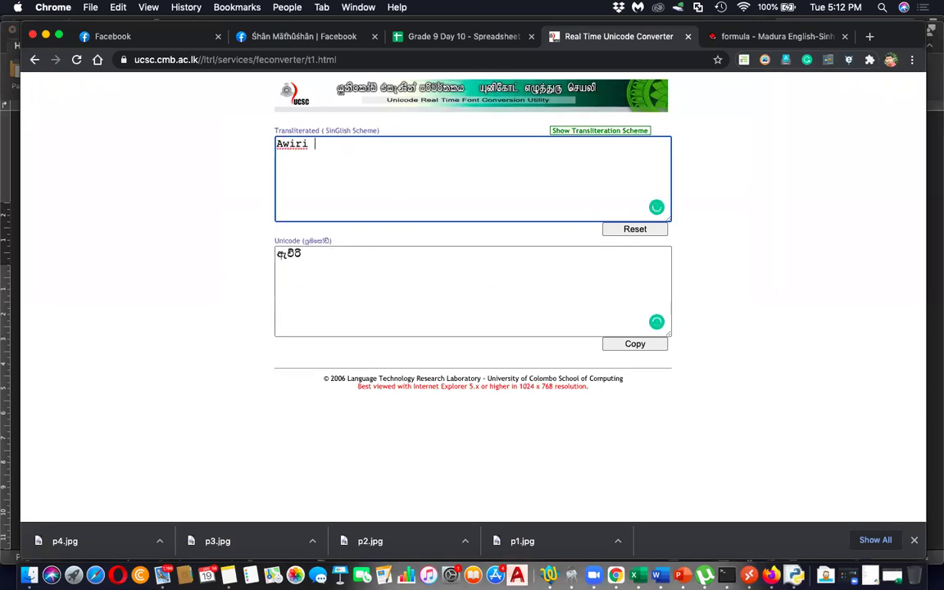
type("padha")
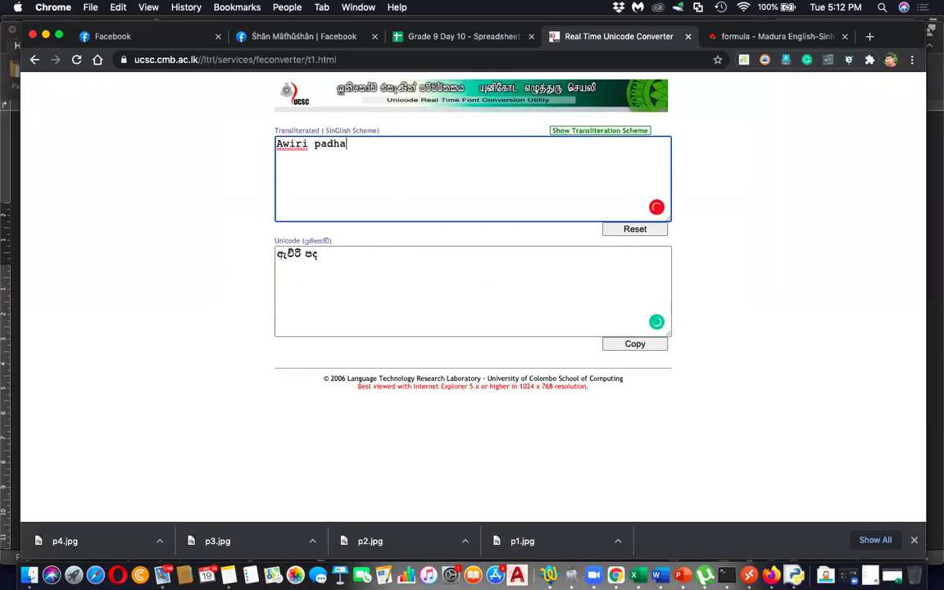
type(", wenka")
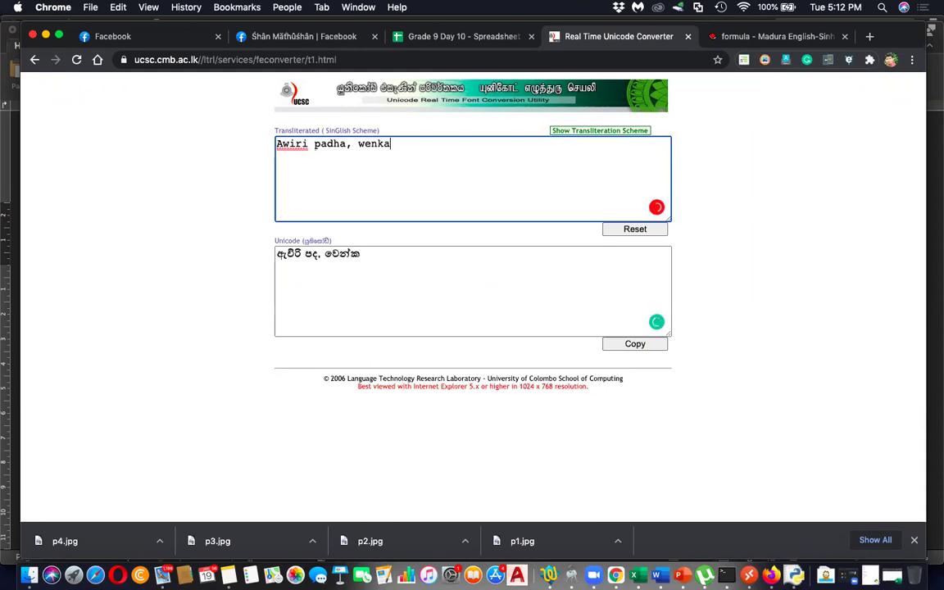
type("La wishe")
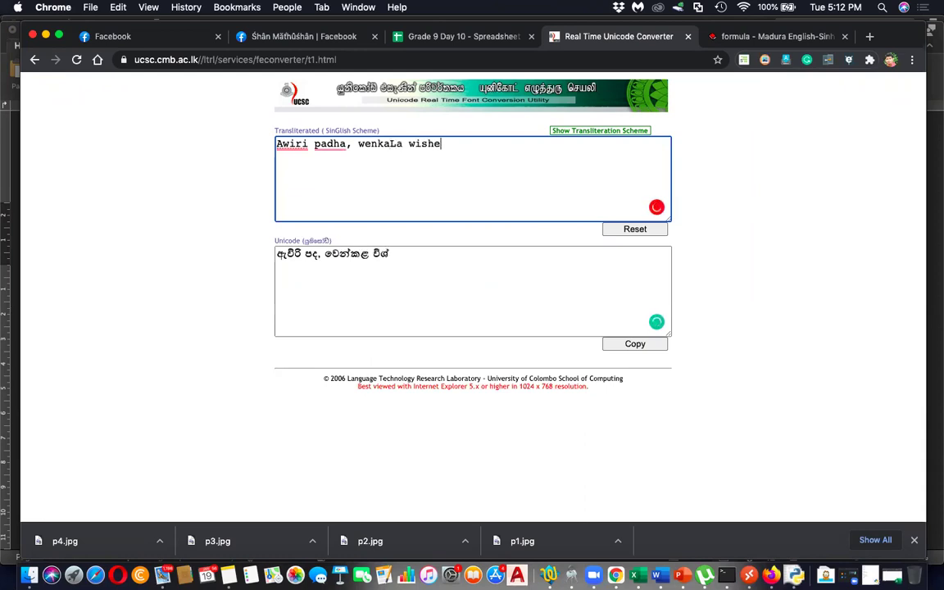
type("aSHa")
key("BackSpace")
key("BackSpace")
key("BackSpace")
type("ha wachana")
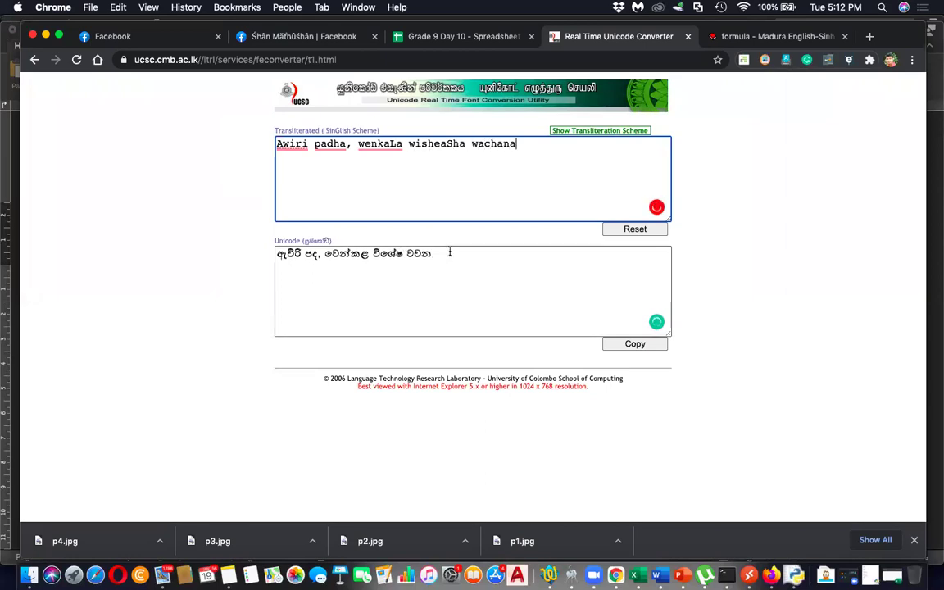
Step: Replace the comma after "padha" with the word "hoe" in the transliterated text
left_click(351, 144)
key("BackSpace")
type("hoe")
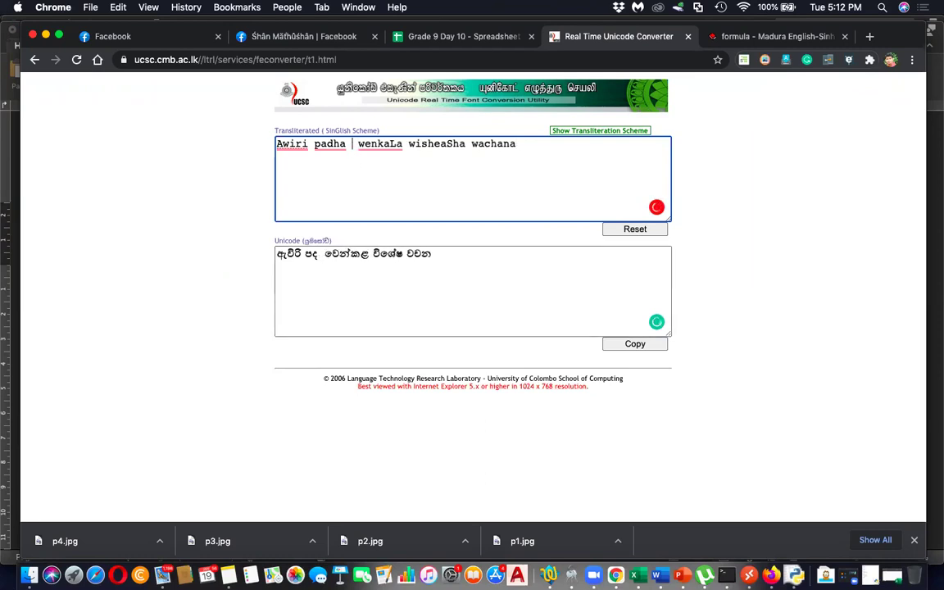
Step: Copy the converted Sinhala phrase into the Word document after "Keywords/" under the functions subheading
left_click(455, 259)
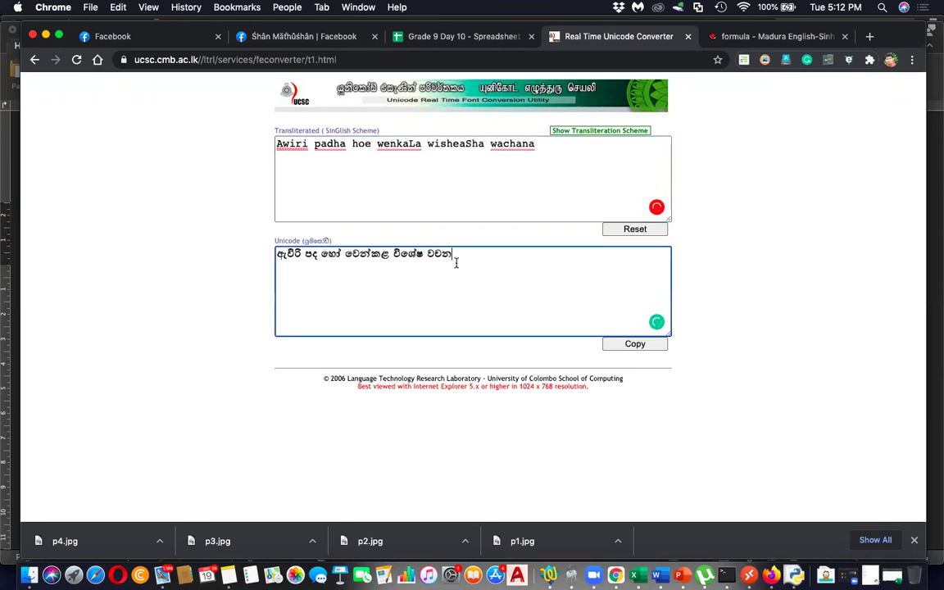
key("super+a")
key("super+c")
key("super+Tab")
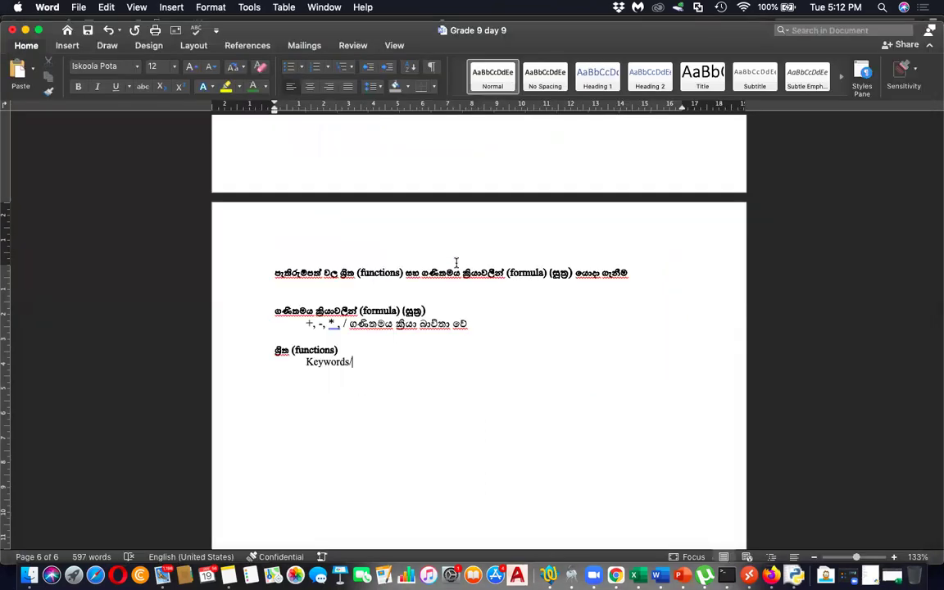
type("/")
key("super+v")
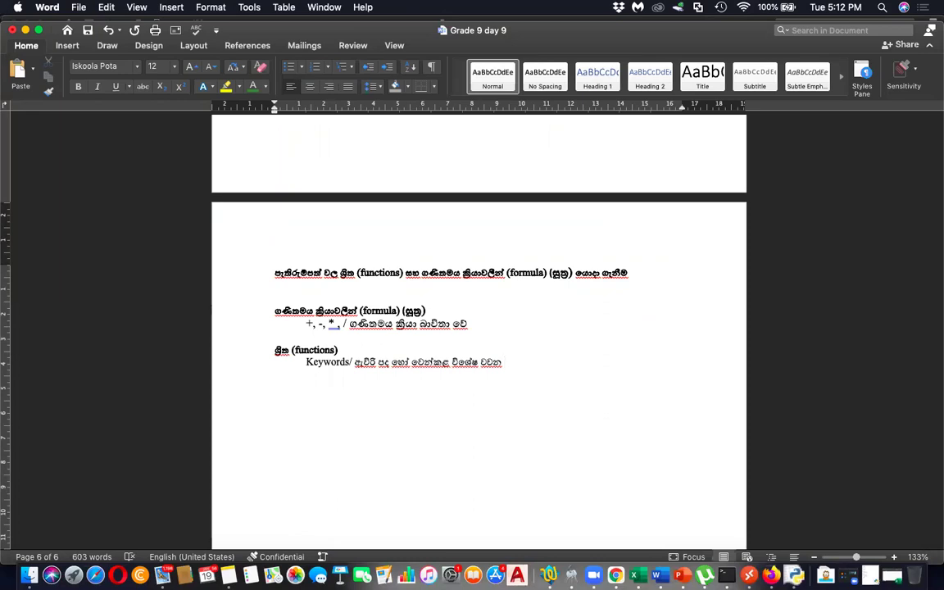
Step: Return to the Unicode converter in Chrome and append "walin hanndhunwaadhena" to the transliterated text
key("super+Tab")
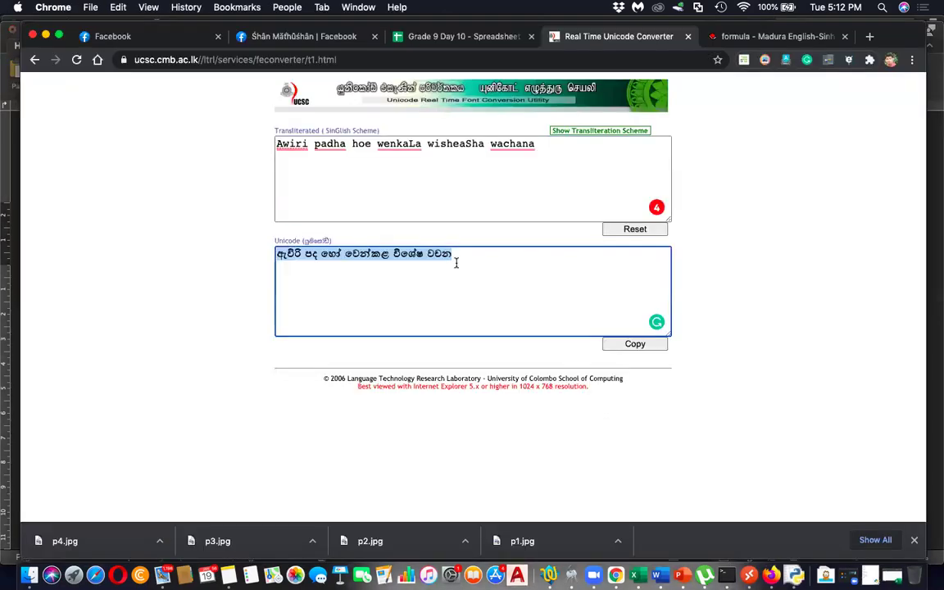
left_click(492, 257)
left_click(549, 158)
type("walin hanndhuw")
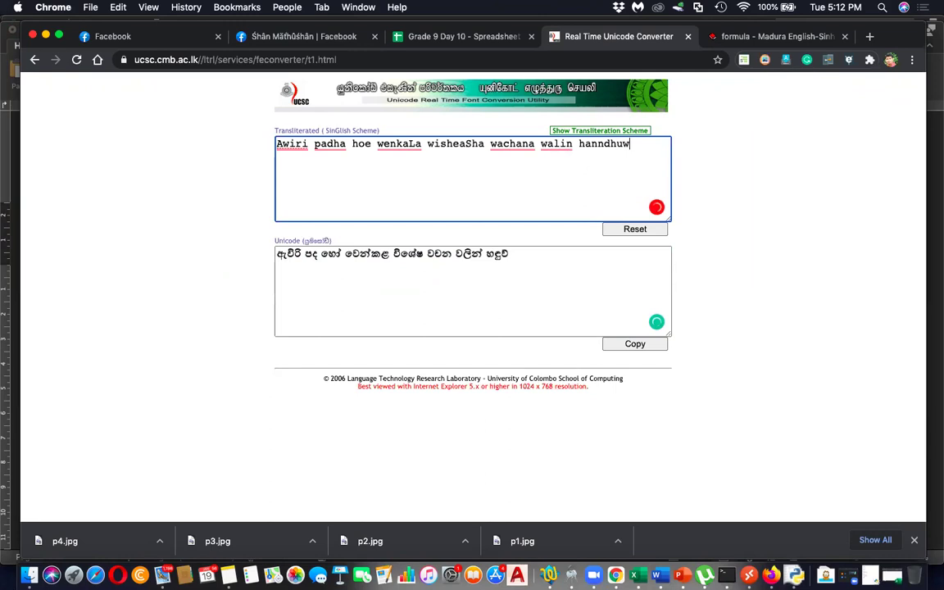
key("BackSpace")
type("nwaa")
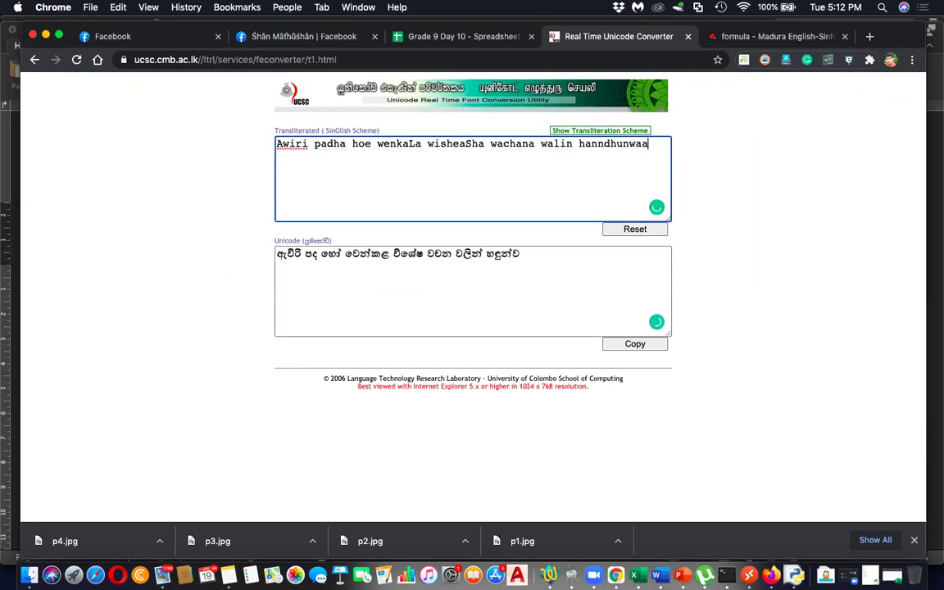
type("dhena")
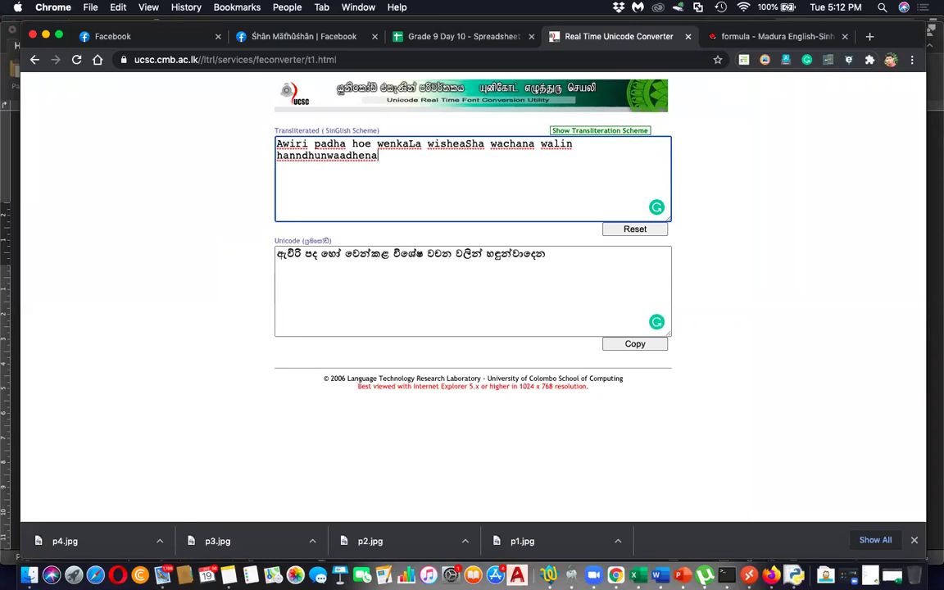
Step: Complete the transliterated sentence with "shrithayak magin wiwiDha gaNithamaya saha thaarkika kriyaa sidhukerea."
type(" shriya")
key("BackSpace")
key("BackSpace")
type("th")
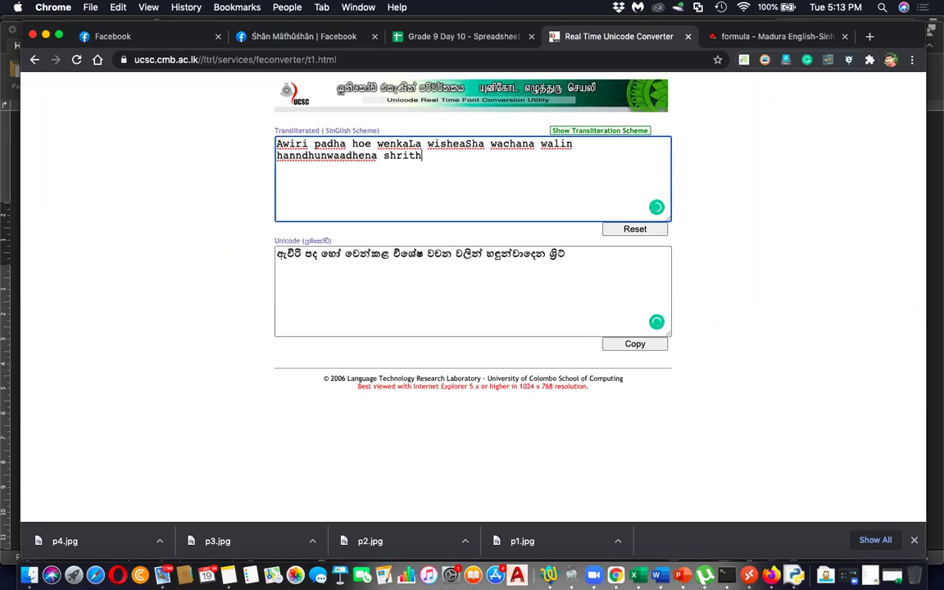
type("ayak mag")
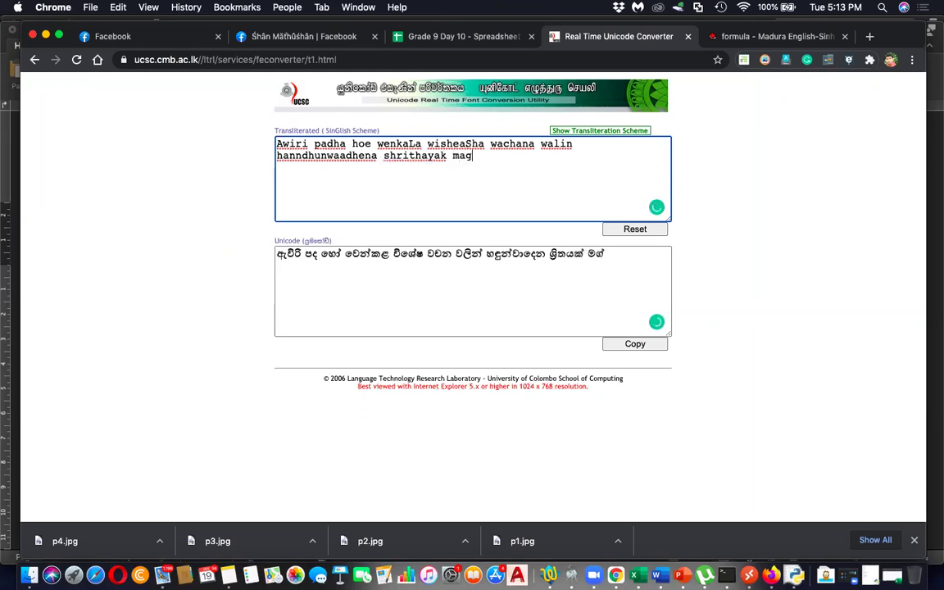
type("in wiwi")
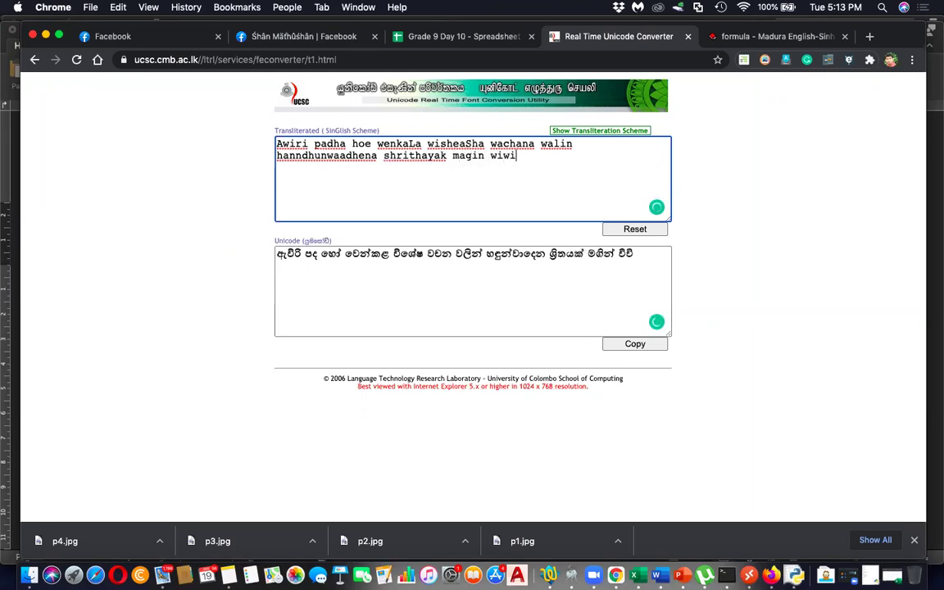
type("Dha ga")
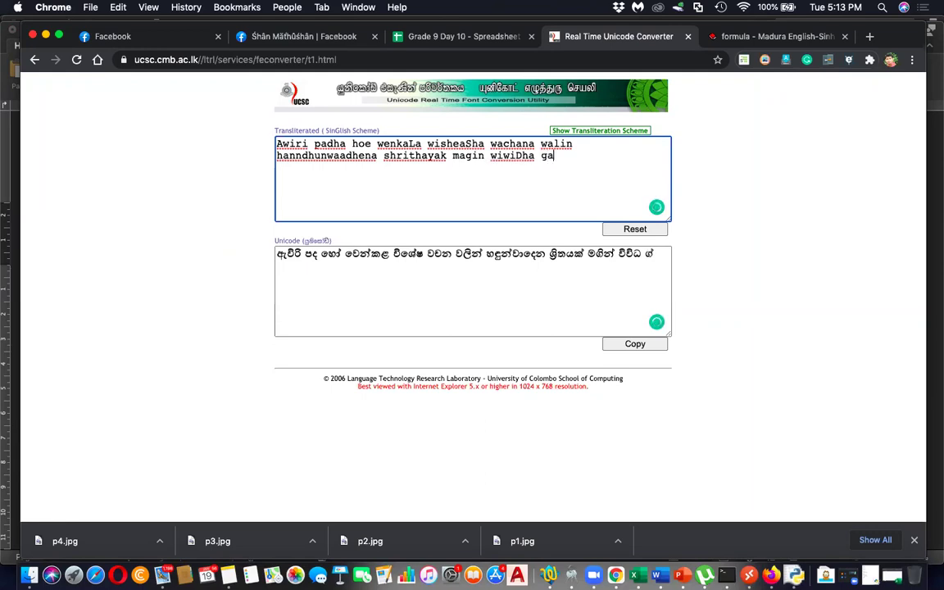
type("Nithamaya s")
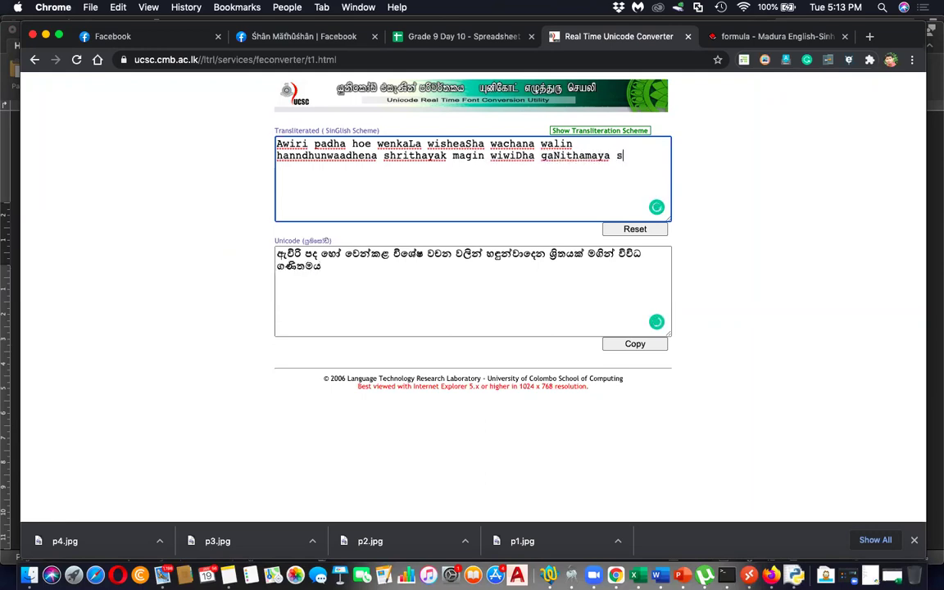
type("aha thaarkika kriyaa sidhukerea.")
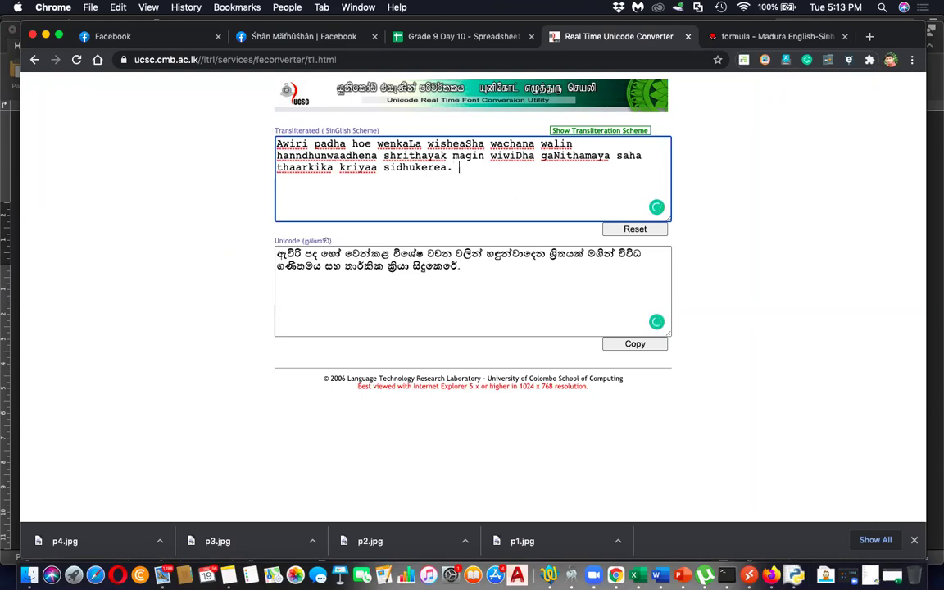
Step: Replace the Sinhala phrase after "Keywords/" in Word with the full converted sentence, and add empty brackets after ශ්‍රිතයක්
left_click(568, 273)
key("super+a")
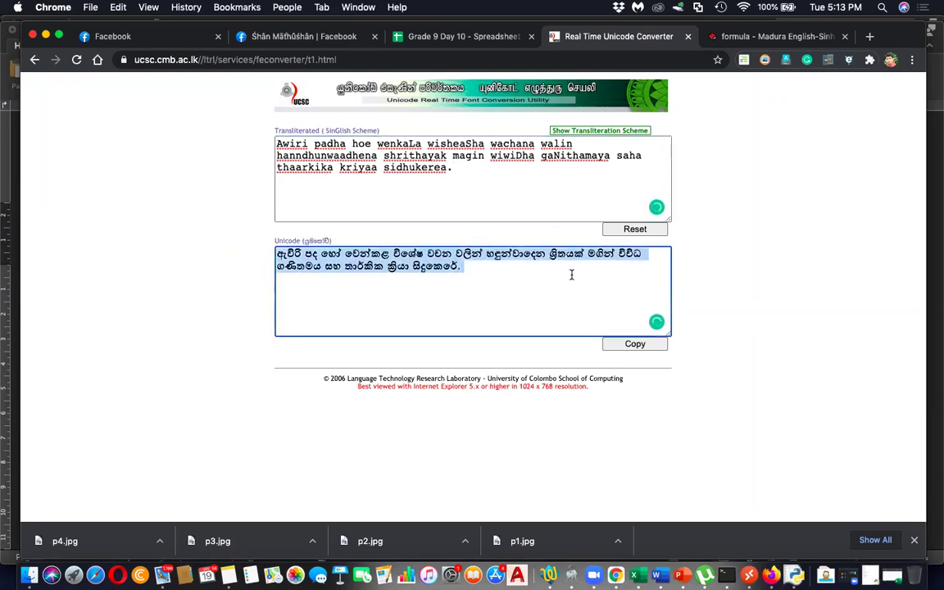
key("super+x")
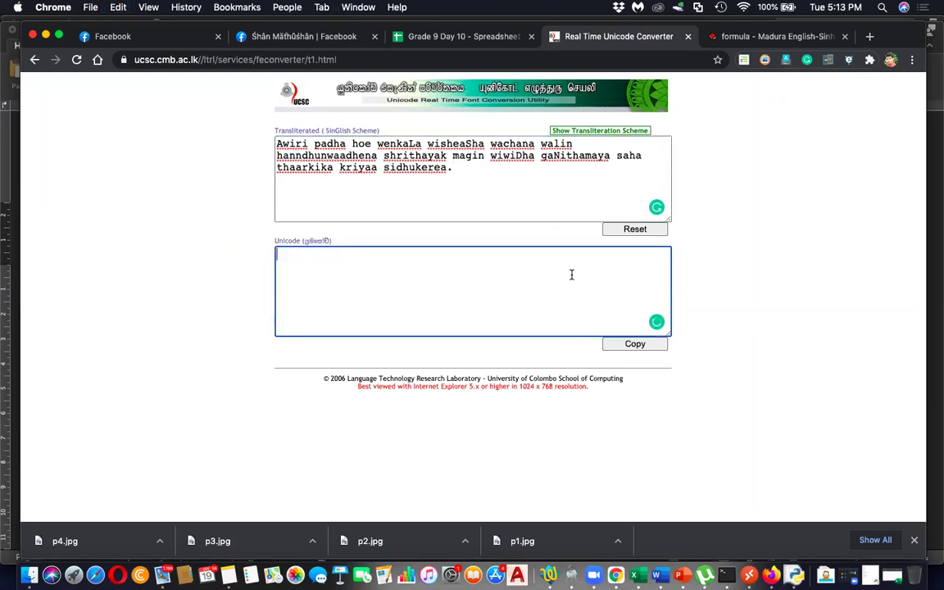
key("super+Tab")
left_click_drag(512, 362, 358, 367)
key("super+v")
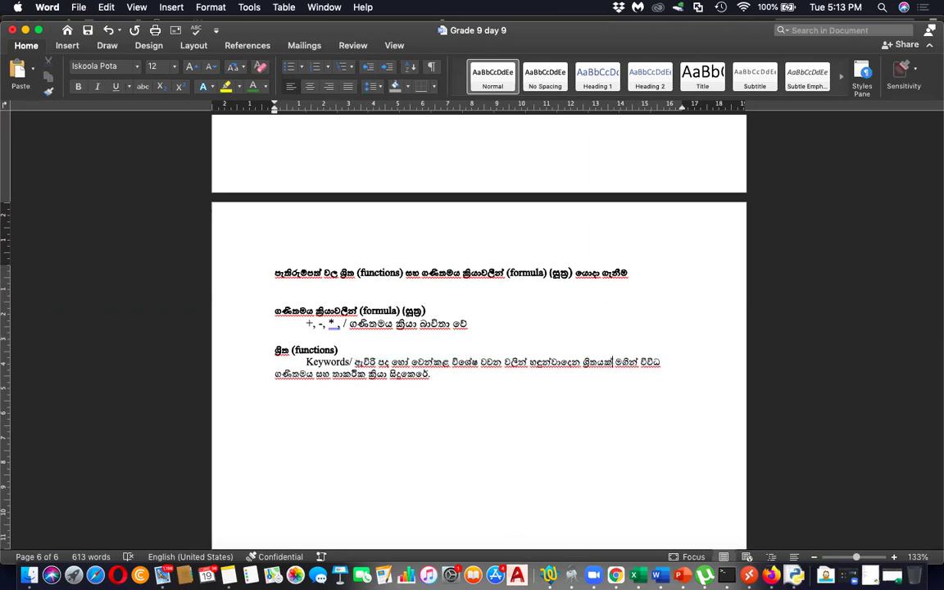
type("()")
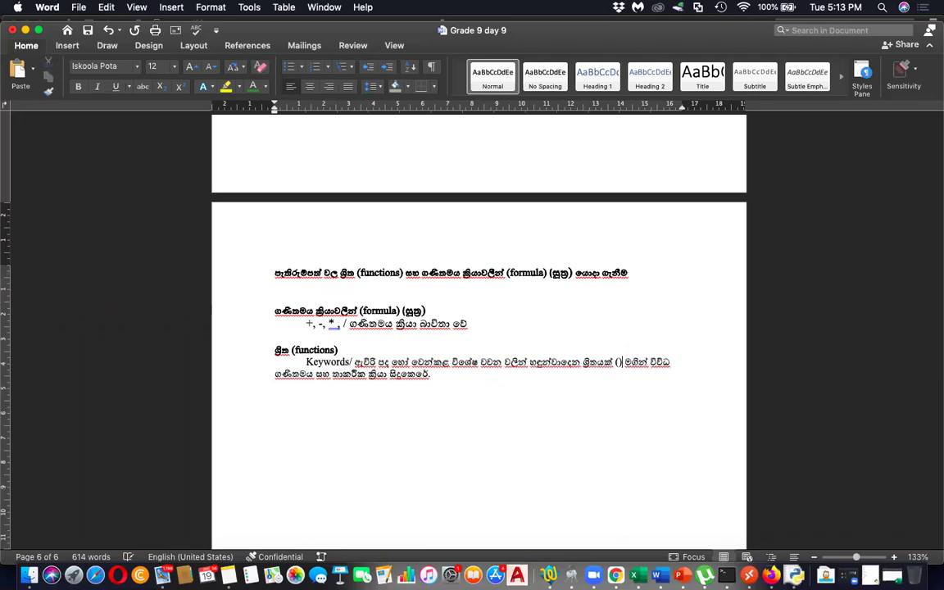
Step: Switch to the Unicode converter in Chrome and replace the transliterated text with "kaaryaya maalaawak"
key("super+Tab")
left_click(527, 189)
key("super+a")
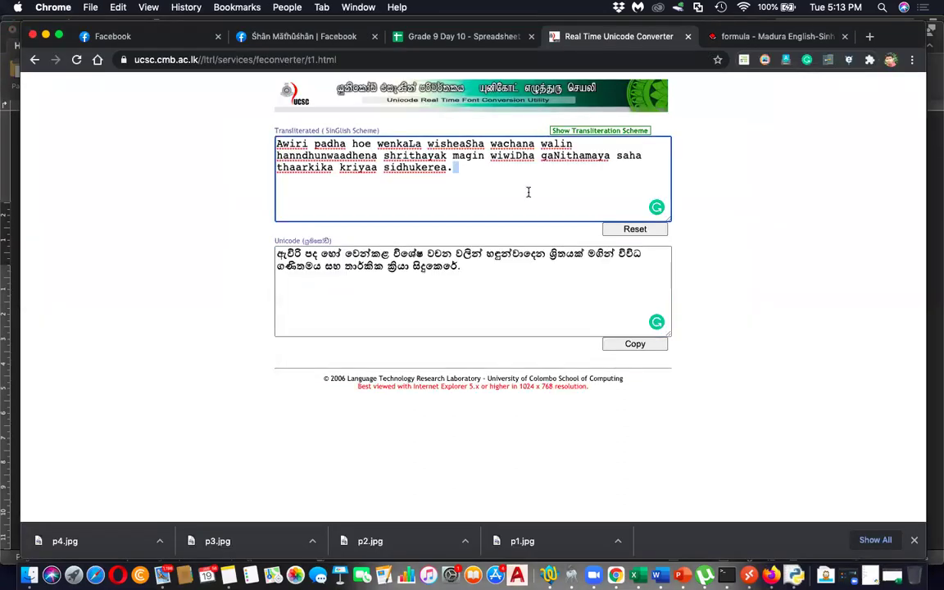
type("k")
key("BackSpace")
type("kaariy")
key("BackSpace")
key("BackSpace")
type("yaya ")
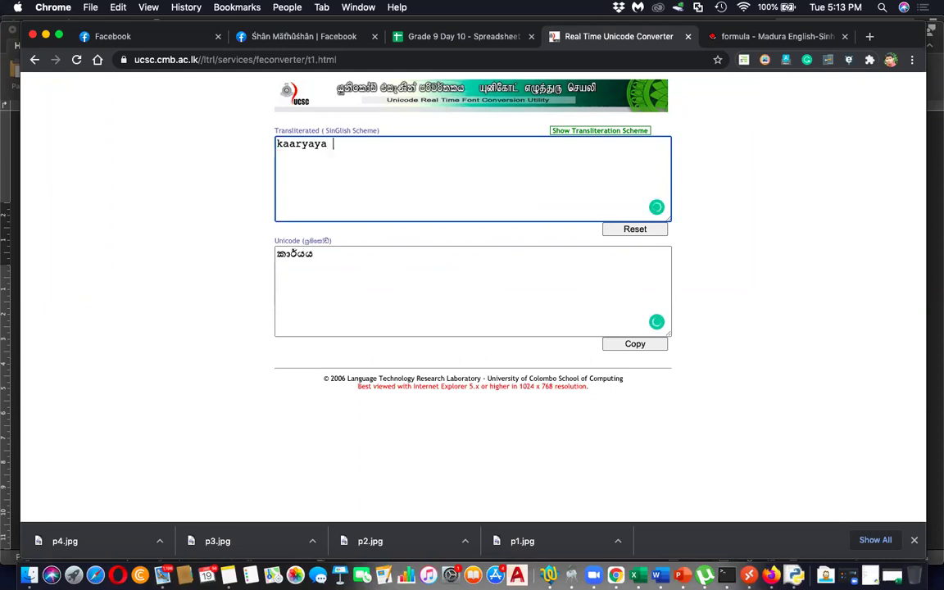
type("maalaawak")
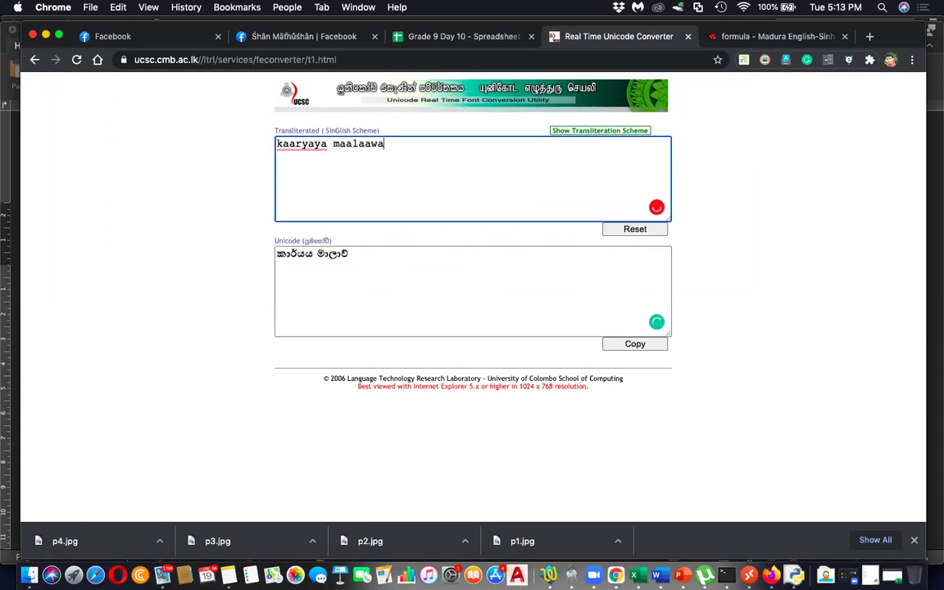
Step: Move the converted "kaaryaya maalaawak" text into the empty brackets after ශ්‍රිතයක් in the Word document
left_click(541, 307)
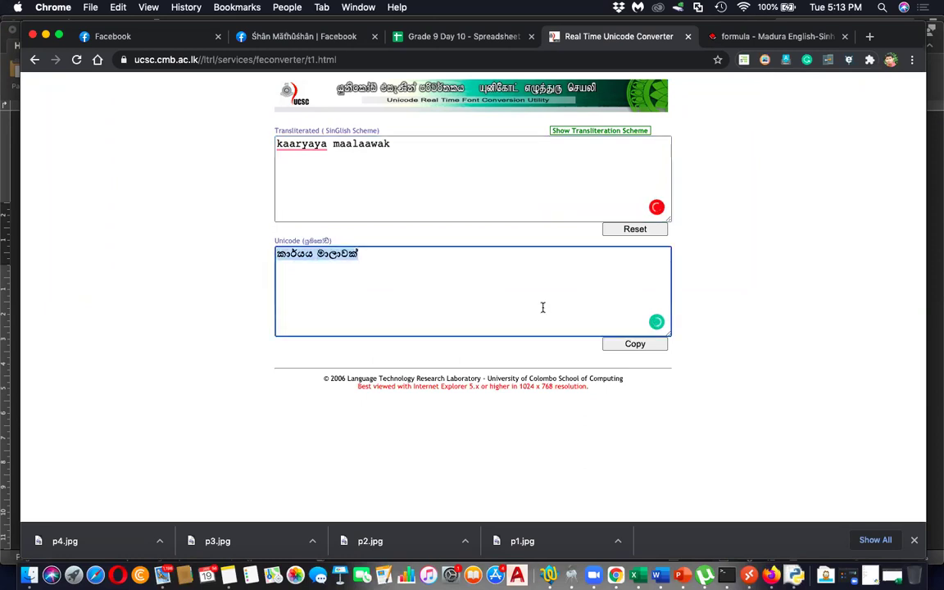
key("ctrl+x")
key("super+Tab")
key("super+v")
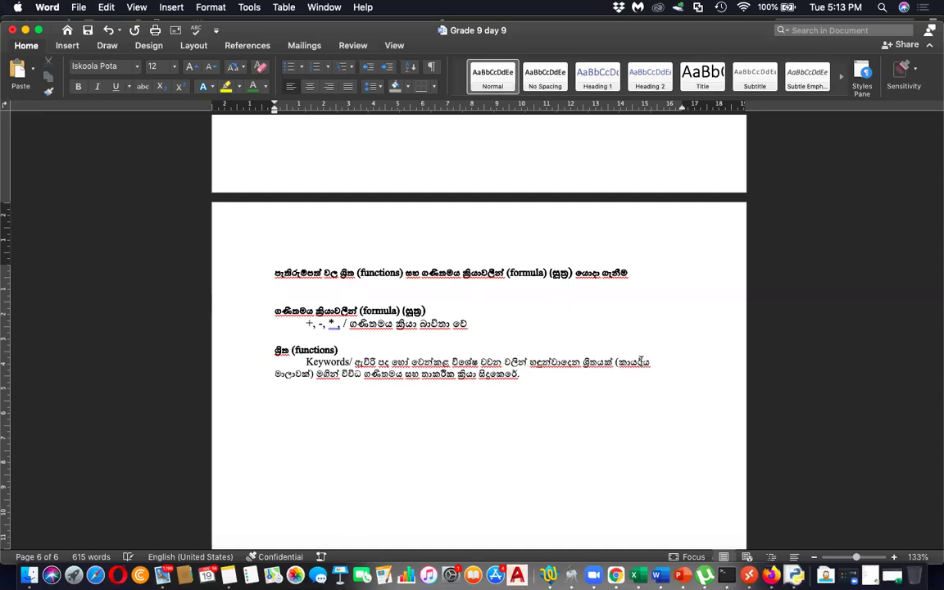
Step: Separate ර් from the following ය in the bracketed word කාර්යය, and give the separator the light grey theme colour
left_click(638, 361)
key("BackSpace")
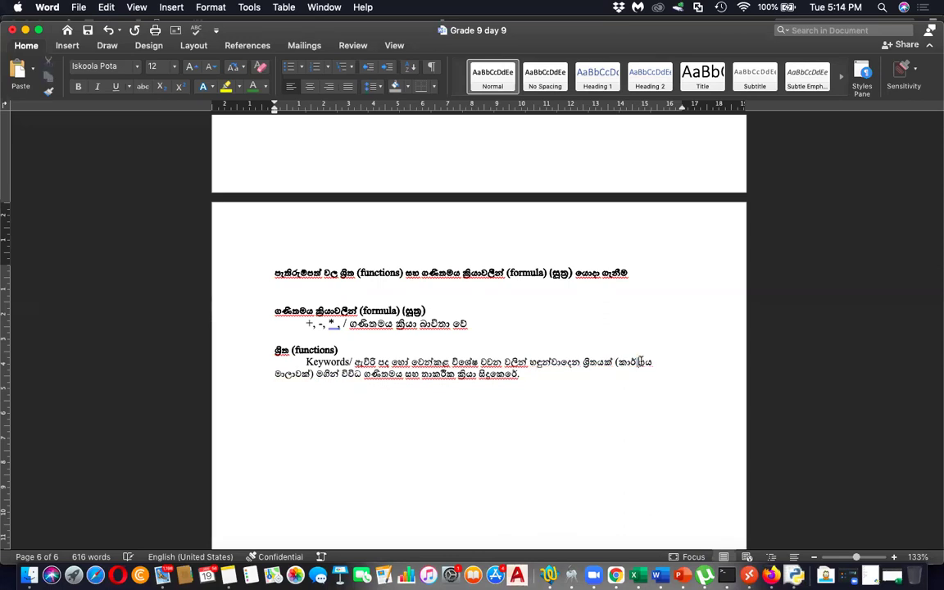
key("shift+Left")
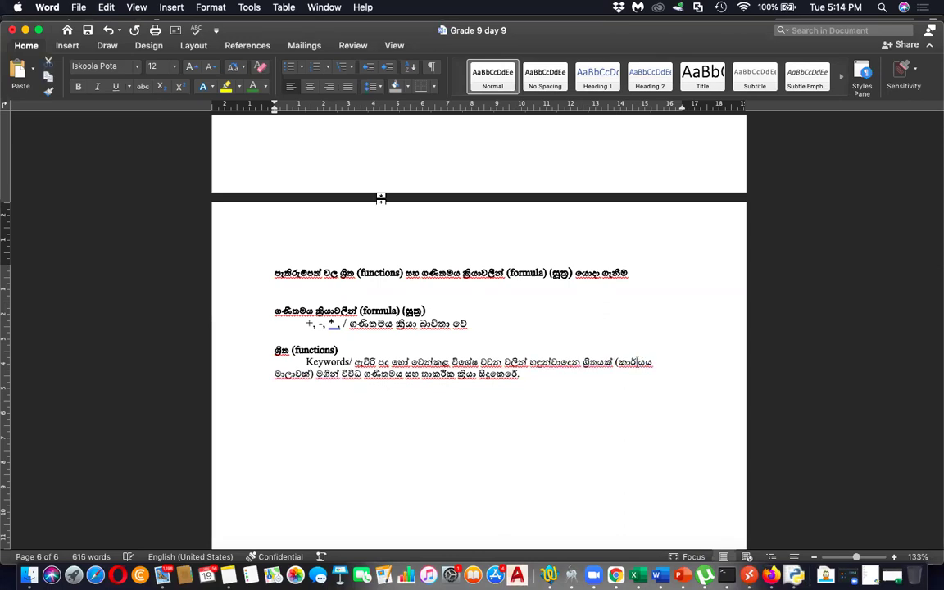
left_click(265, 88)
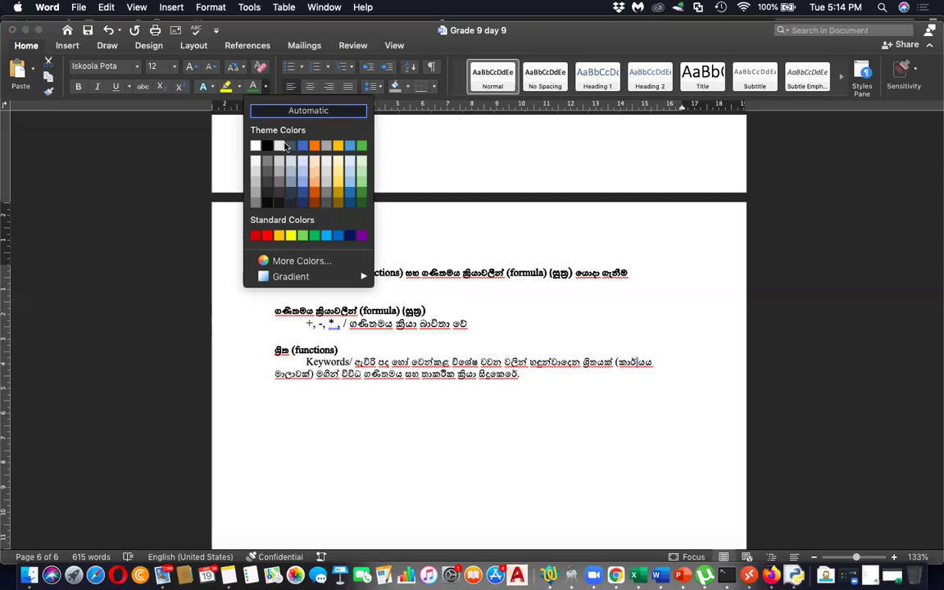
left_click(281, 145)
left_click(478, 432)
Step: Separate ර් from කික in the word තාර්කික in the same way, using the light font colour
left_click(536, 371)
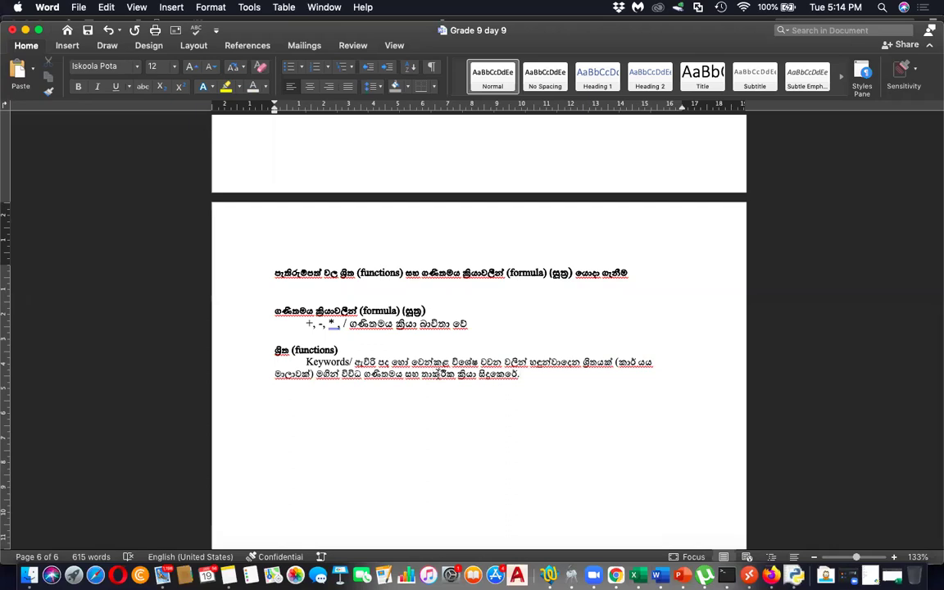
type("ර්")
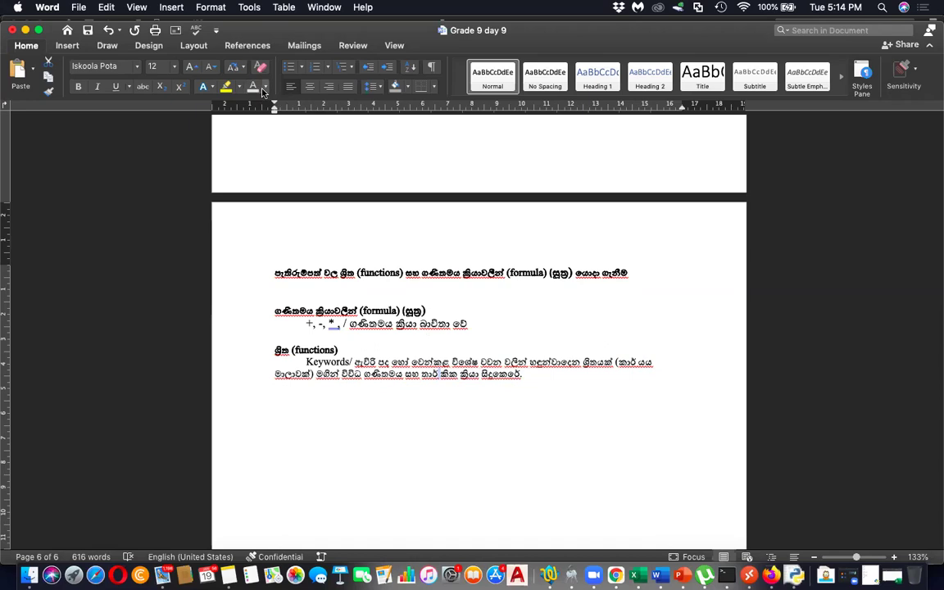
key("BackSpace")
left_click(534, 384)
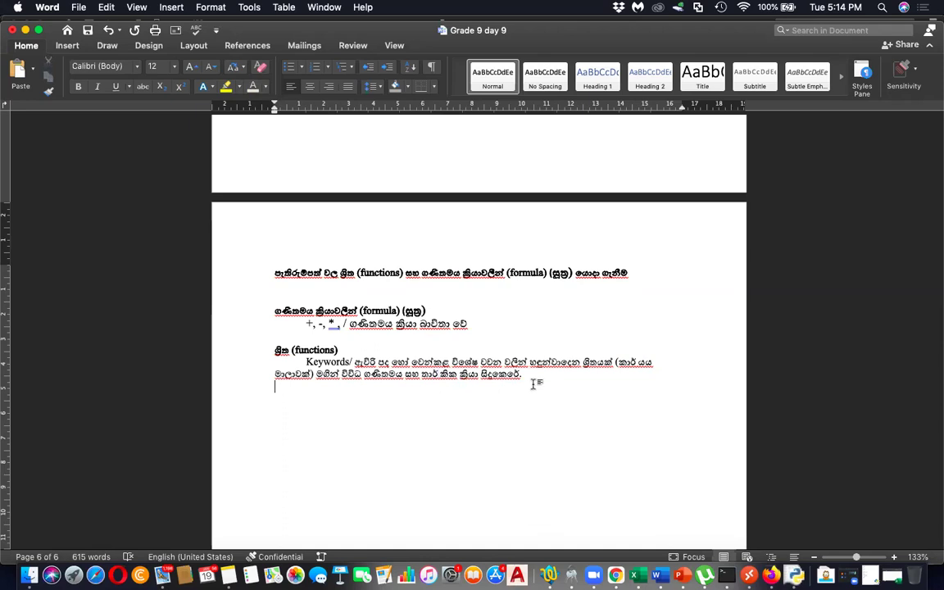
Step: Zoom the document in to 252% to check the notes on formulas and functions
left_click_drag(856, 557, 862, 557)
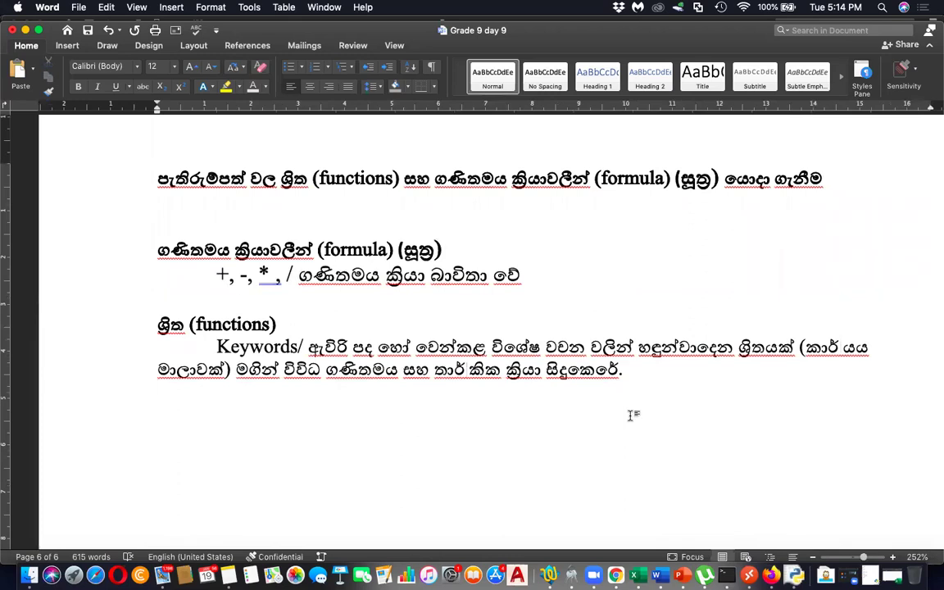
scroll(630, 415, "down", 2)
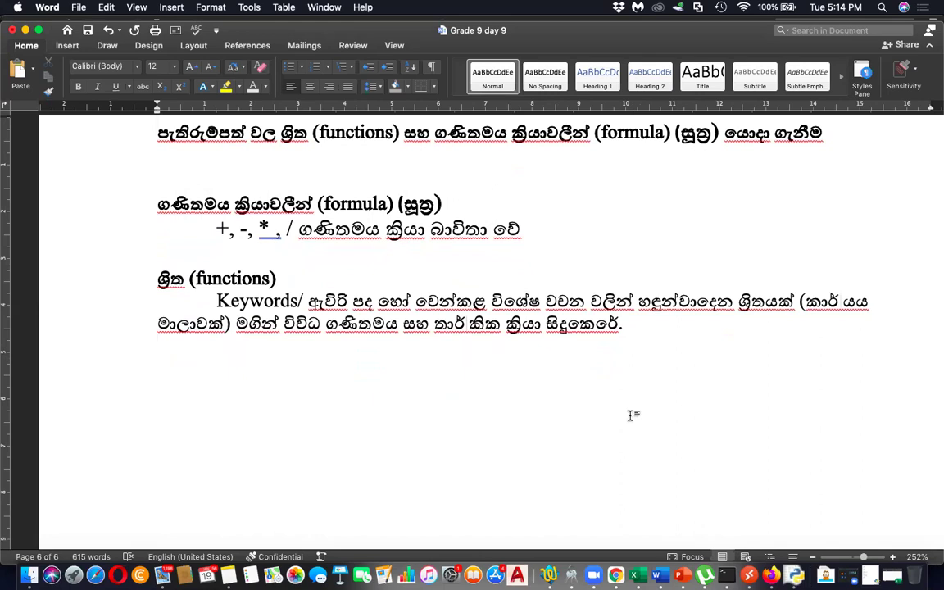
key("Return")
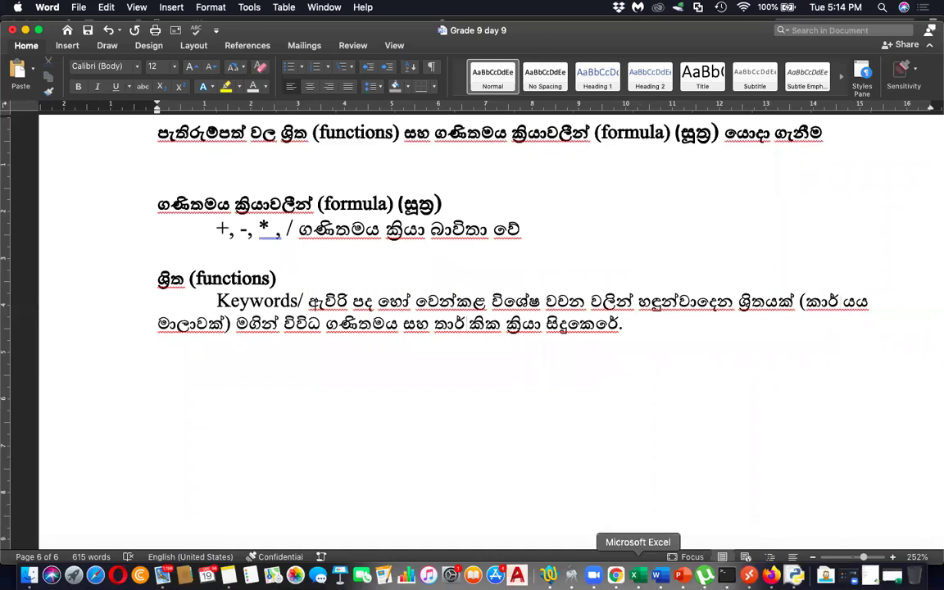
Step: Switch to the Grade 9 Day 10 - Spreadsheets file in Chrome and look through the last few students' sheets
left_click(615, 575)
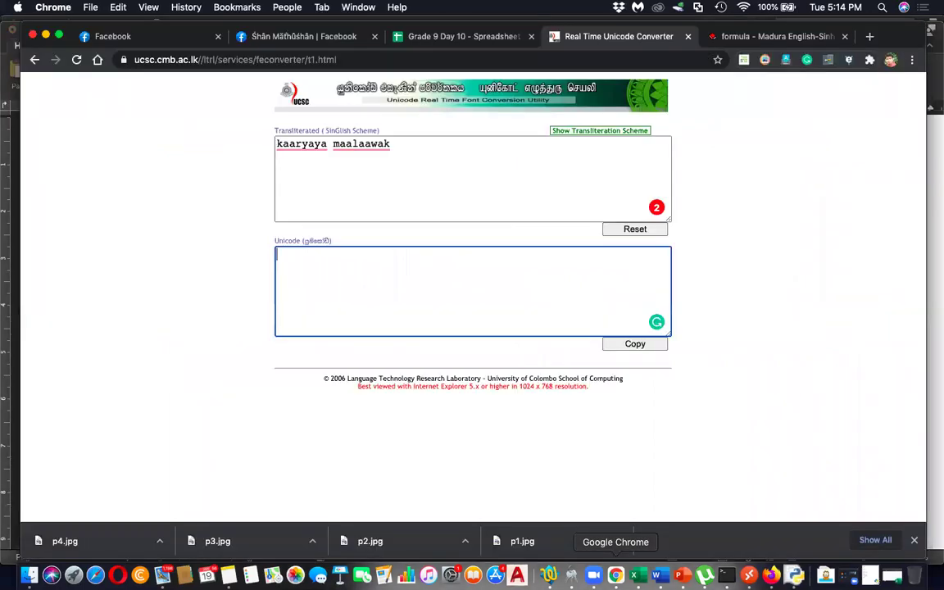
left_click(509, 38)
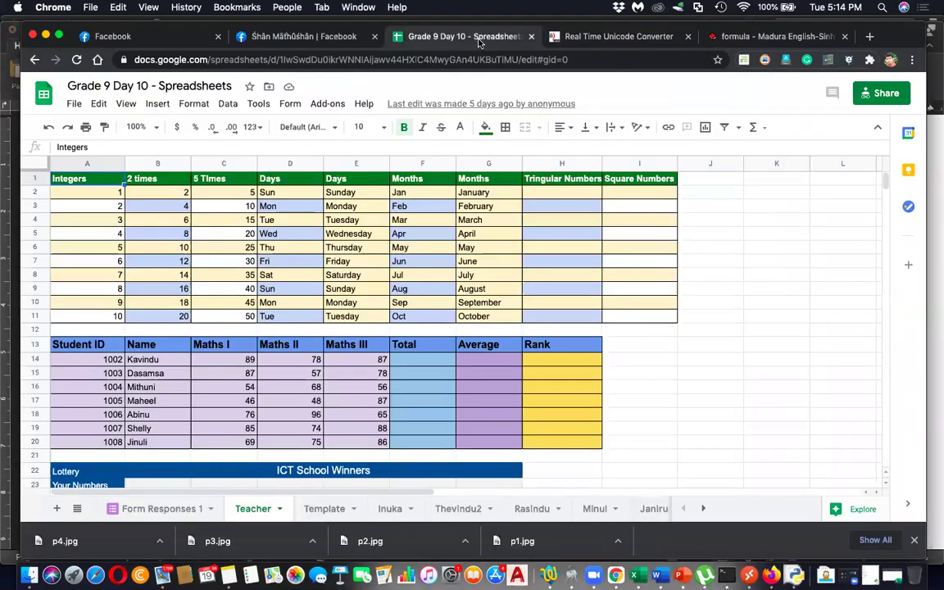
left_click(493, 372)
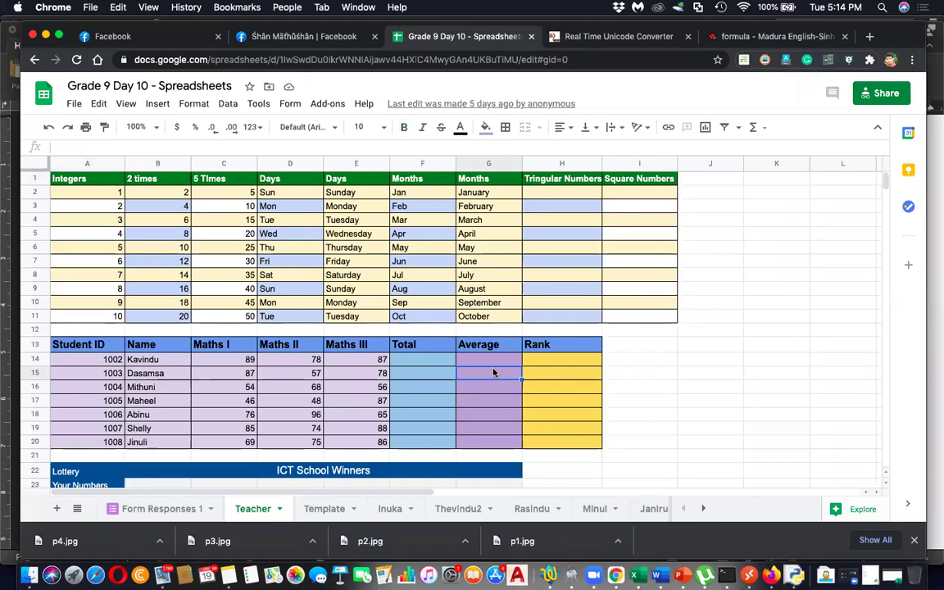
left_click(703, 508)
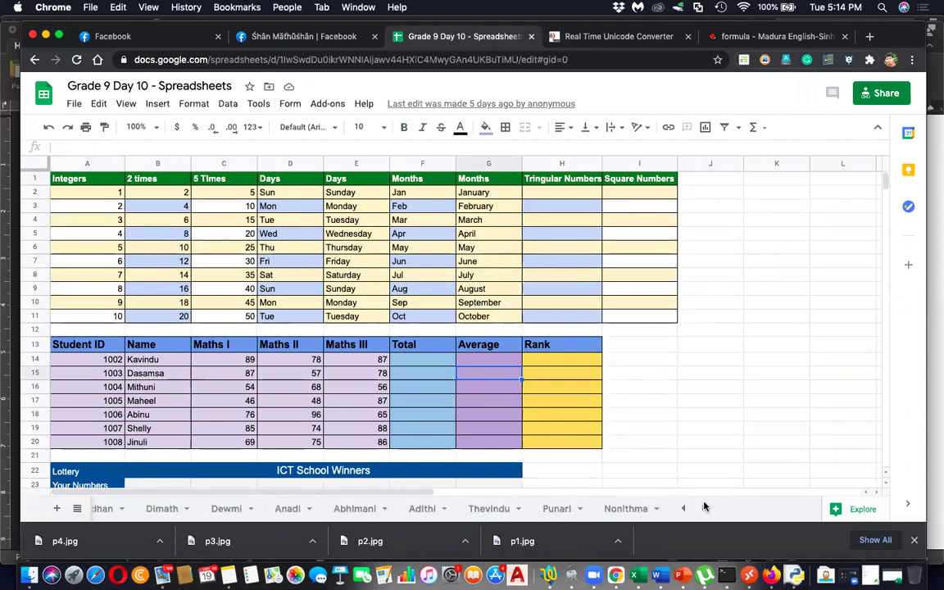
left_click(610, 511)
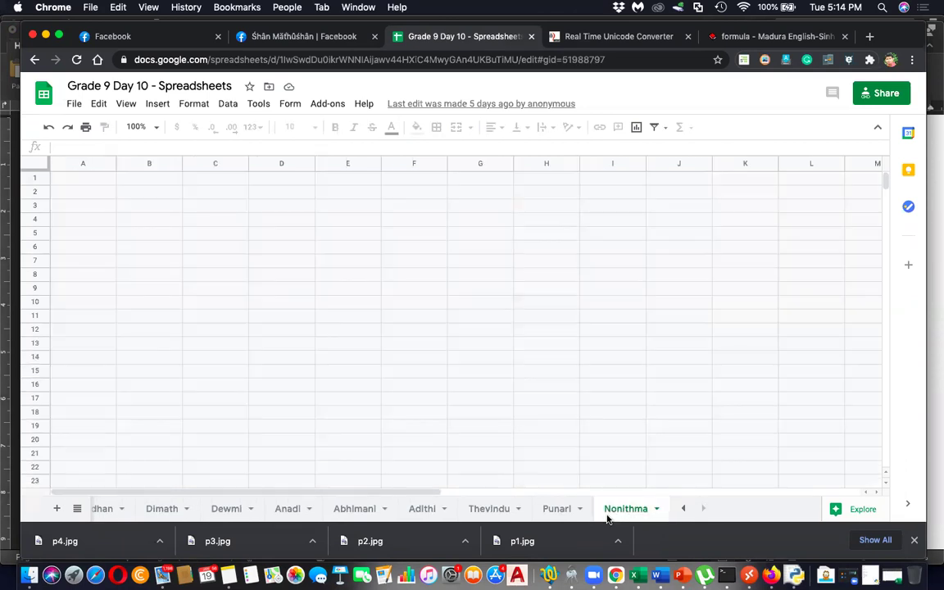
left_click(555, 510)
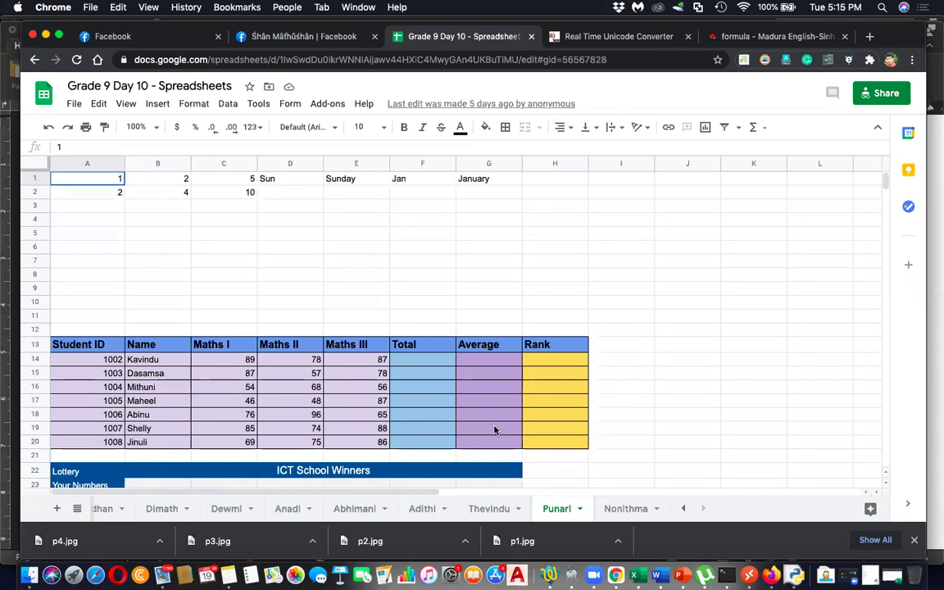
left_click(500, 512)
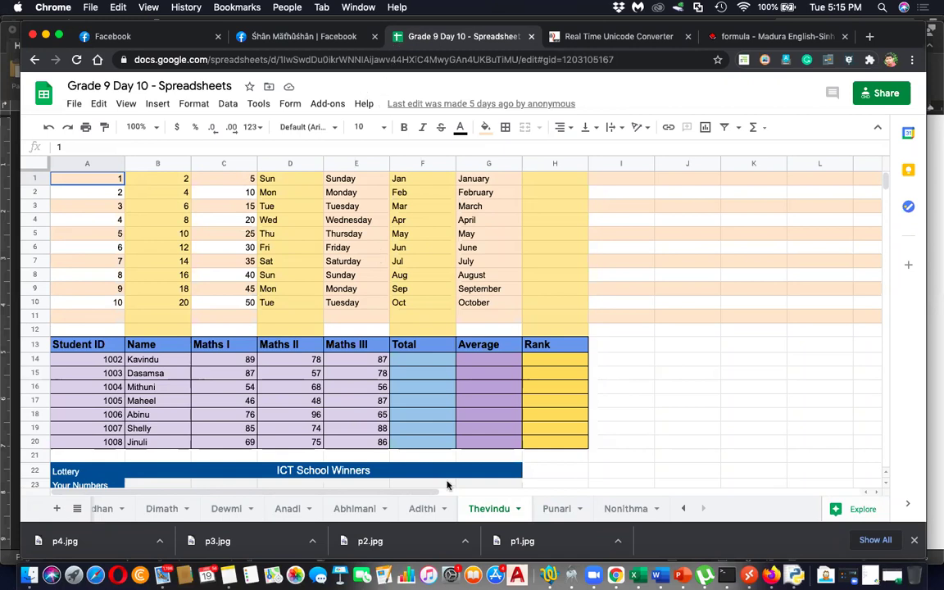
Step: Duplicate the last student's sheet and rename the copy with the new student's first name
left_click(628, 509)
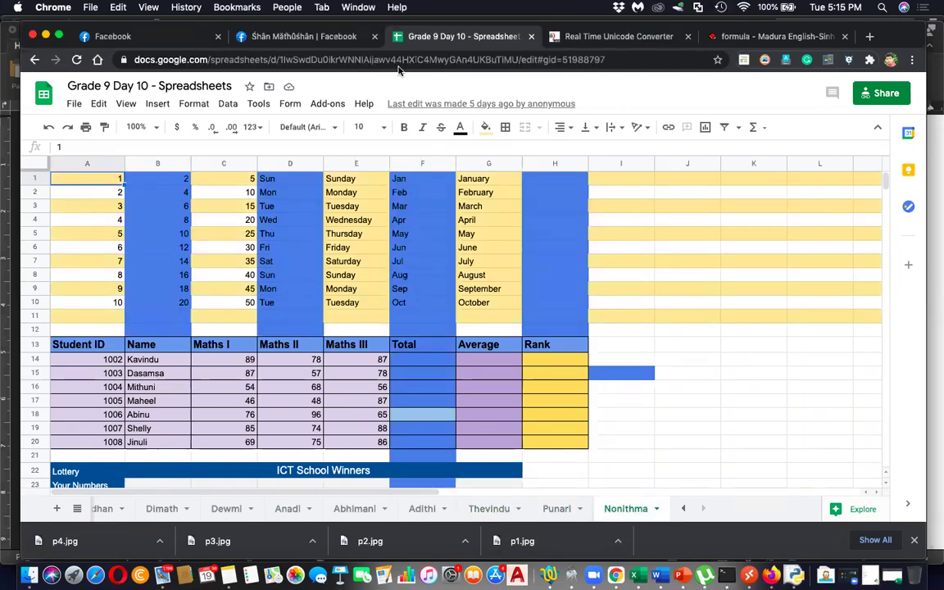
left_click(633, 509)
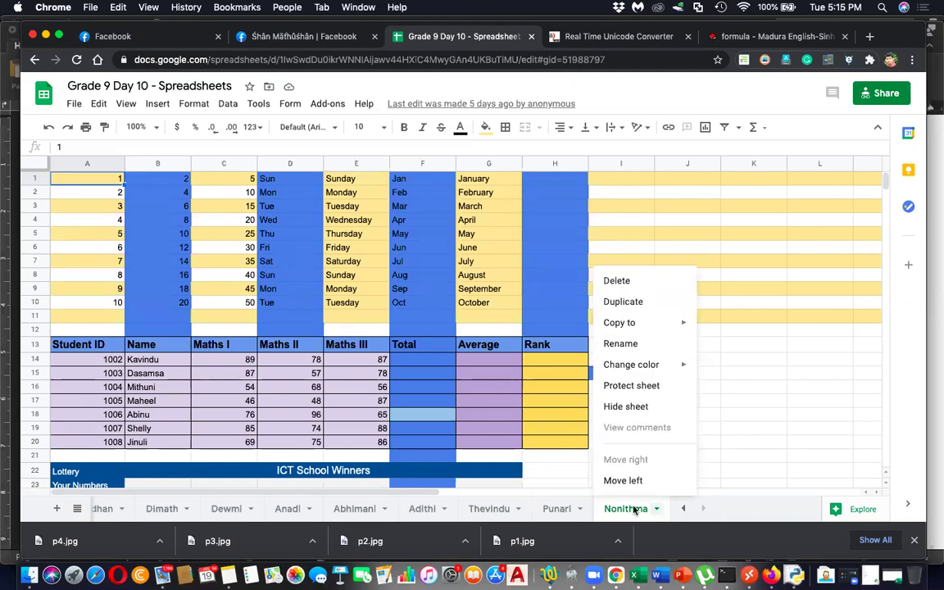
mouse_move(646, 326)
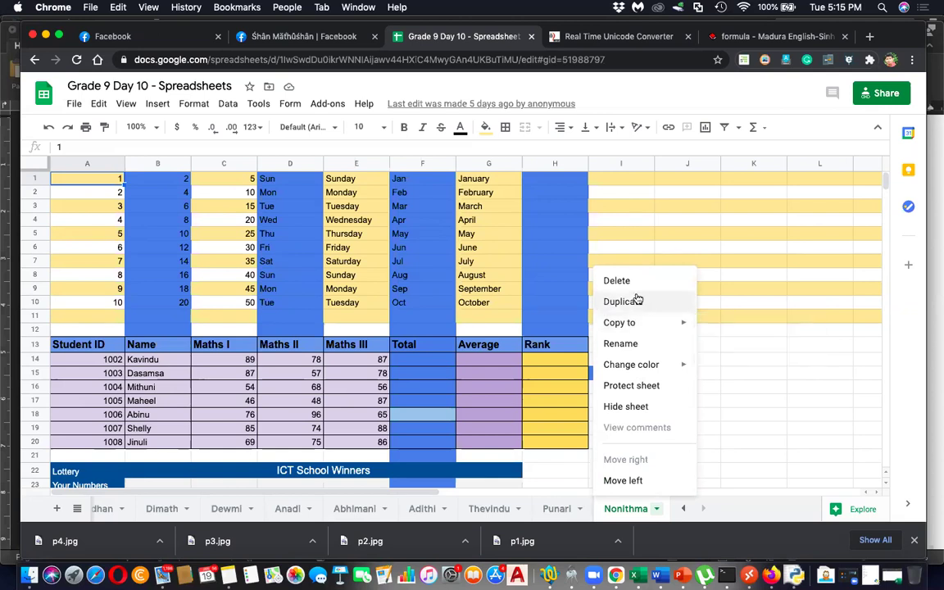
left_click(637, 300)
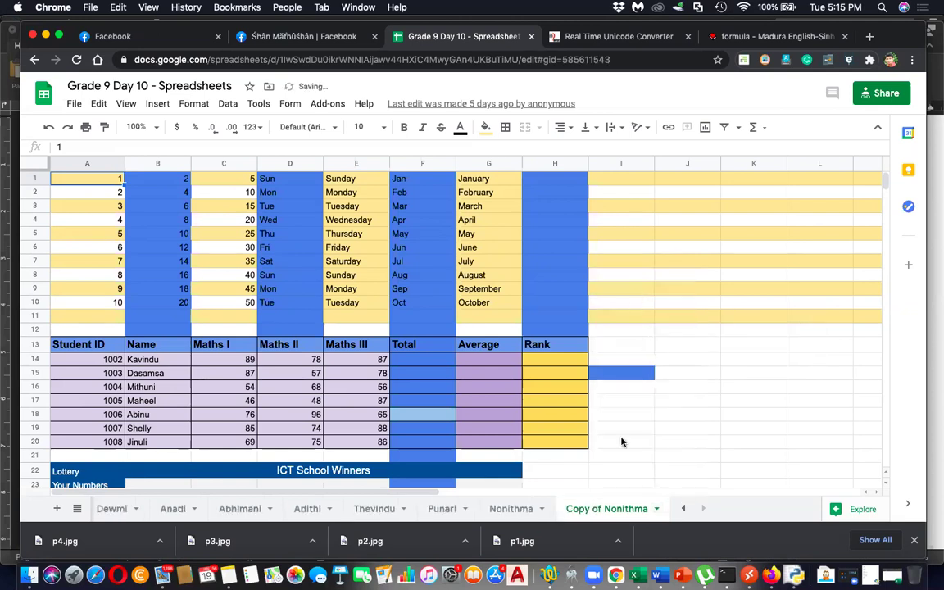
double_click(608, 508)
type("Chandupa")
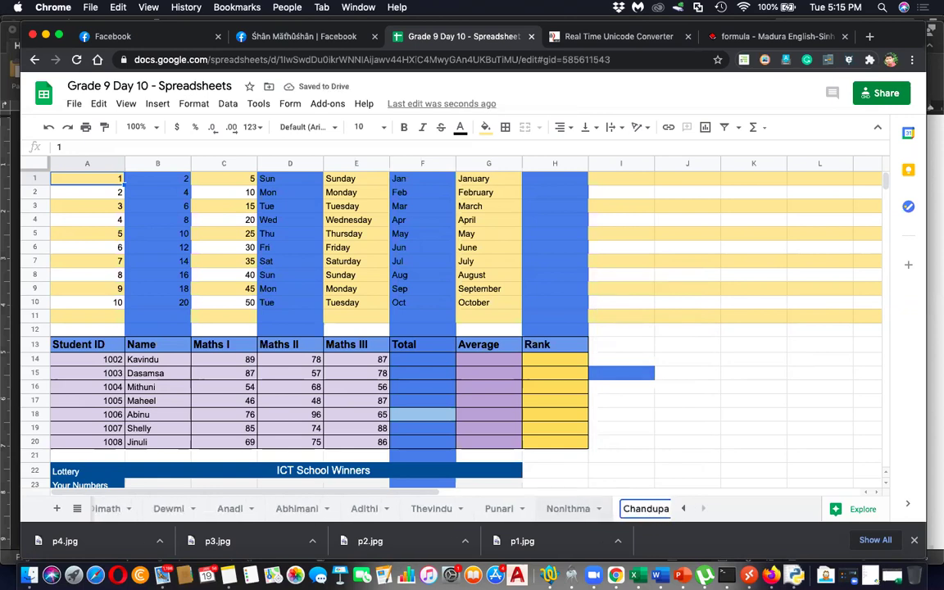
left_click(533, 432)
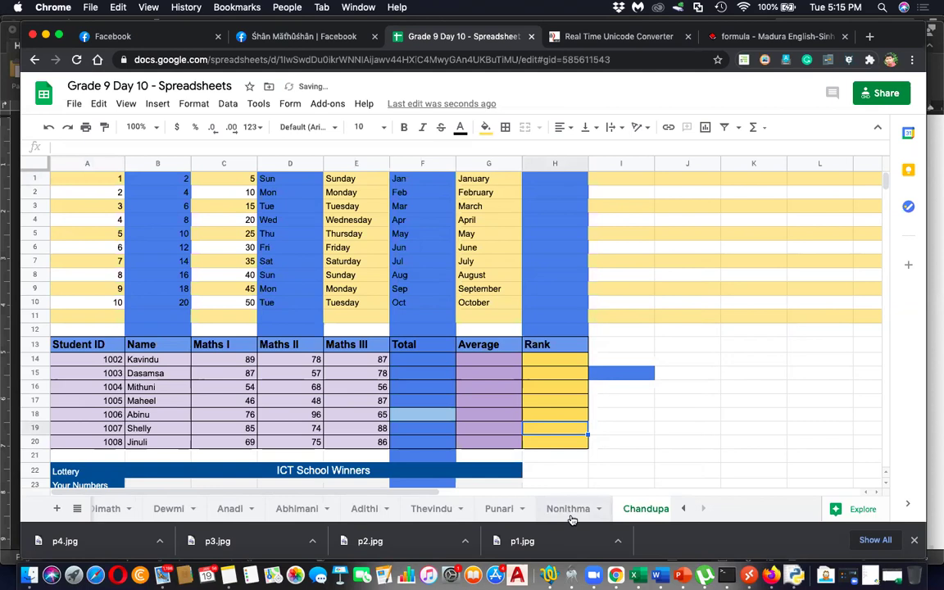
left_click(493, 509)
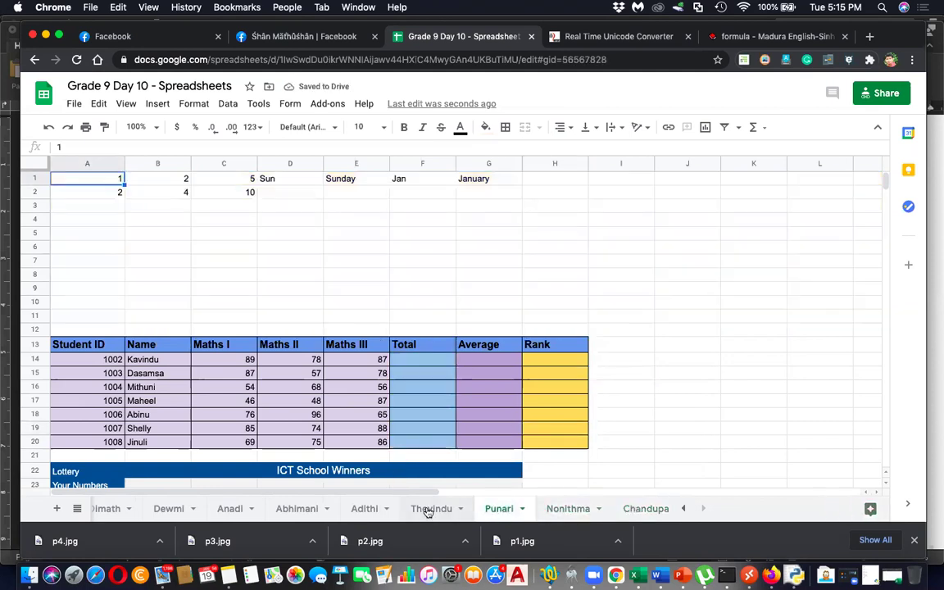
left_click(427, 510)
left_click(494, 510)
Step: Check the spreadsheet's link-sharing settings, with Editor access for anyone with the link, and copy the sharing link
left_click(882, 95)
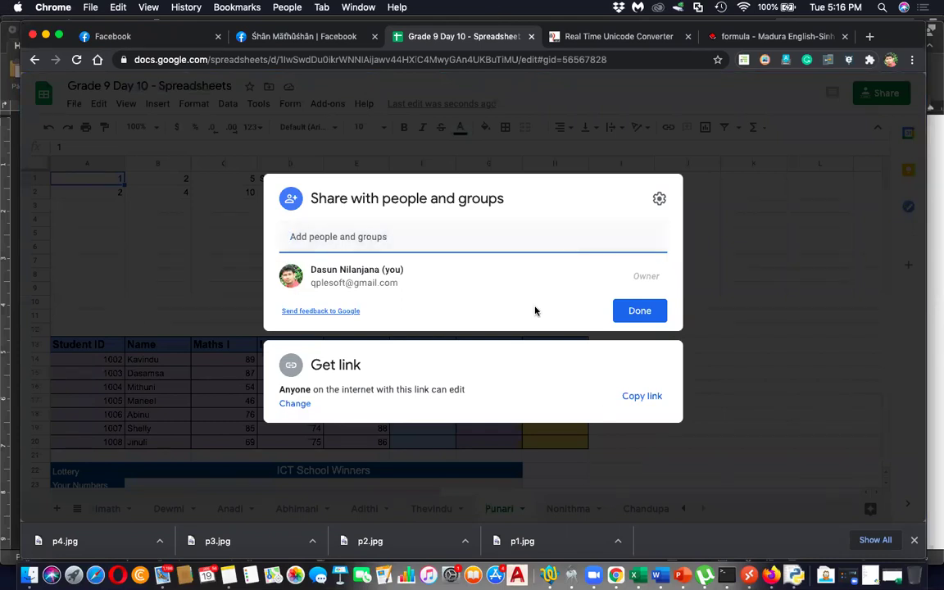
left_click(294, 404)
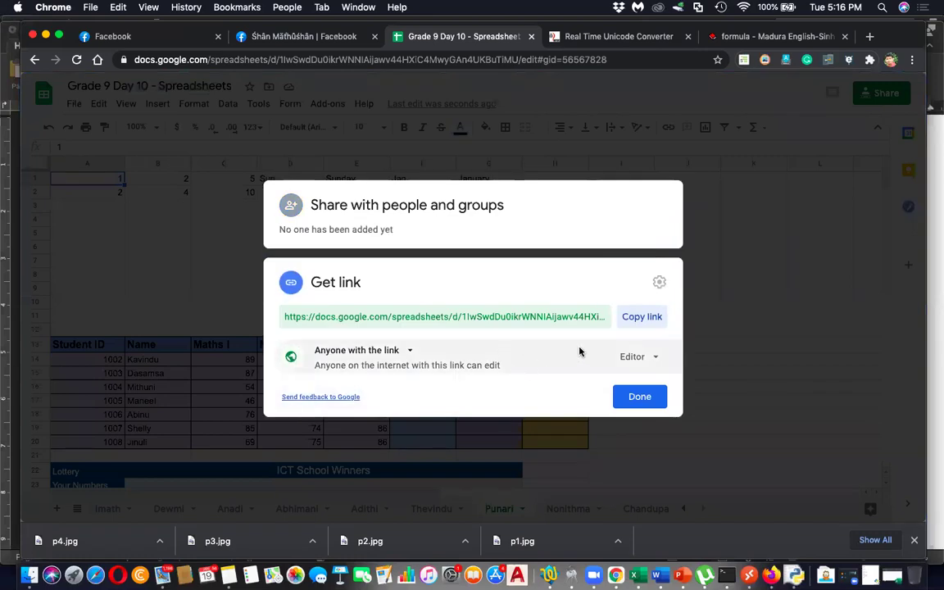
left_click(646, 320)
left_click(640, 396)
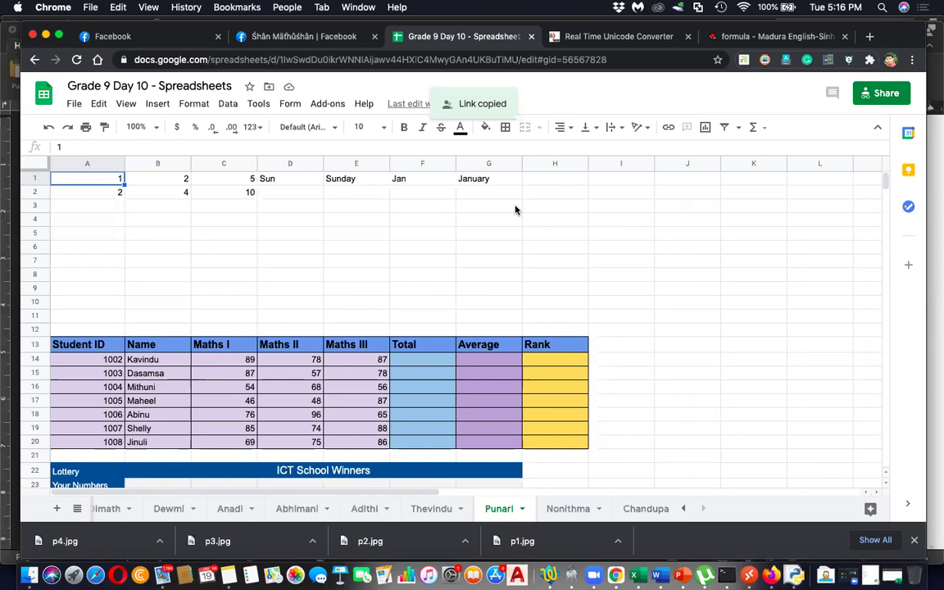
left_click(621, 222)
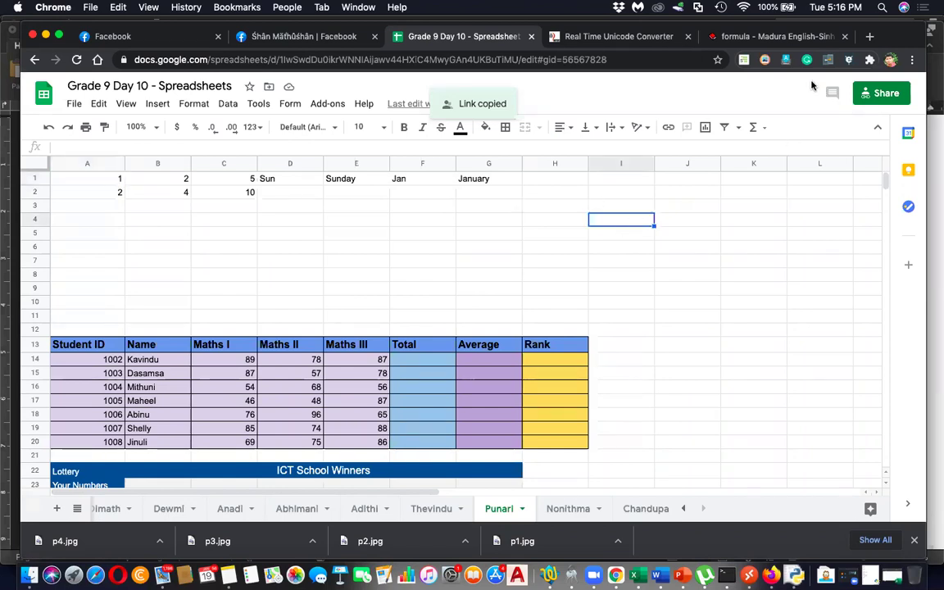
left_click(583, 474)
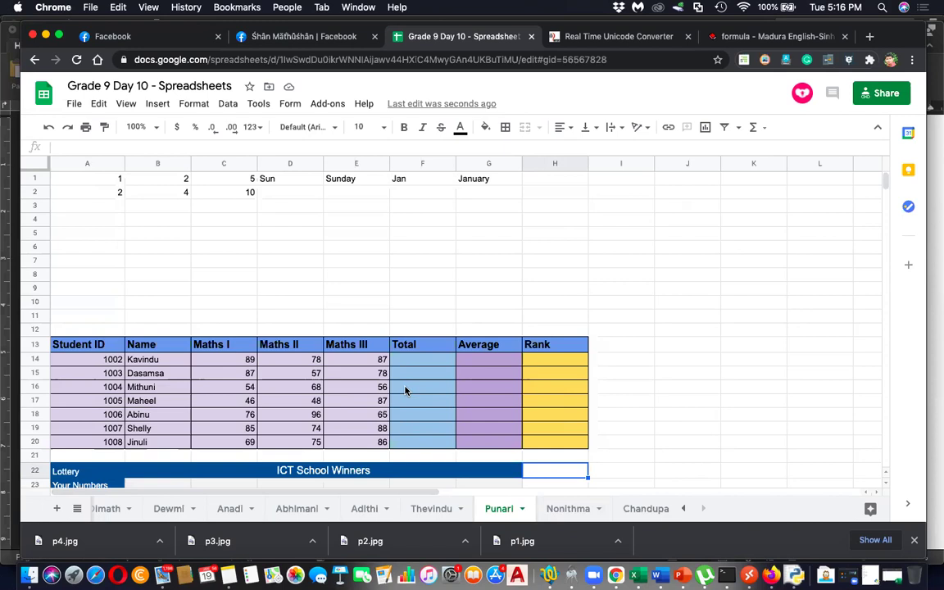
Step: Return to the Teacher sheet and its table of students' Maths marks
scroll(404, 391, "down", 3)
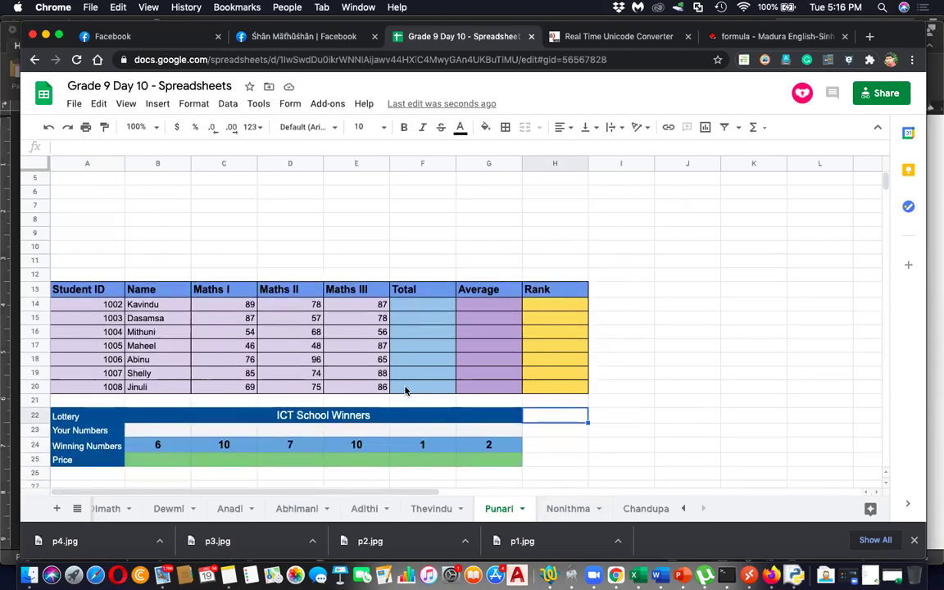
left_click(686, 509)
left_click(683, 508)
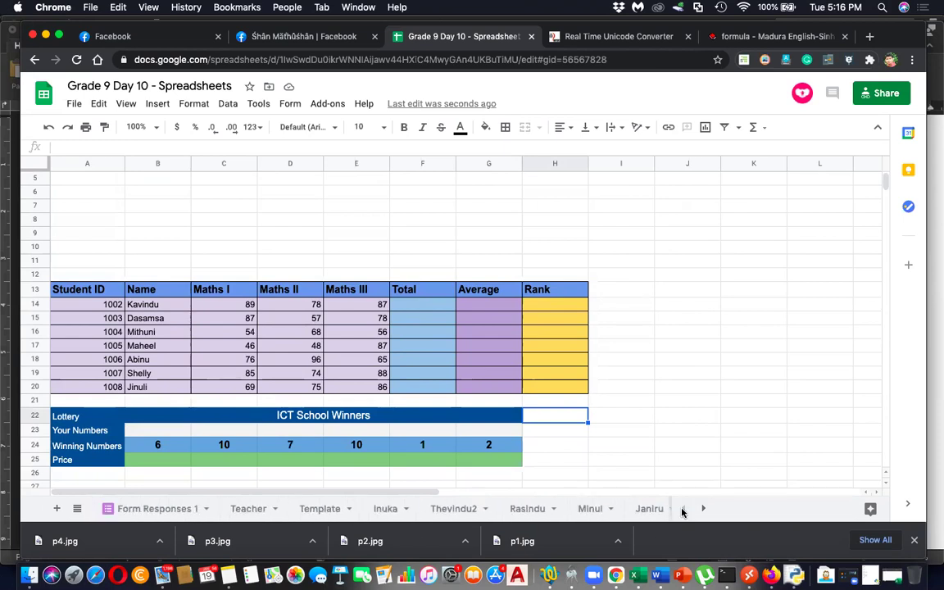
left_click(249, 508)
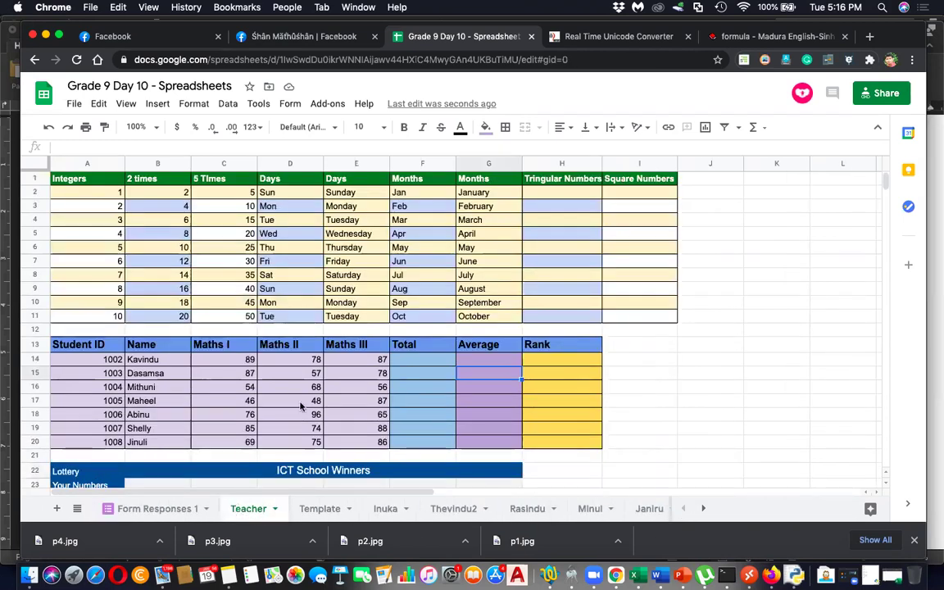
scroll(276, 329, "down", 1)
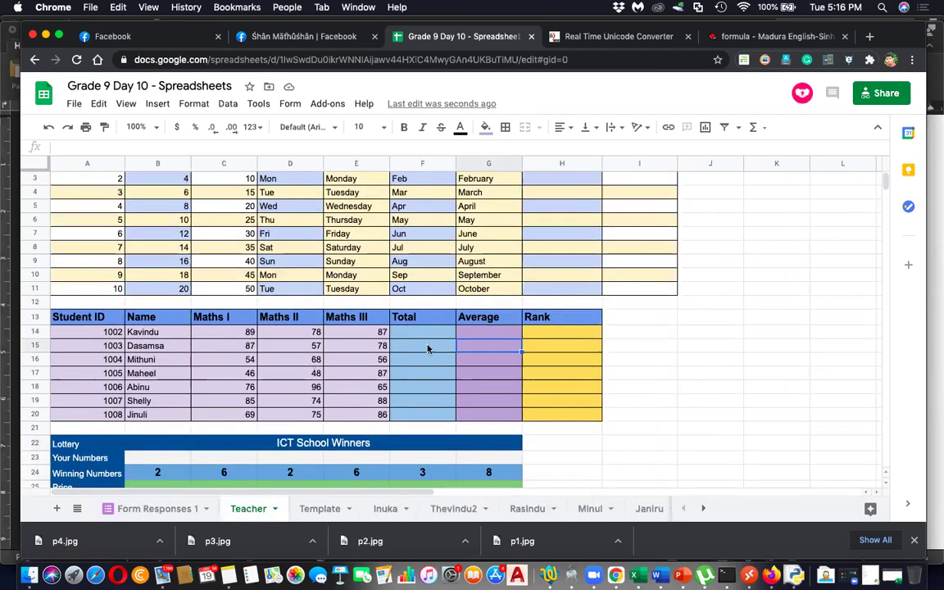
Step: Enter the formula =C14+D14+E14 in cell F14 to total the first student's three Maths marks
left_click(444, 331)
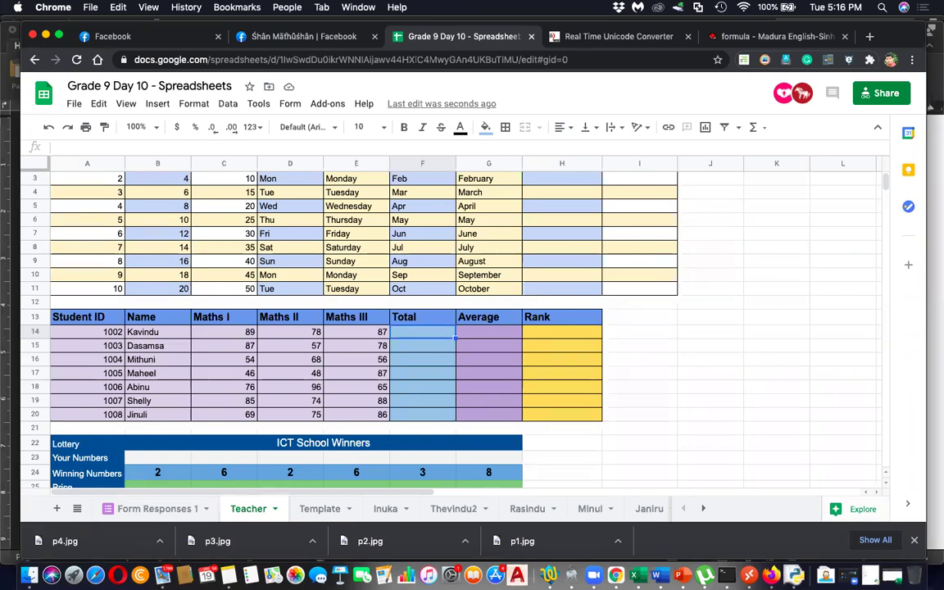
type("=")
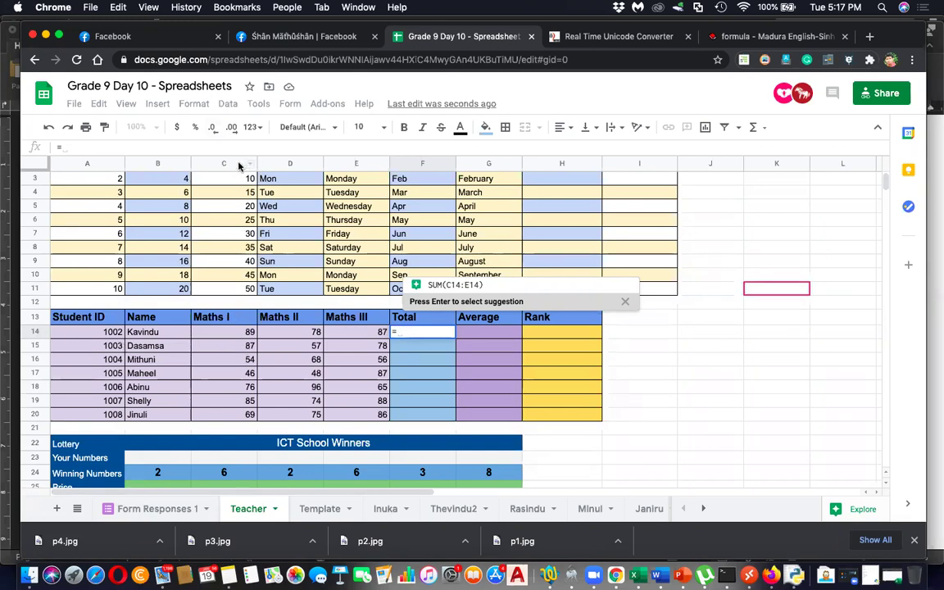
left_click(250, 335)
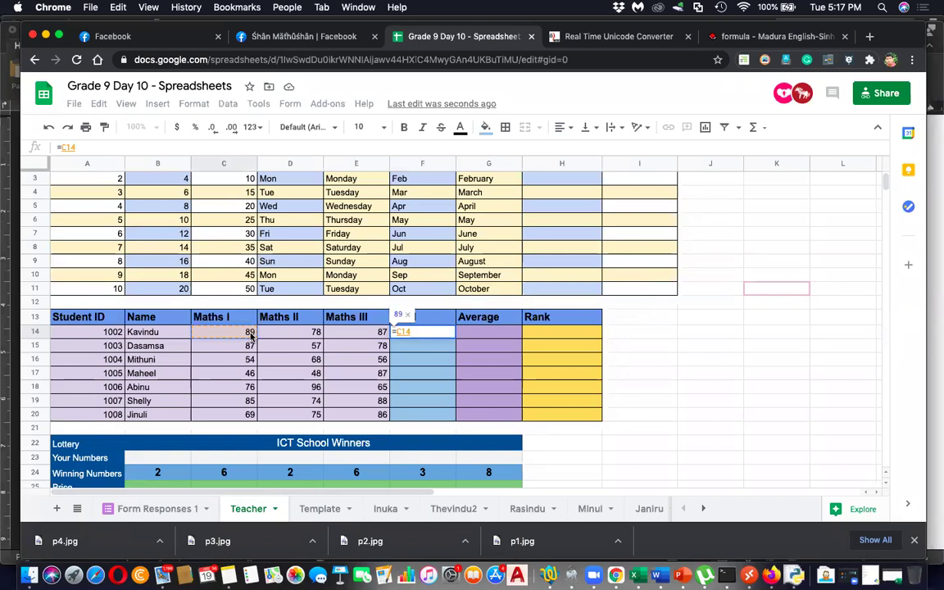
type("+")
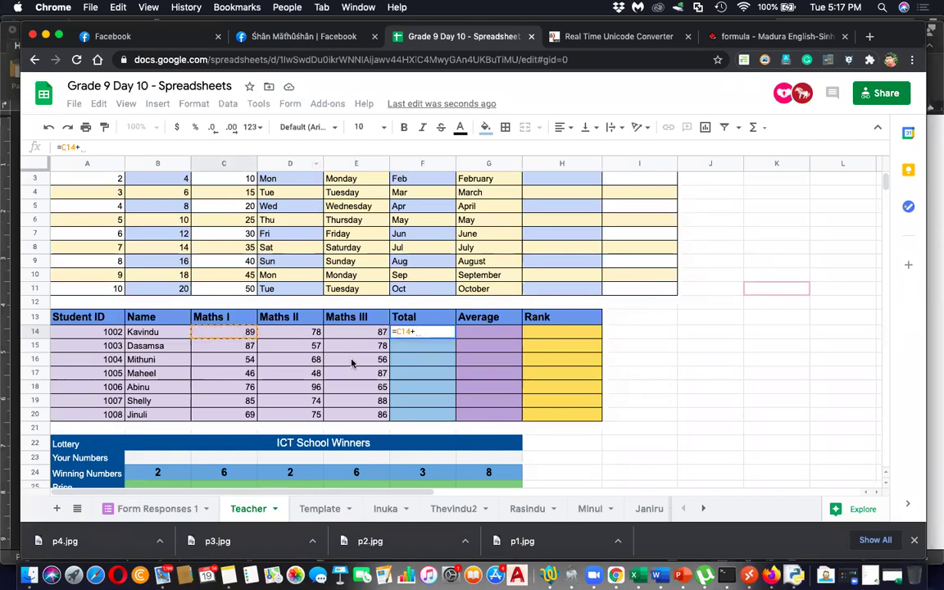
type("D14")
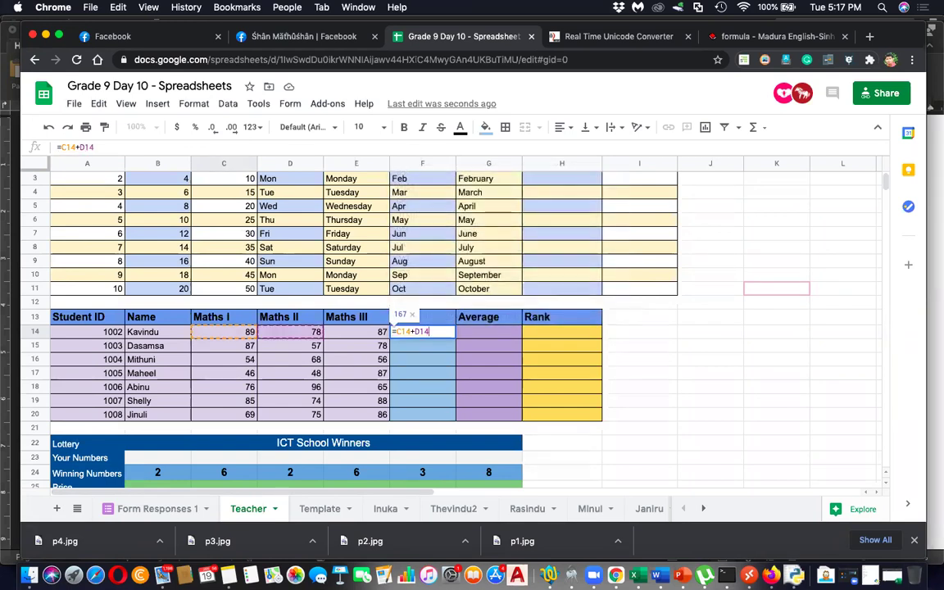
type("+")
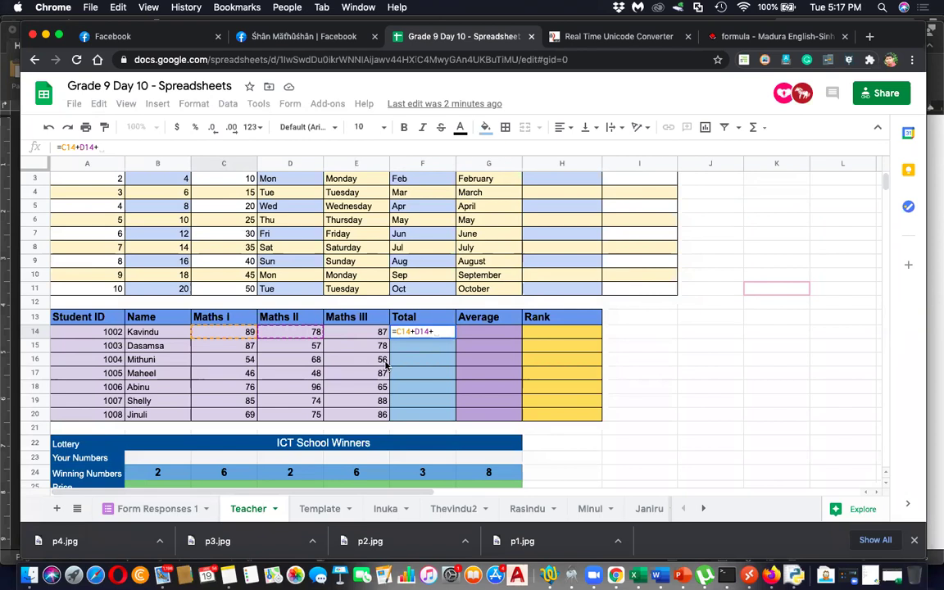
type("E14")
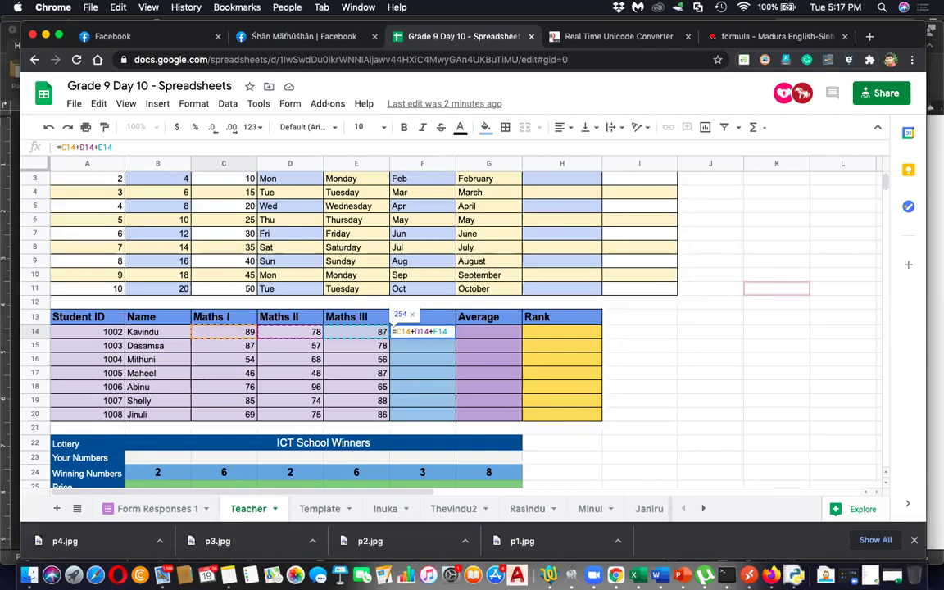
key("Return")
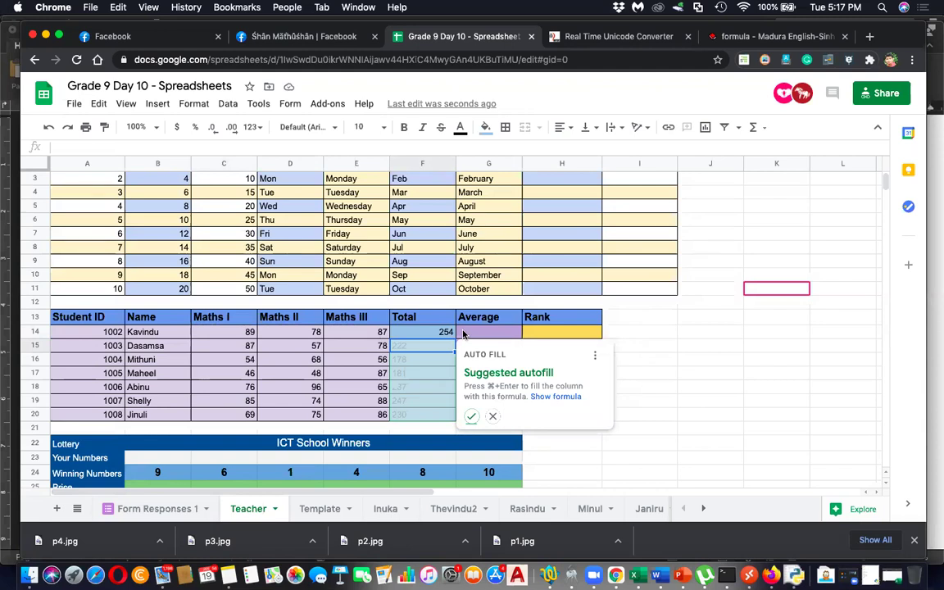
Step: Select cell G14 for the first student's average
left_click(471, 334)
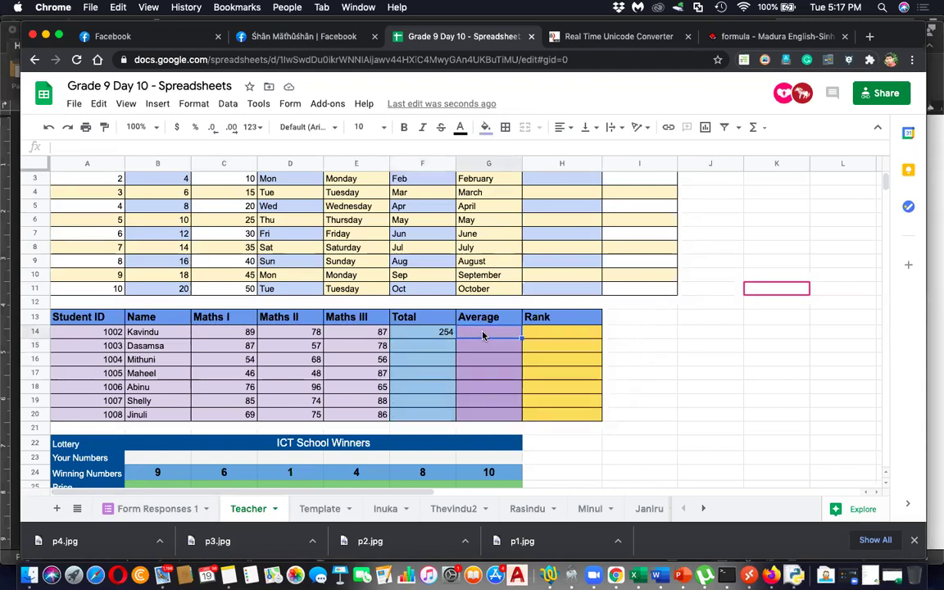
left_click(554, 339)
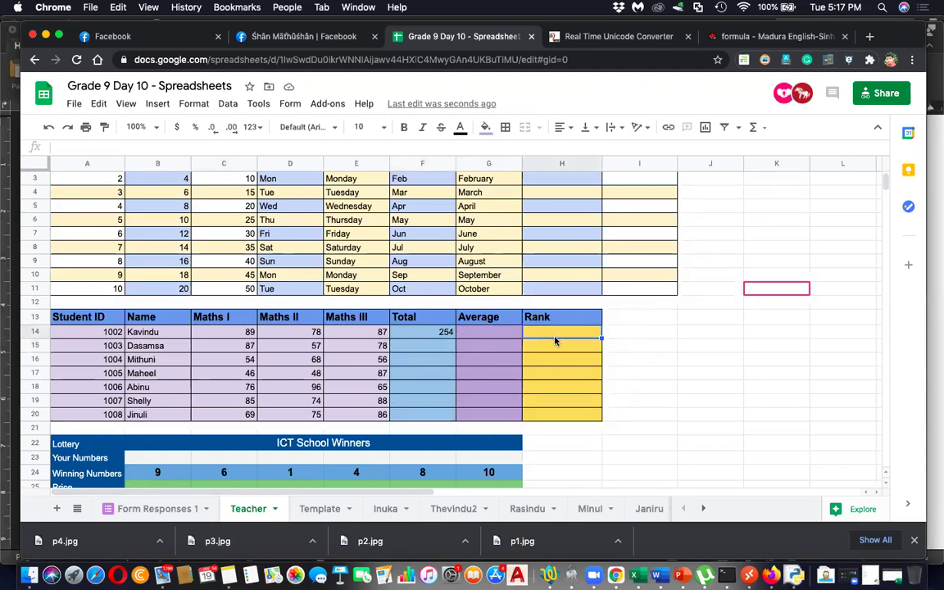
left_click(483, 336)
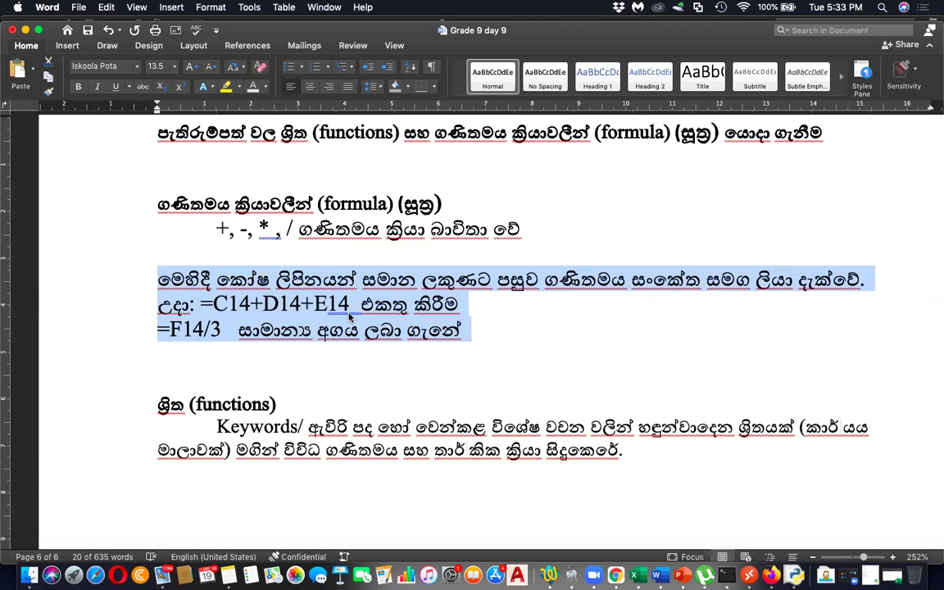
Step: Switch back to the Grade 9 Day 10 spreadsheet in Chrome and look through the students' sheets for their Total and Average columns
key("super+Tab")
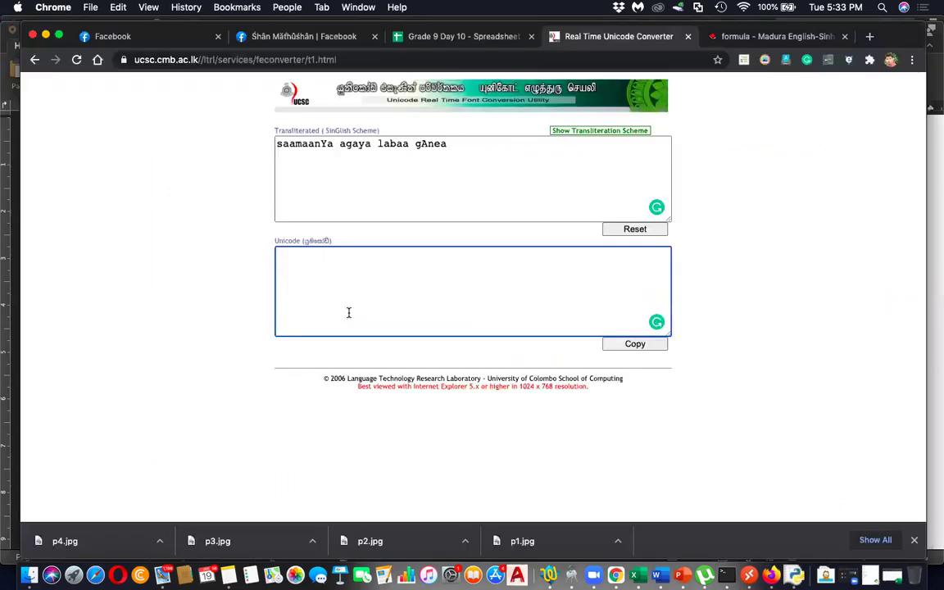
key("super+Tab")
key("super+Tab")
left_click(463, 37)
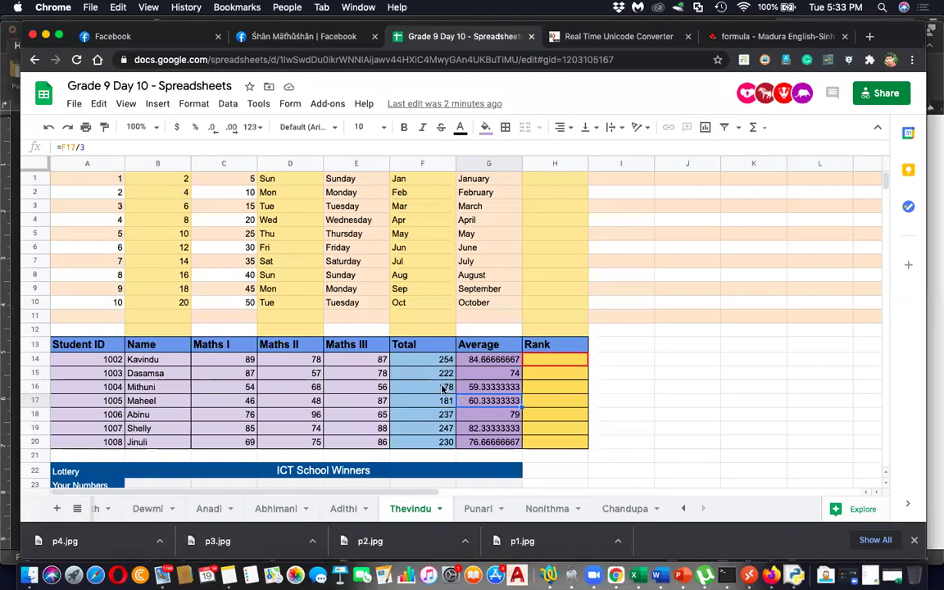
left_click(684, 509)
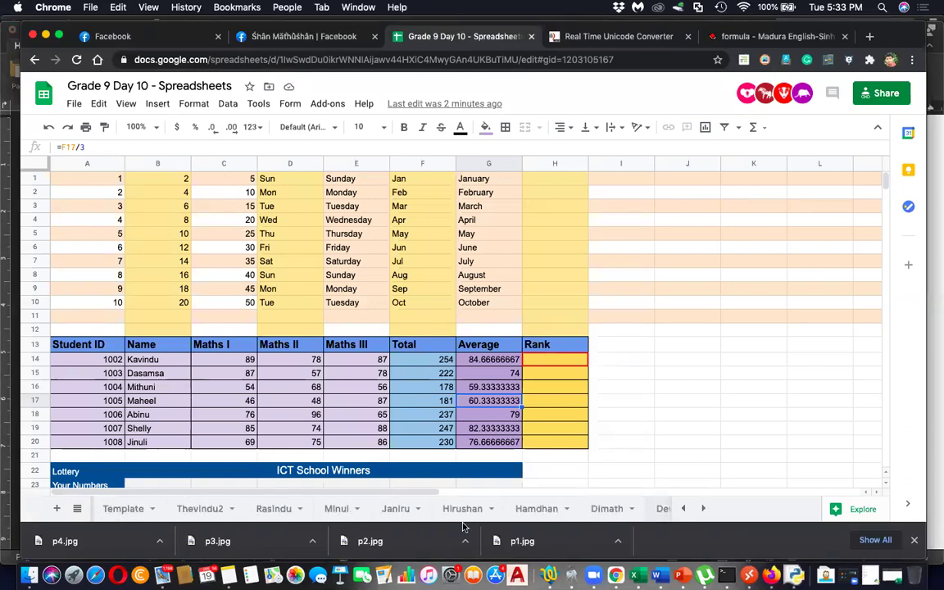
left_click(288, 509)
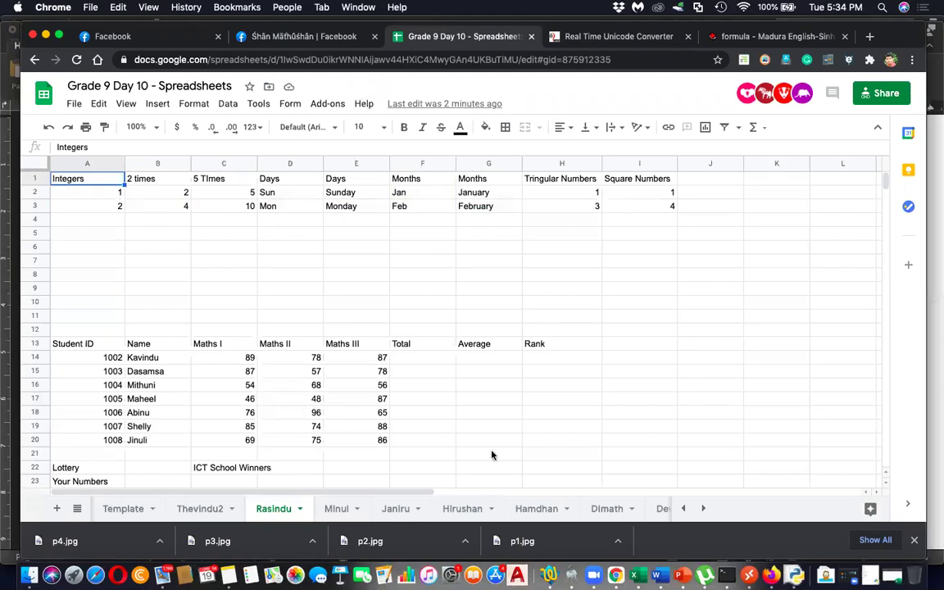
left_click(702, 508)
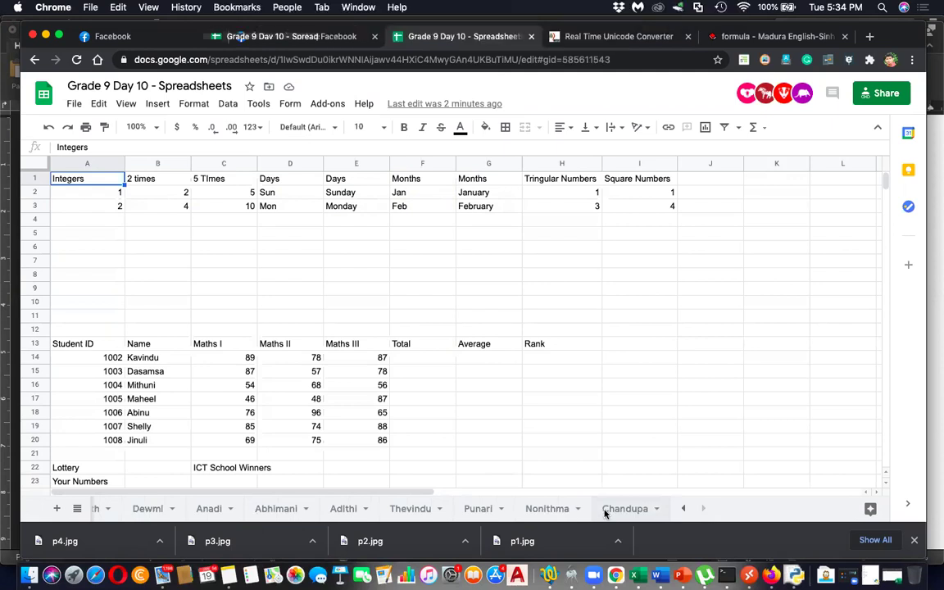
left_click(605, 509)
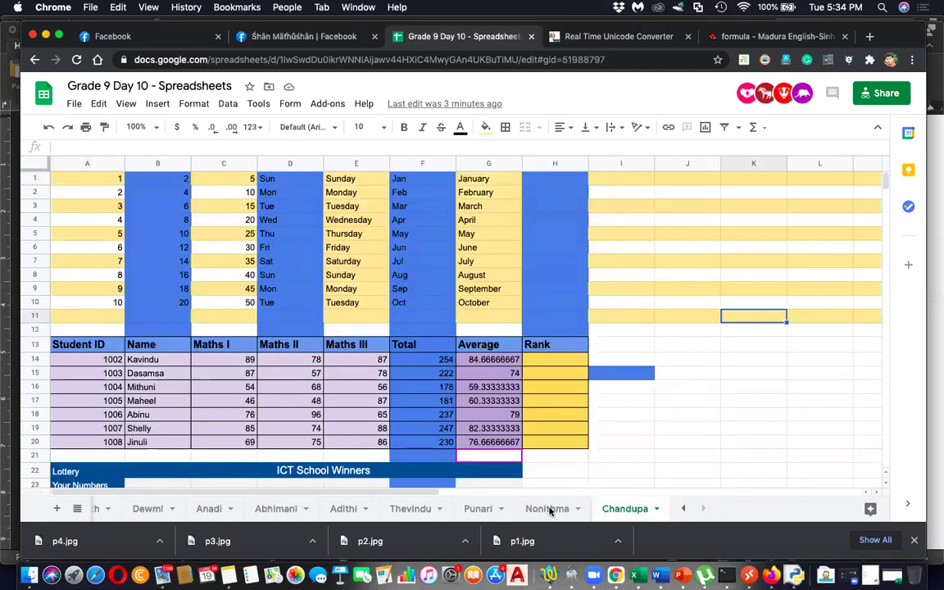
left_click(547, 508)
left_click(480, 508)
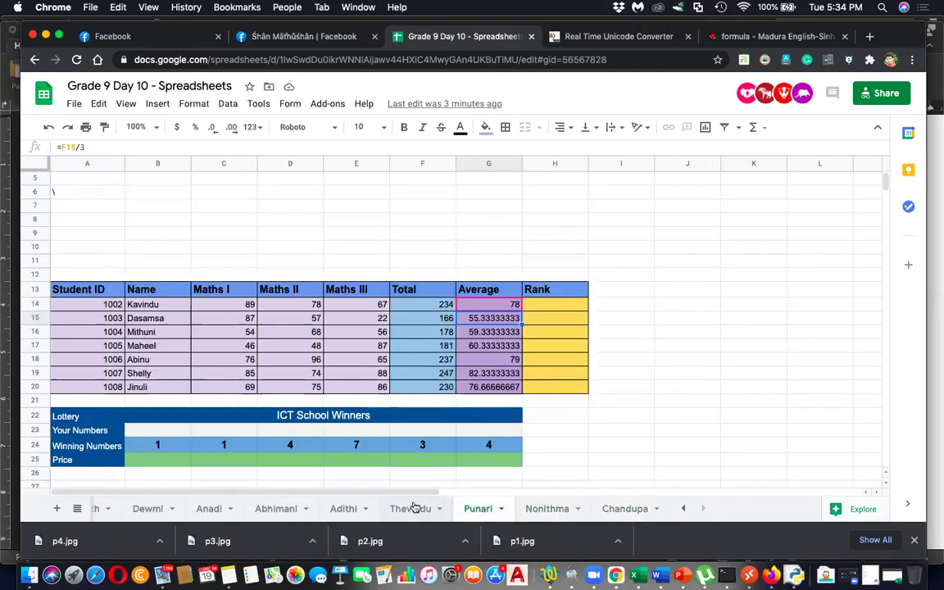
left_click(412, 508)
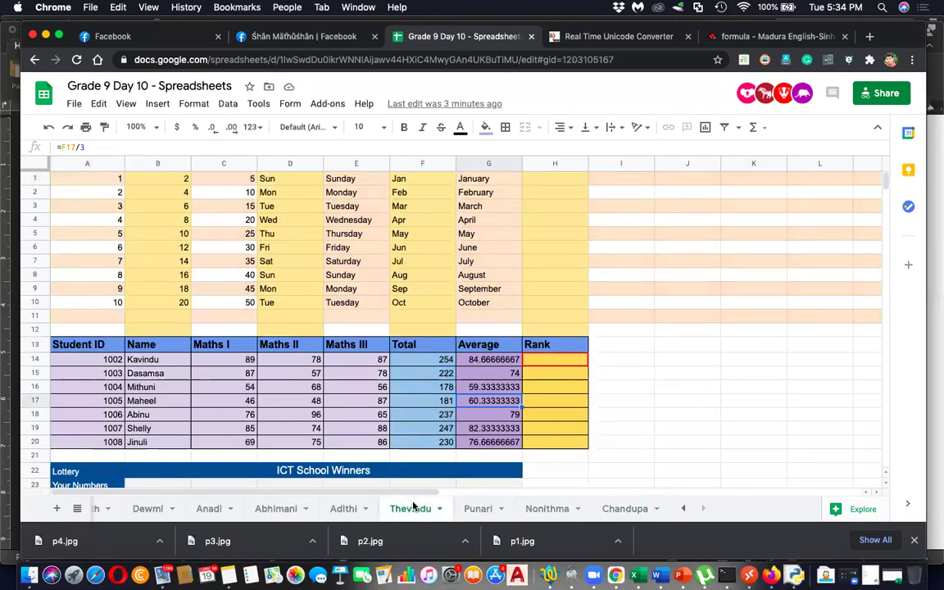
Step: Inspect the Total formulas in cells F17 and F20 and the Average formula in G20 on this student's sheet
left_click(440, 401)
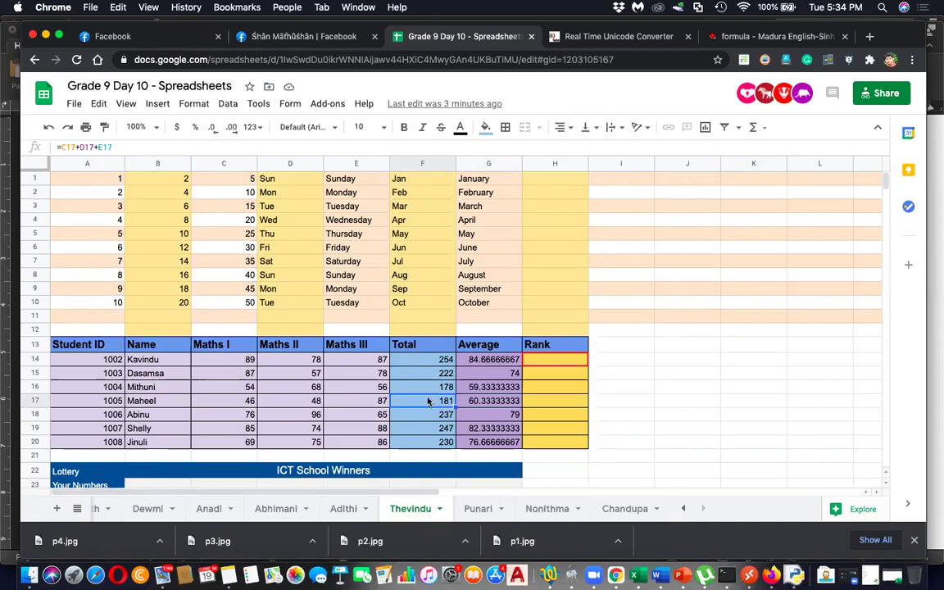
double_click(427, 400)
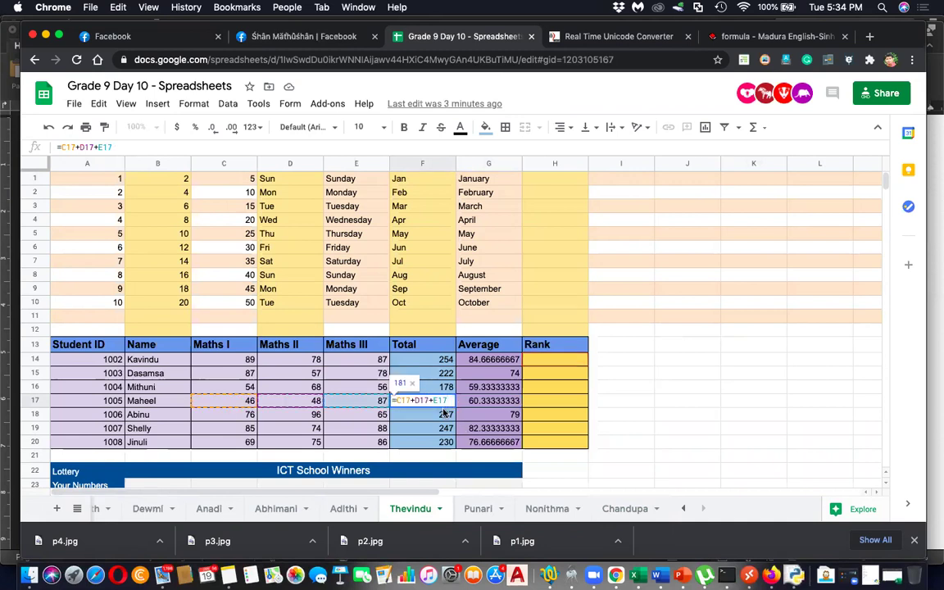
key("Return")
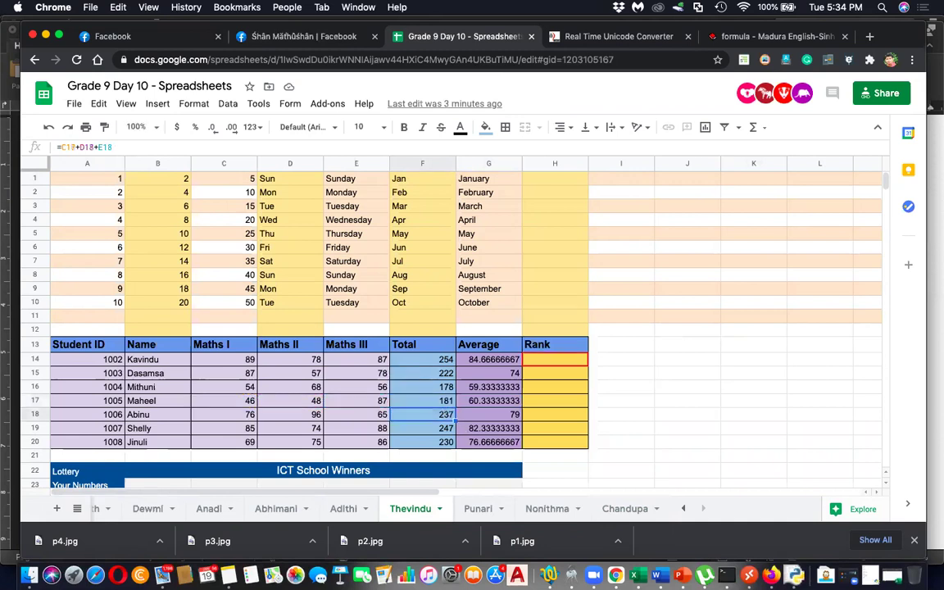
double_click(441, 442)
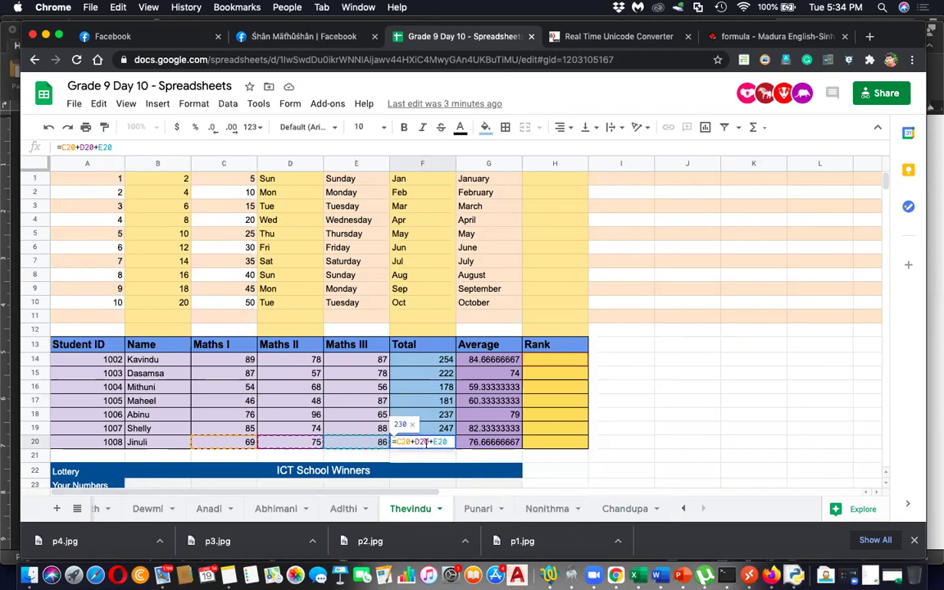
left_click(488, 441)
type("=F20/3")
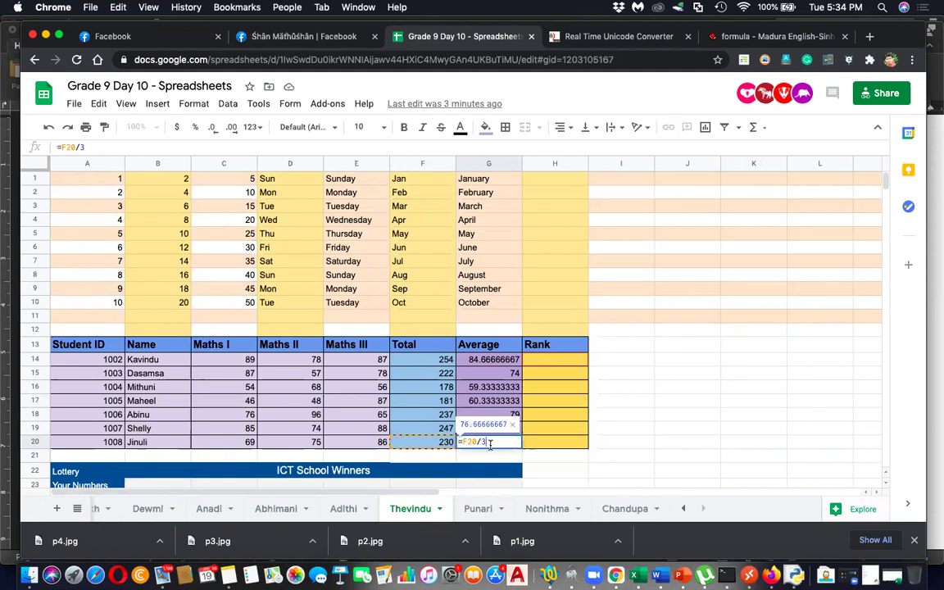
key("Return")
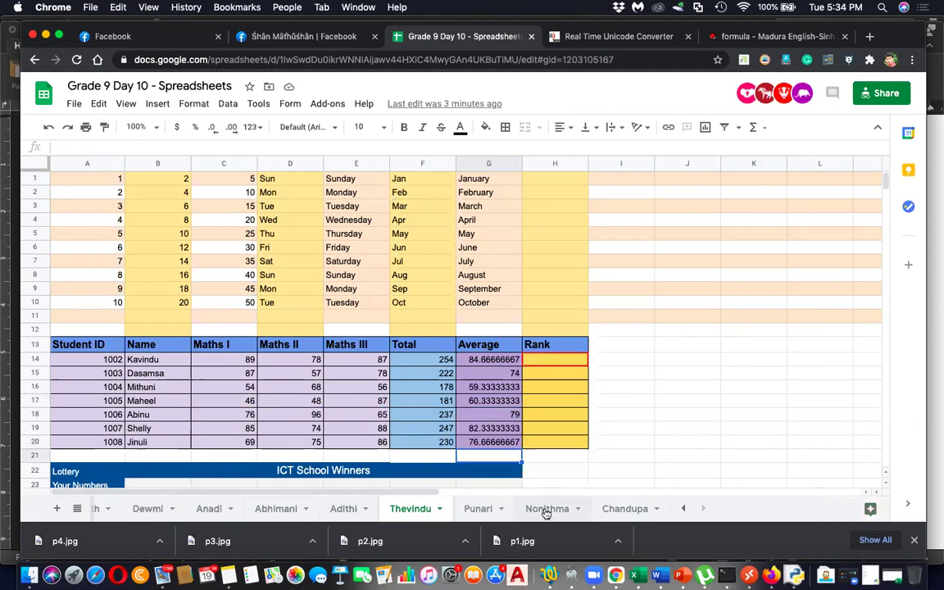
Step: Open the neighbouring student's sheet, inspect the Average formula in G20 and view the lottery table below it
left_click(465, 512)
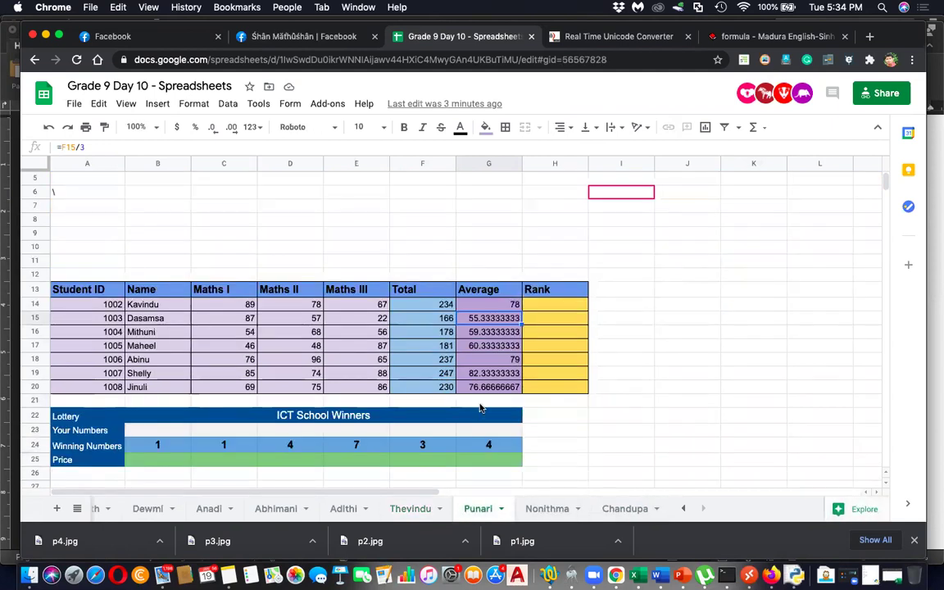
double_click(492, 388)
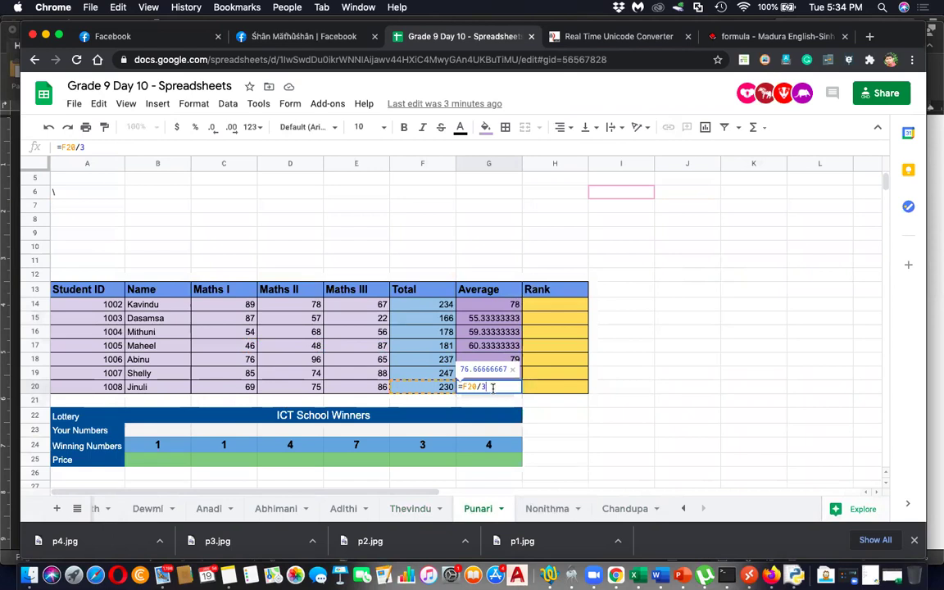
key("Return")
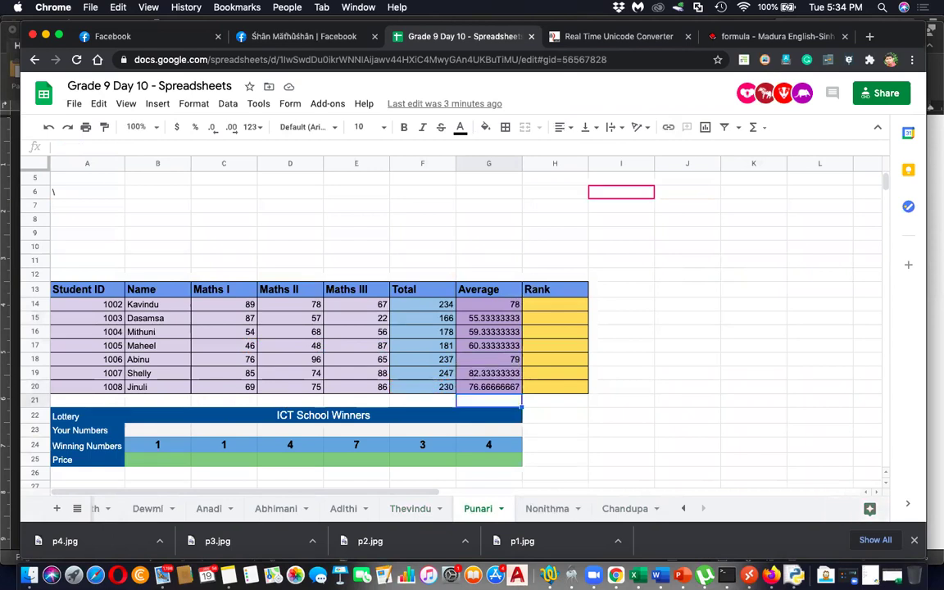
scroll(492, 391, "down", 1)
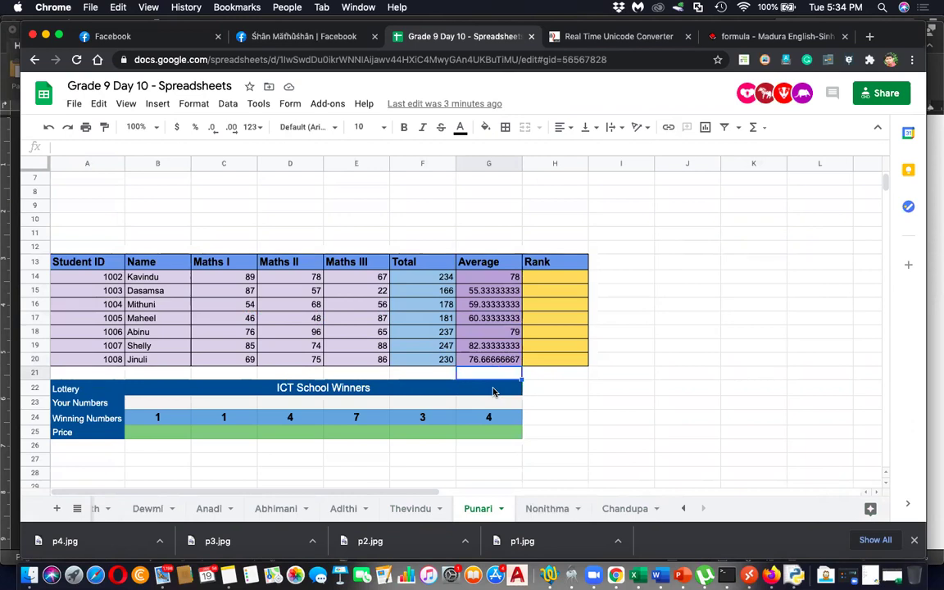
scroll(492, 391, "down", 3)
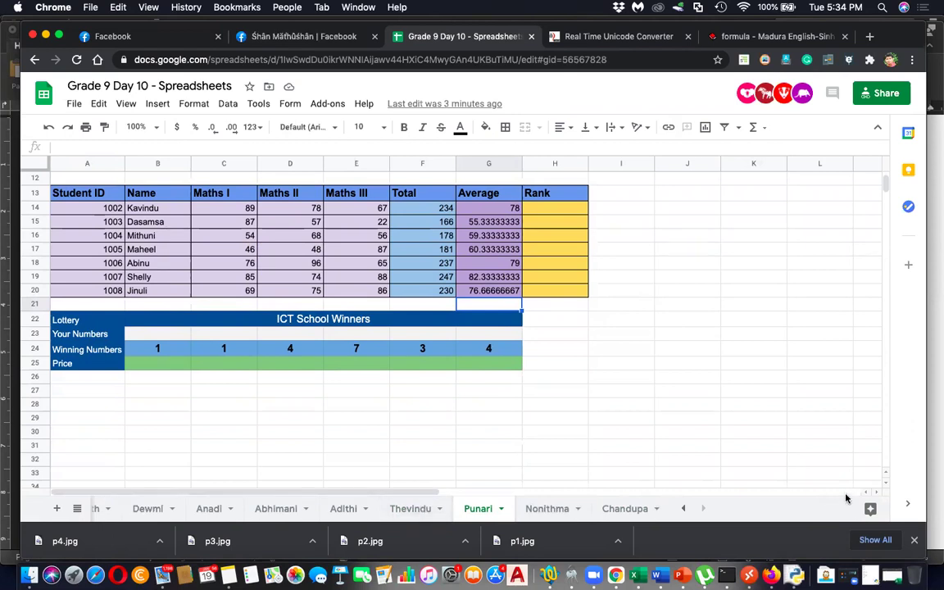
Step: On the Teacher sheet, enter the labels Bit in cell A28 and Byte in cell B27 below the lottery table
left_click(683, 508)
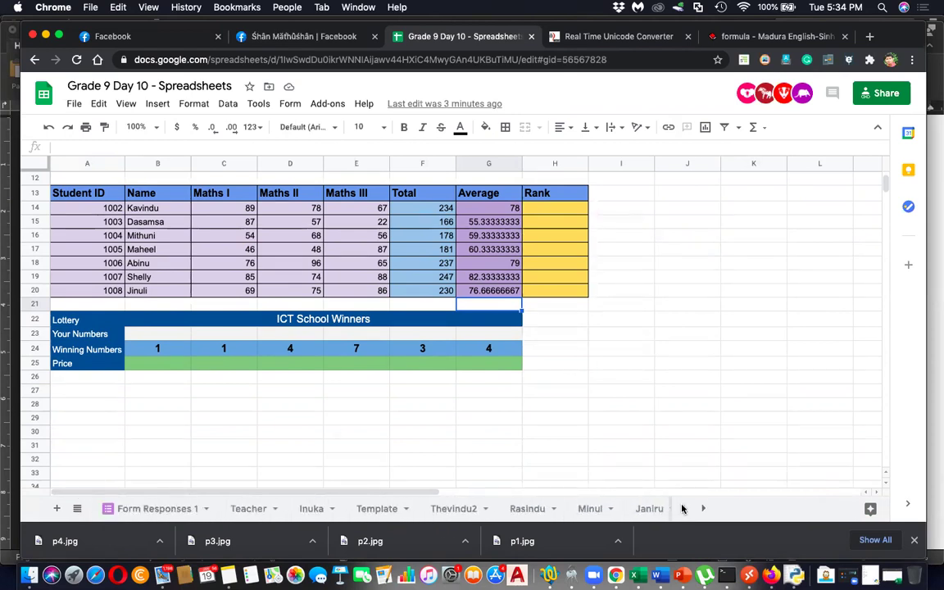
left_click(244, 512)
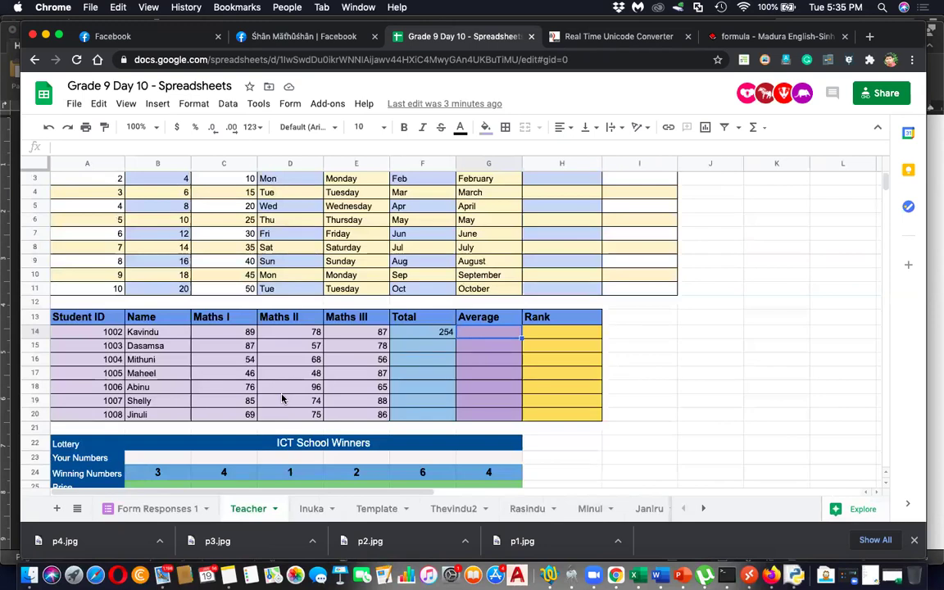
scroll(280, 395, "down", 3)
left_click(93, 390)
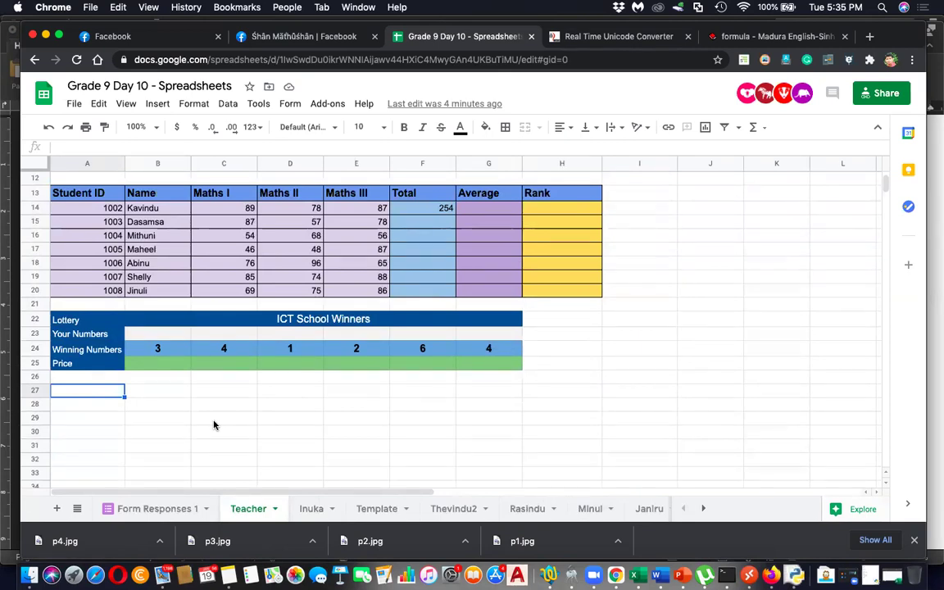
left_click(120, 404)
type("Bit")
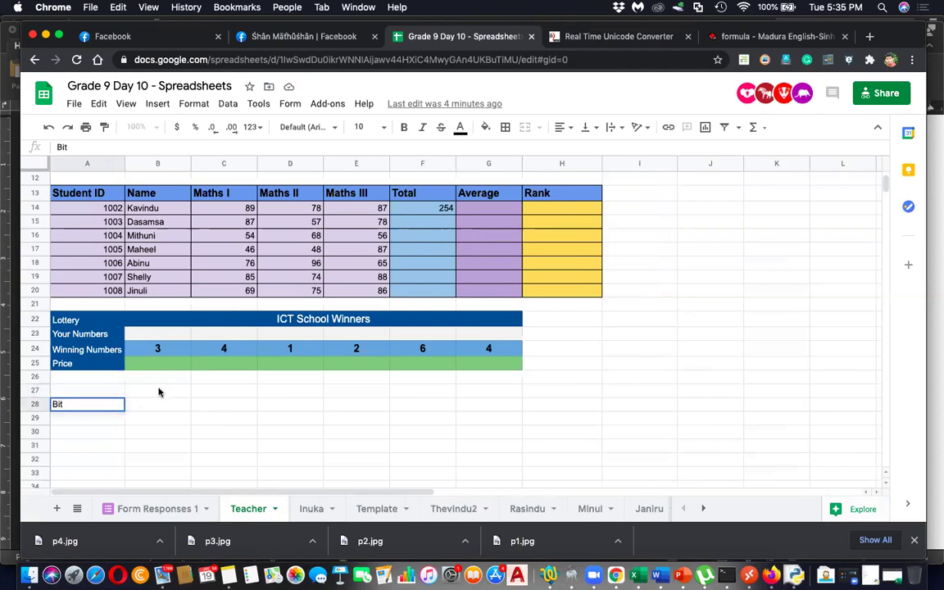
left_click(159, 393)
type("B")
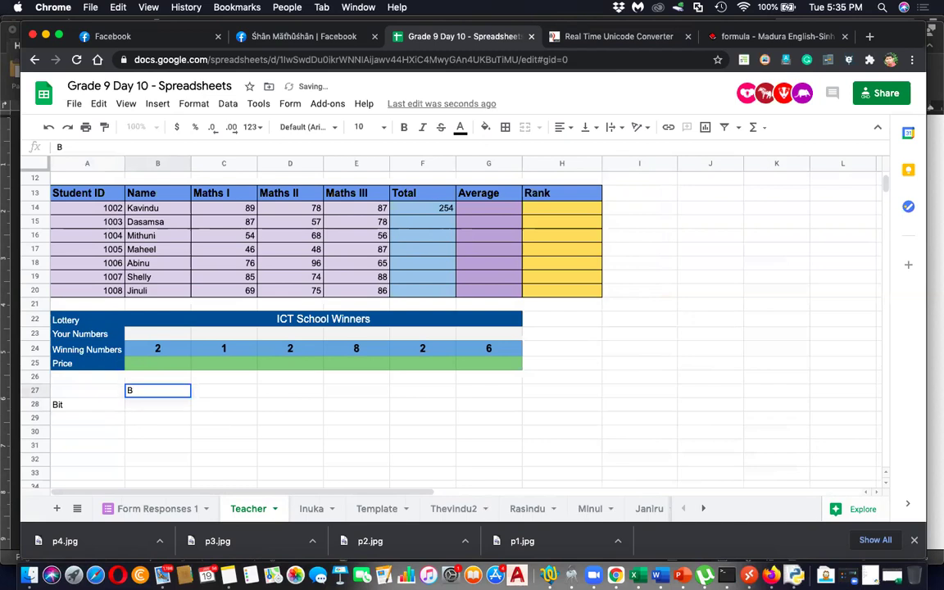
type("yte")
Step: Enter the formula =1*8 in cell B28 to convert one byte to bits
left_click(162, 407)
type("1")
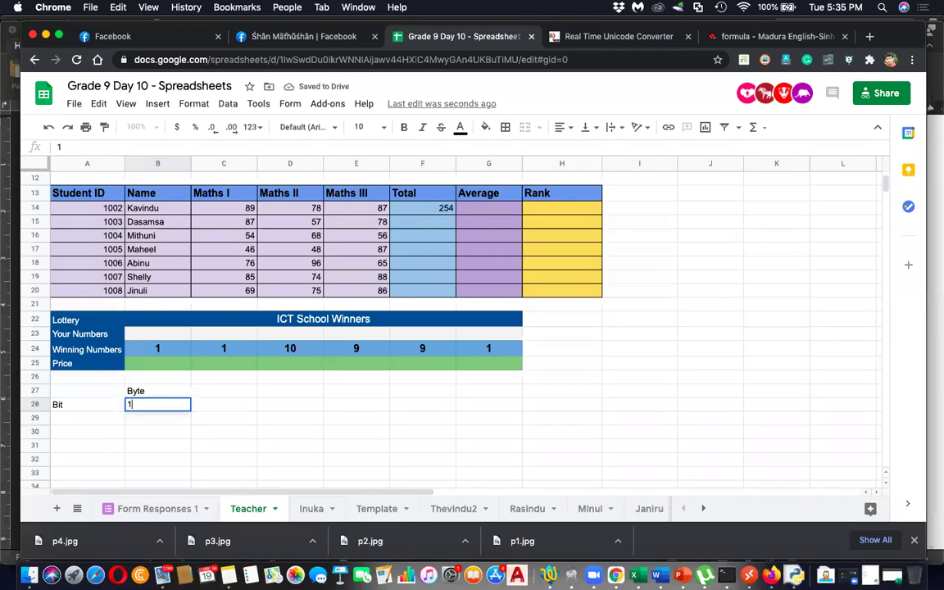
key("BackSpace")
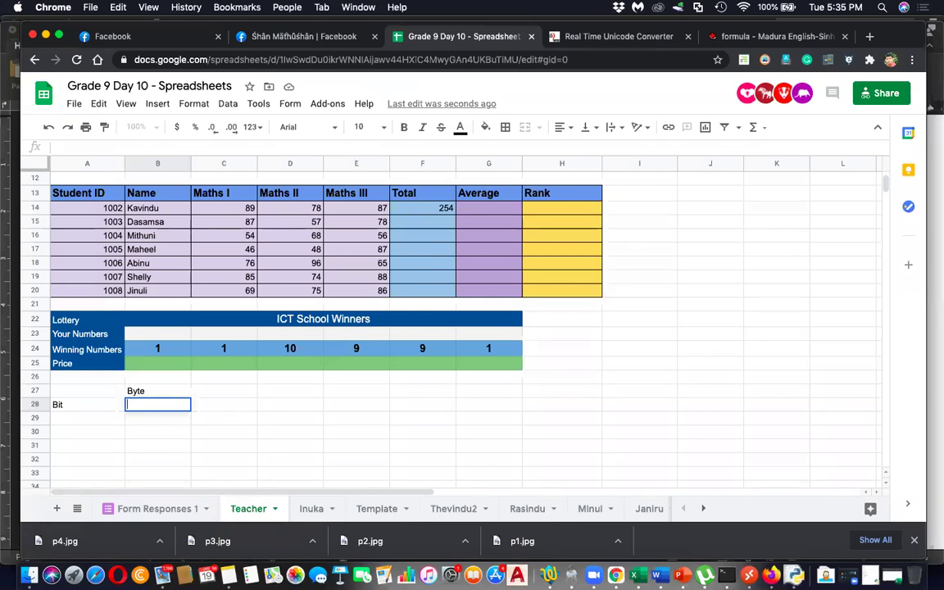
type("=1")
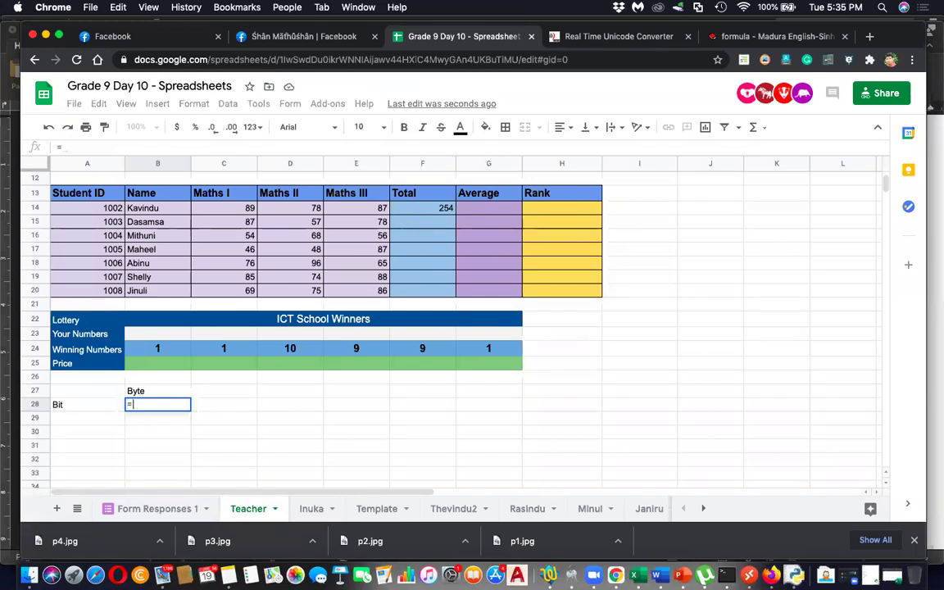
type("*8")
key("Return")
left_click(169, 409)
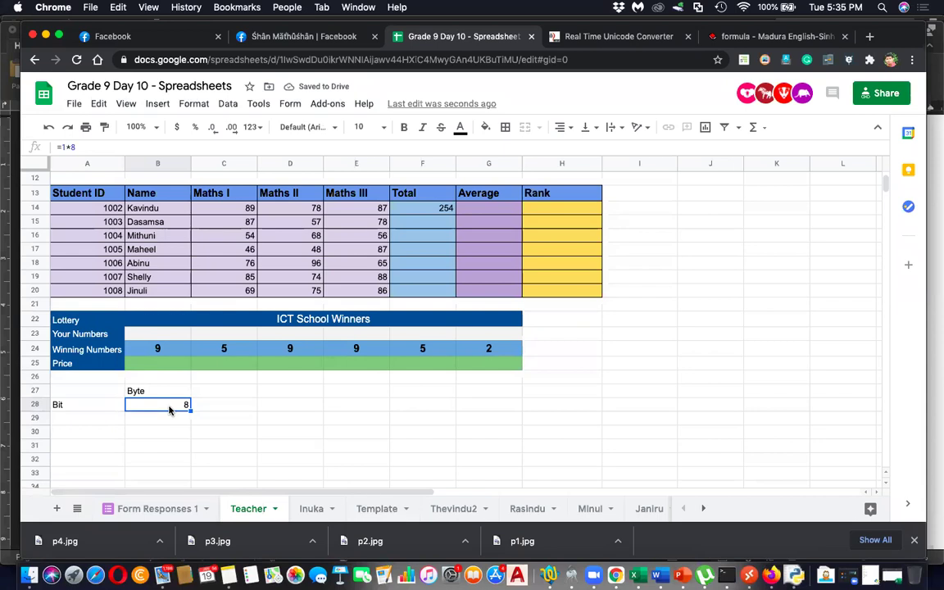
left_click(229, 397)
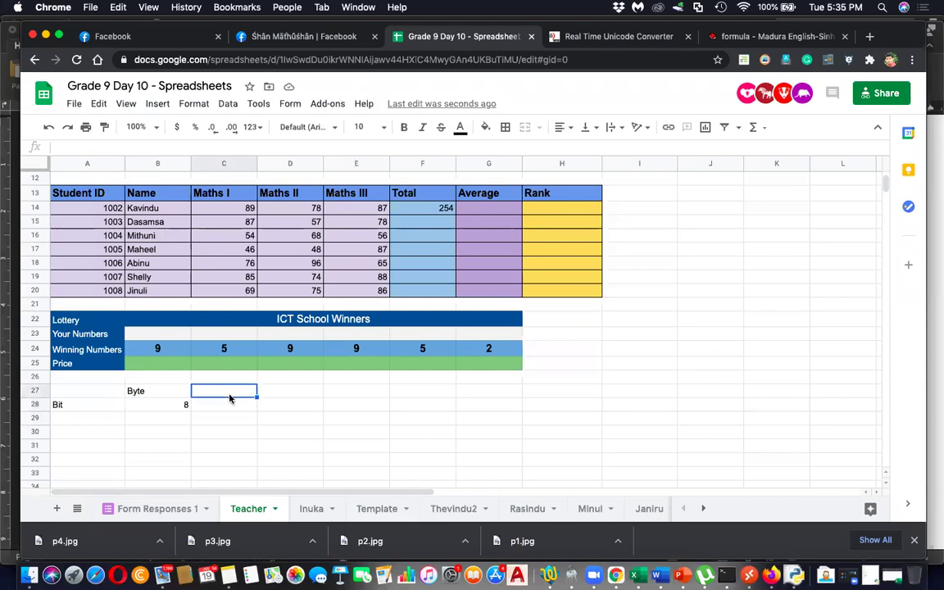
type("K")
type("B")
key("BackSpace")
key("BackSpace")
Step: Move the Byte label from cell B27 to cell A29, under Bit
left_click(160, 392)
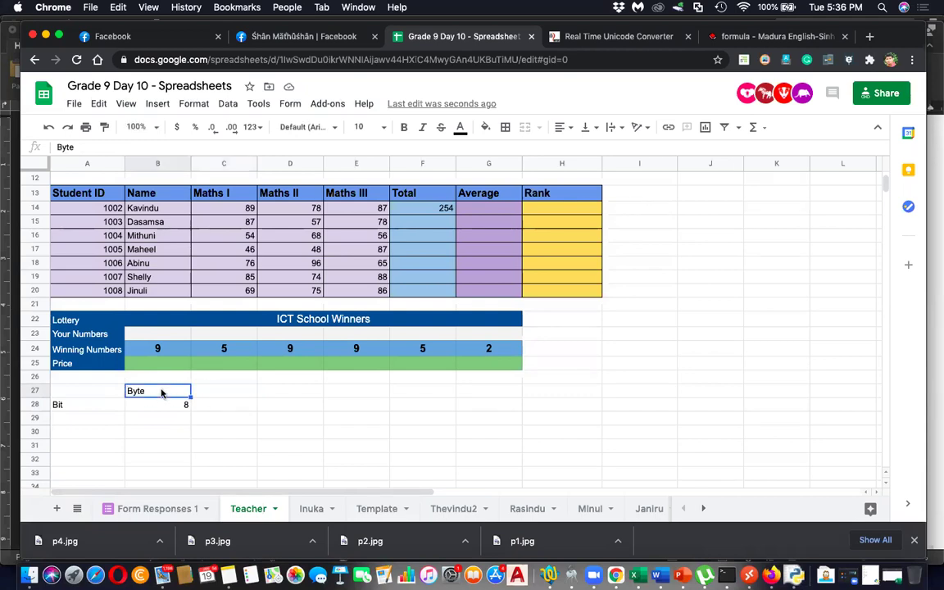
key("ctrl+c")
left_click(86, 404)
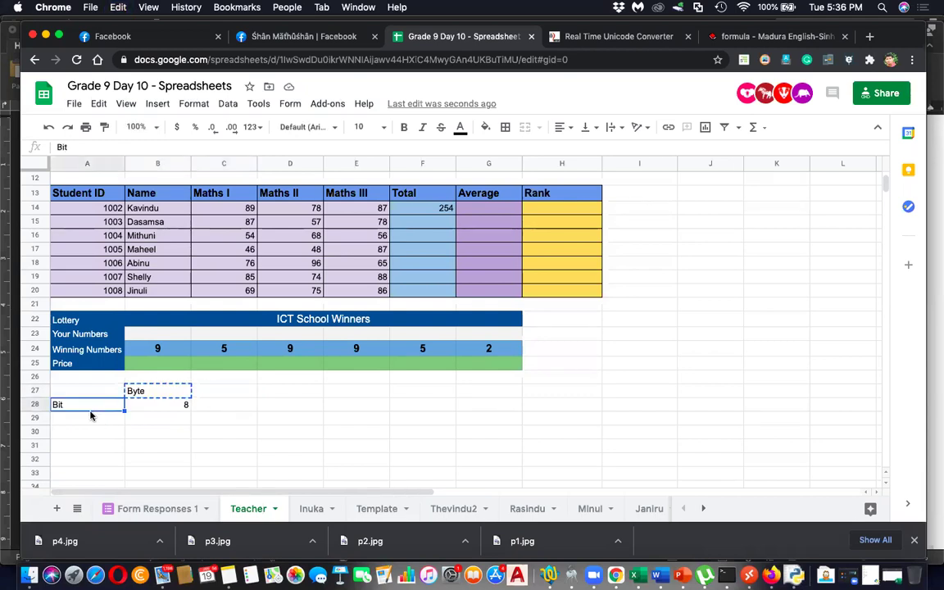
left_click(97, 423)
key("ctrl+v")
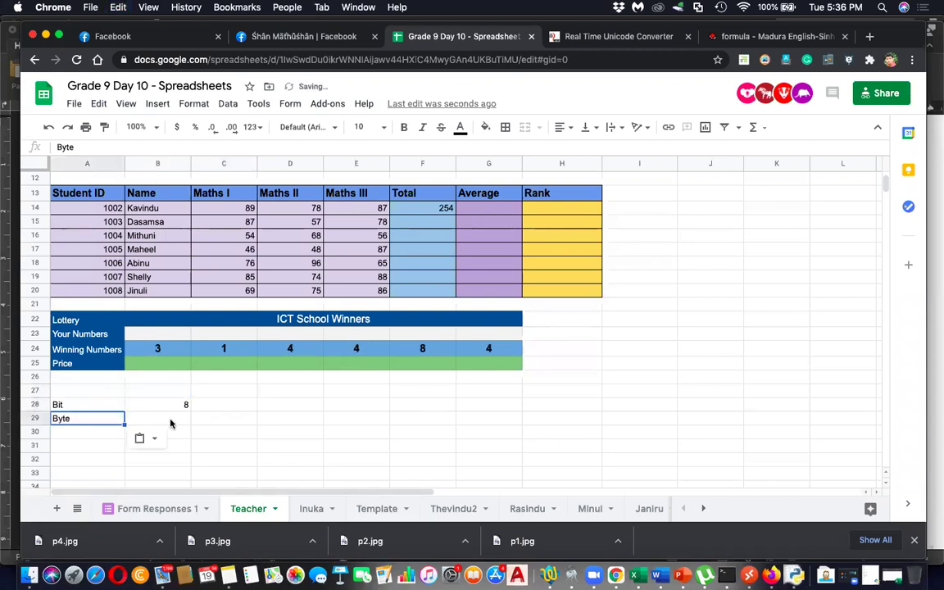
key("Right")
Step: Enter the column heading Byte in cell B27, above the bit conversion value
left_click(236, 391)
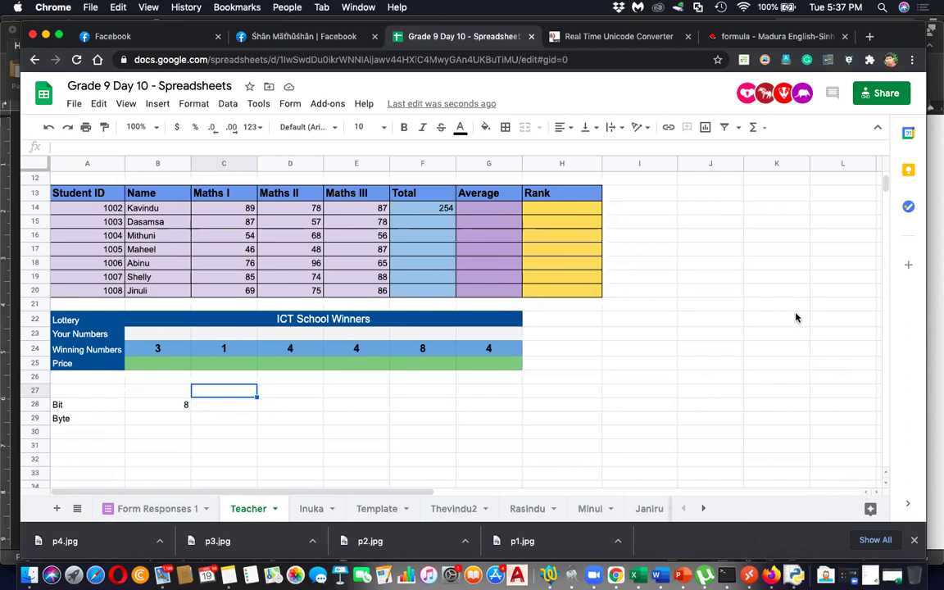
left_click(385, 404)
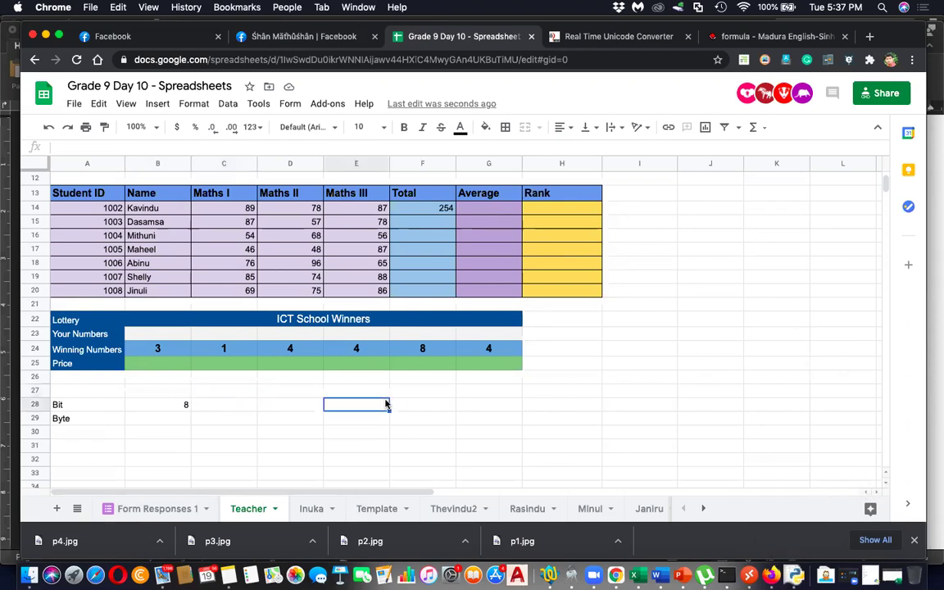
left_click(161, 416)
left_click(178, 406)
left_click(182, 420)
left_click(183, 393)
type("Byte")
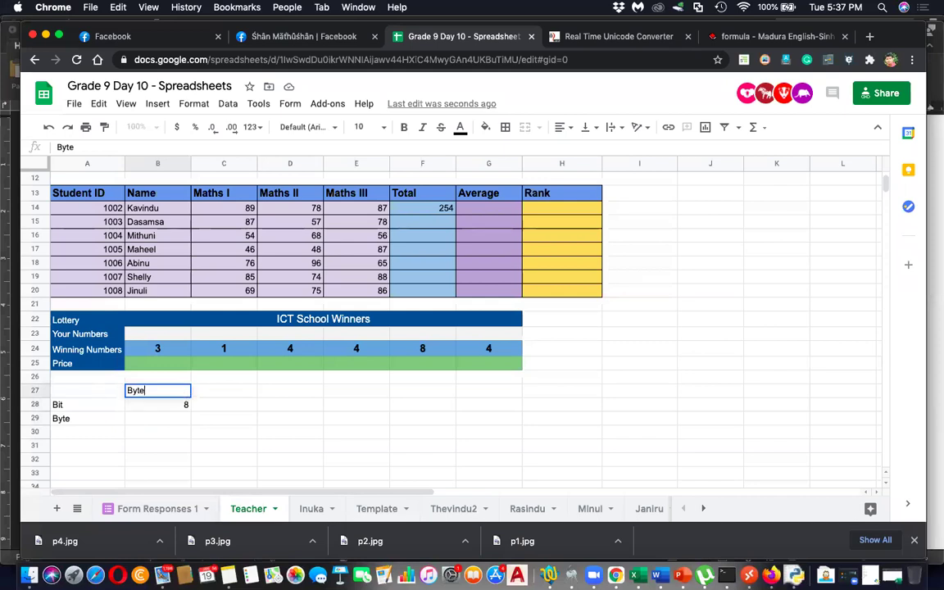
Step: Enter the value 1 in cell B29, in the Byte row of the conversion table
left_click(186, 432)
left_click(185, 407)
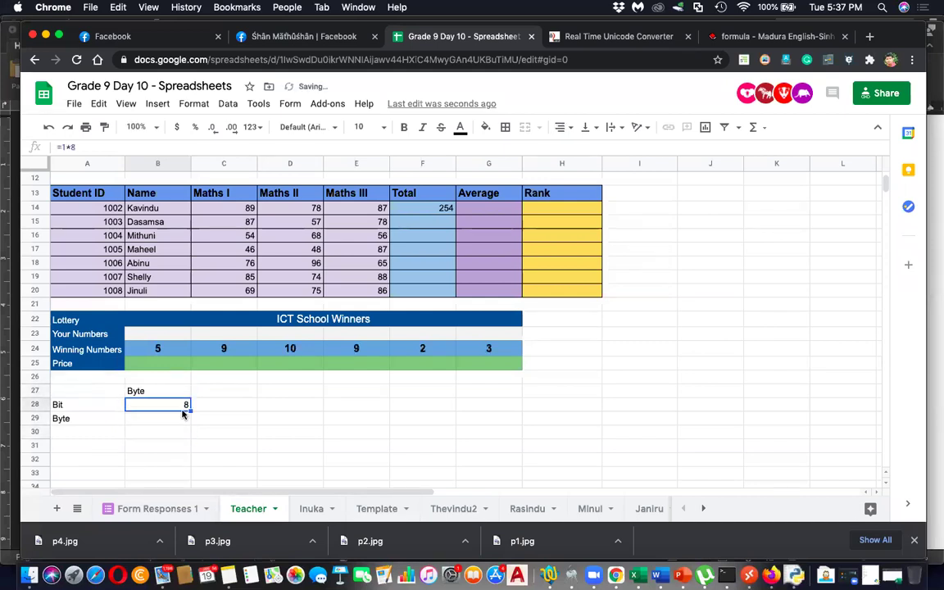
left_click(186, 419)
type("1")
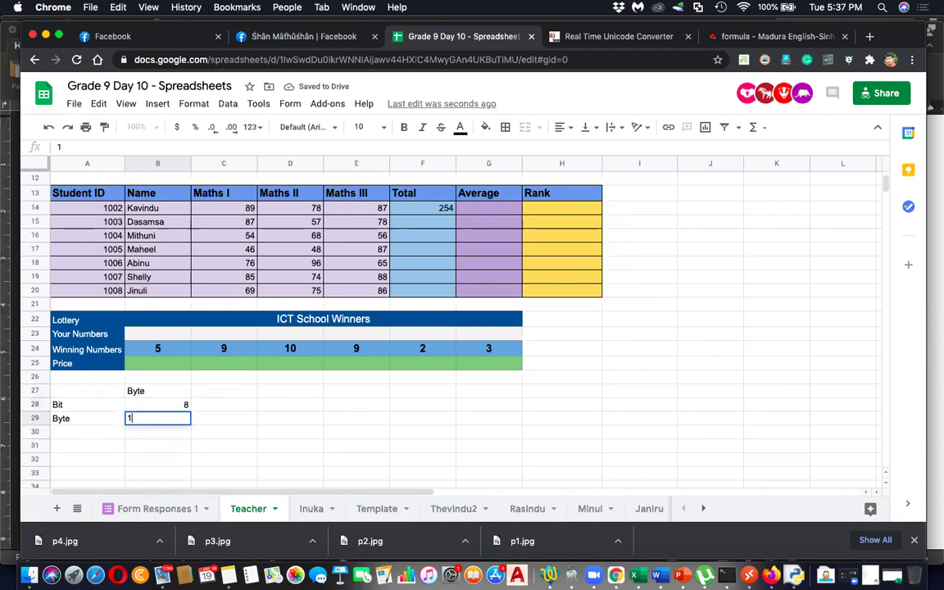
left_click(195, 434)
Step: Add the column headings 1KB, 1MB and 1GB in cells C27, D27 and E27 of the conversion table
left_click(246, 391)
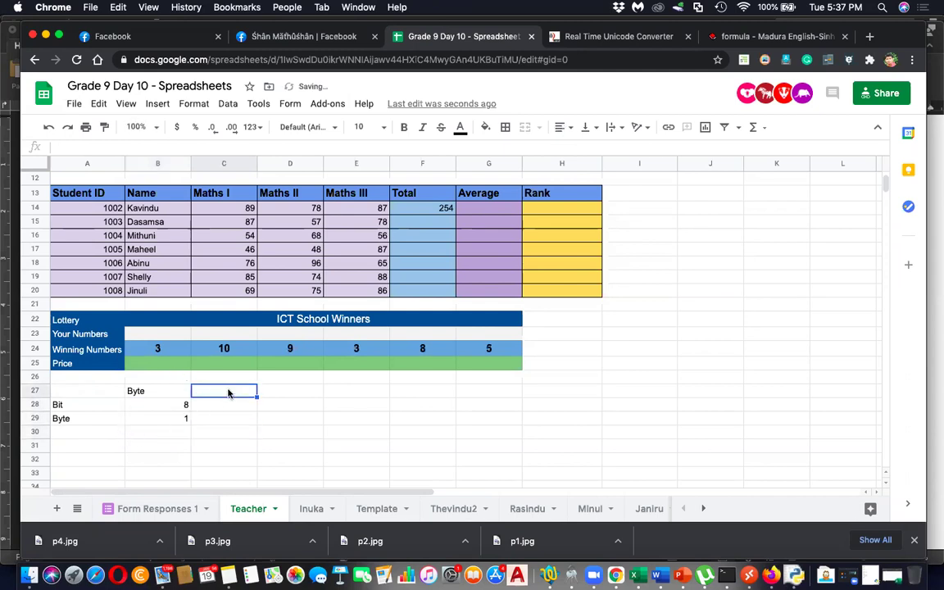
type("1KB")
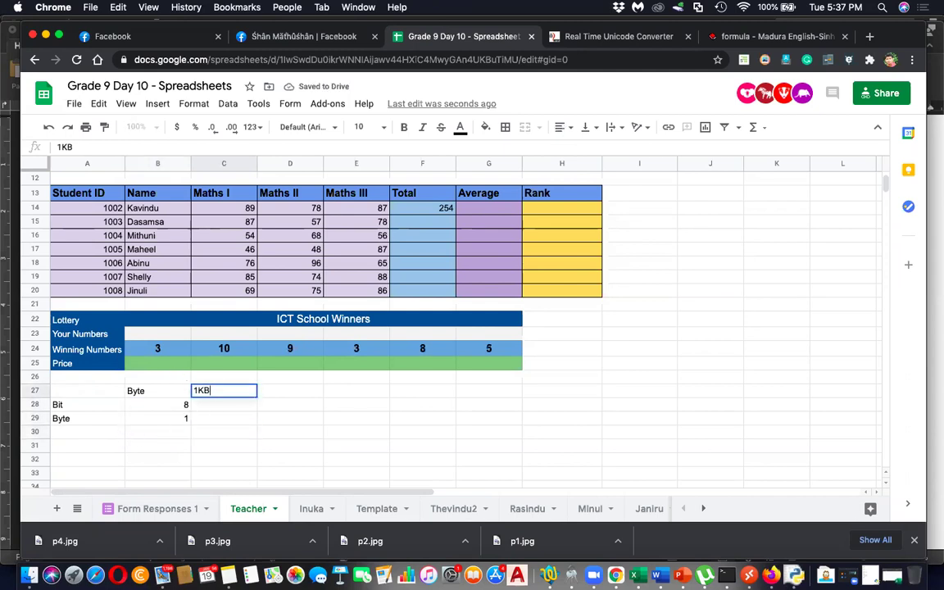
key("Return")
left_click(237, 421)
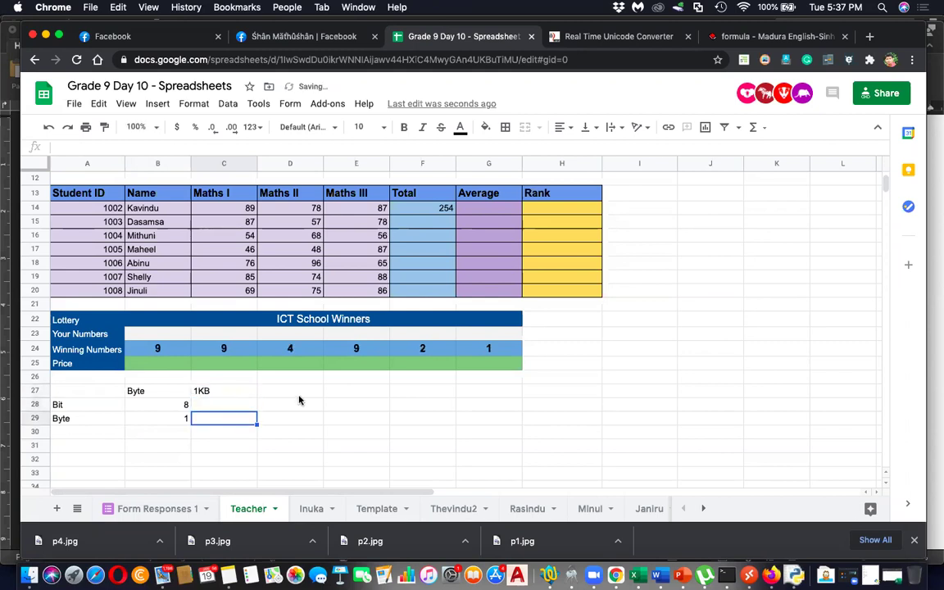
left_click(299, 395)
type("1MB")
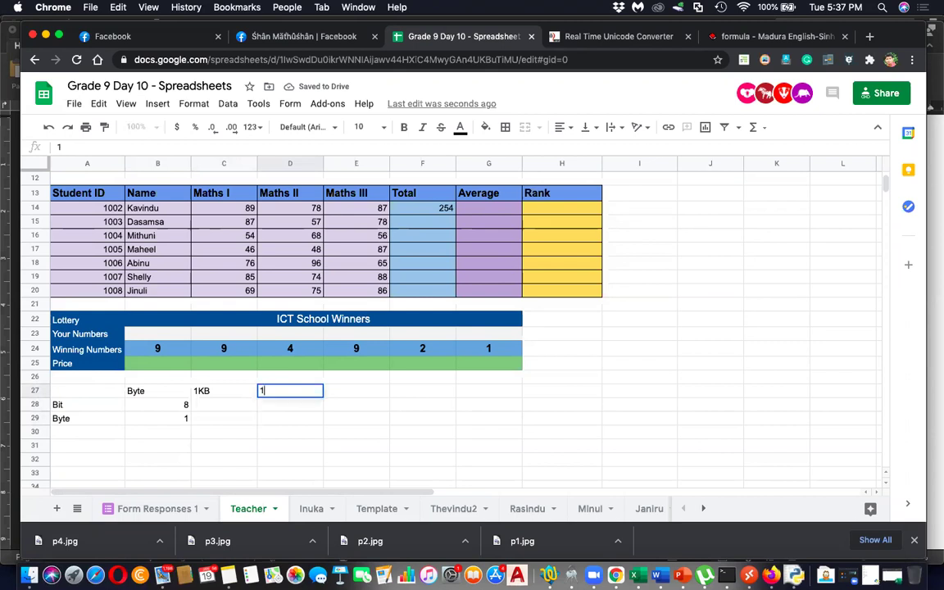
left_click(356, 393)
type("1")
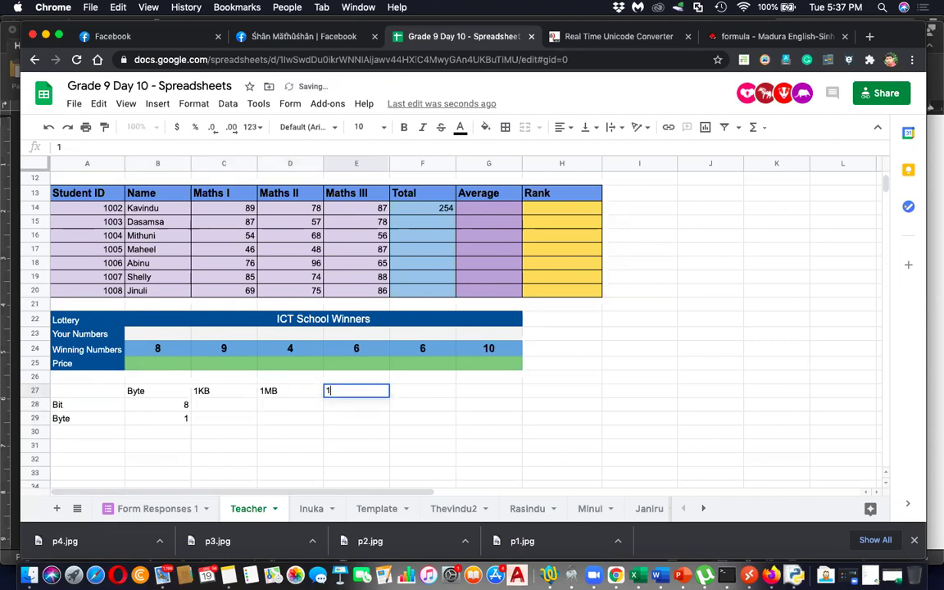
type("GB")
Step: Add the column headings 1TB and 1PB in cells F27 and G27 of the conversion table
left_click(428, 394)
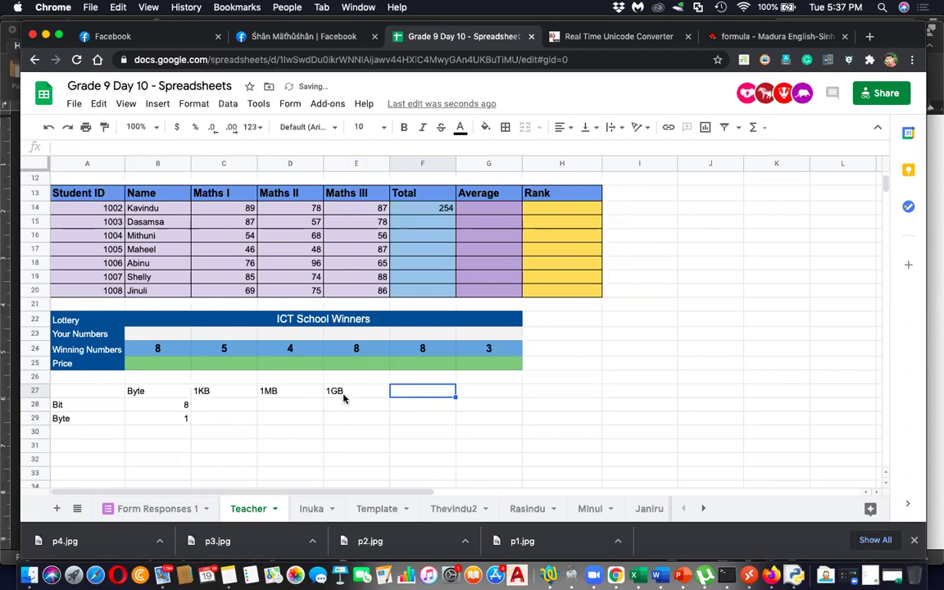
type("1")
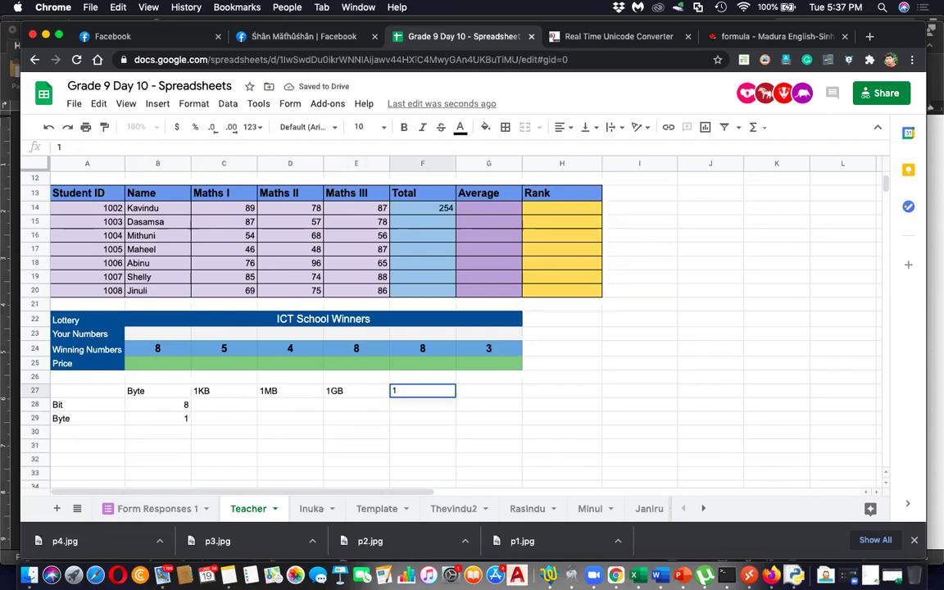
type("TB")
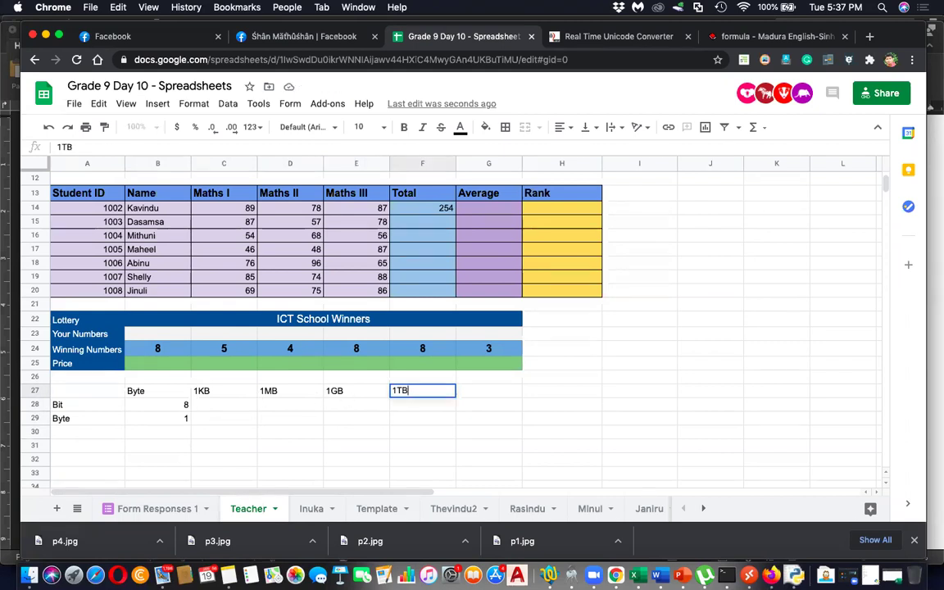
left_click(483, 398)
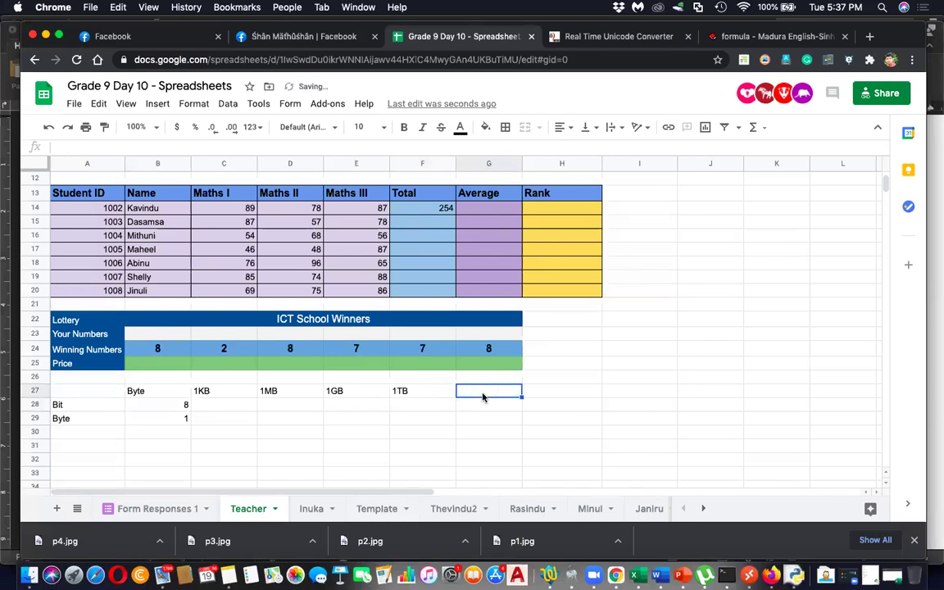
type("1")
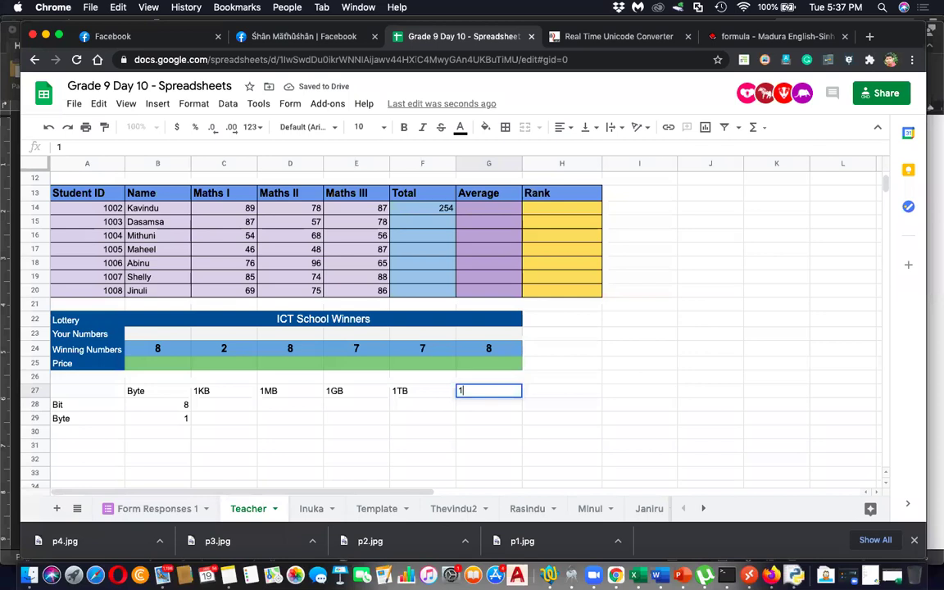
type("PB")
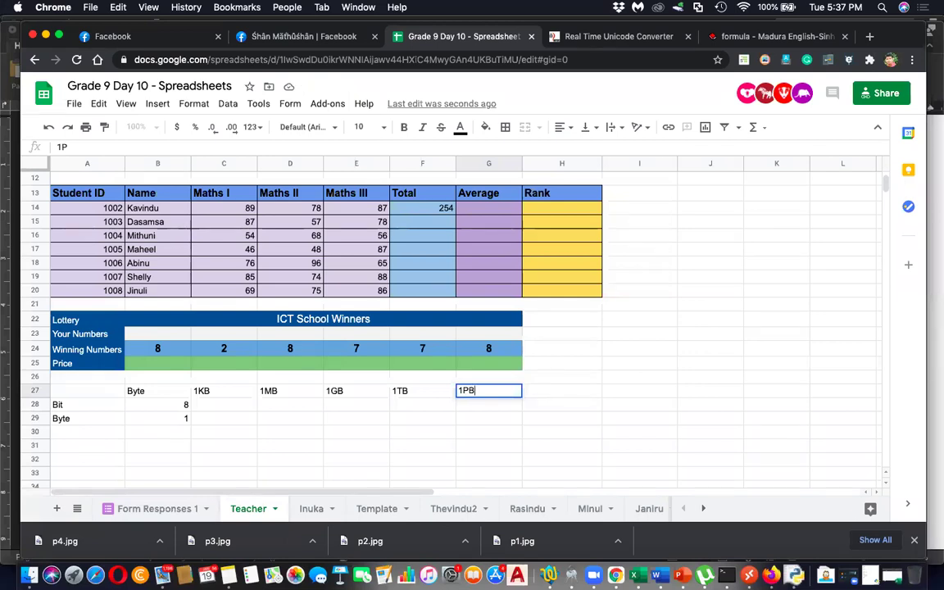
key("Return")
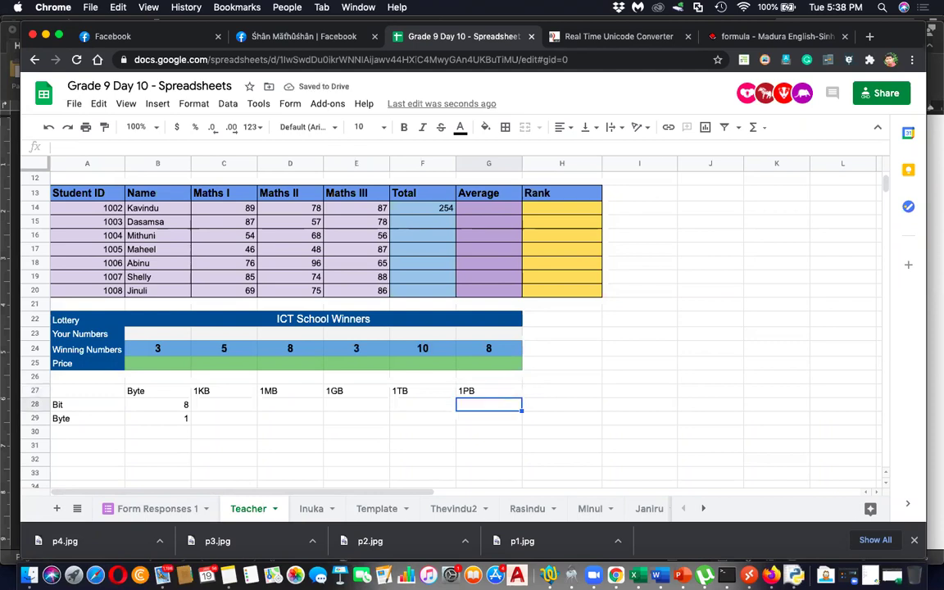
Step: Copy the conversion table A27:G29 from the Teacher sheet and paste it at cell A27 of the last student's sheet
left_click_drag(67, 392, 488, 425)
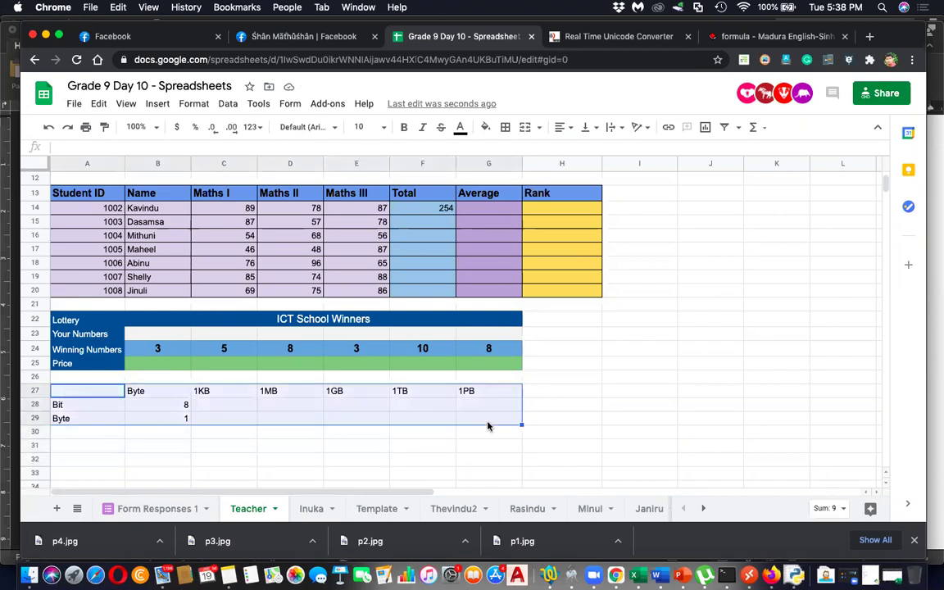
key("super+c")
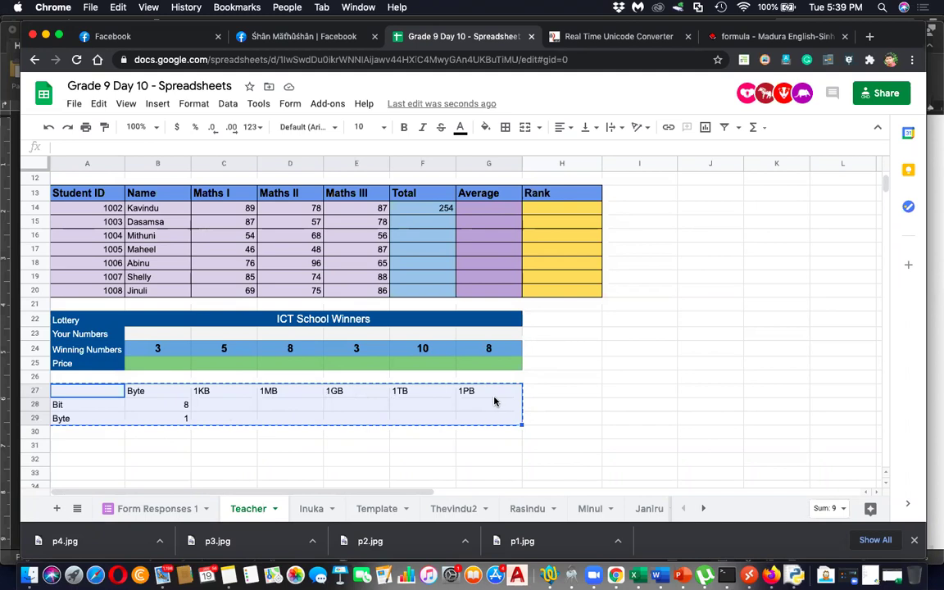
left_click(613, 396)
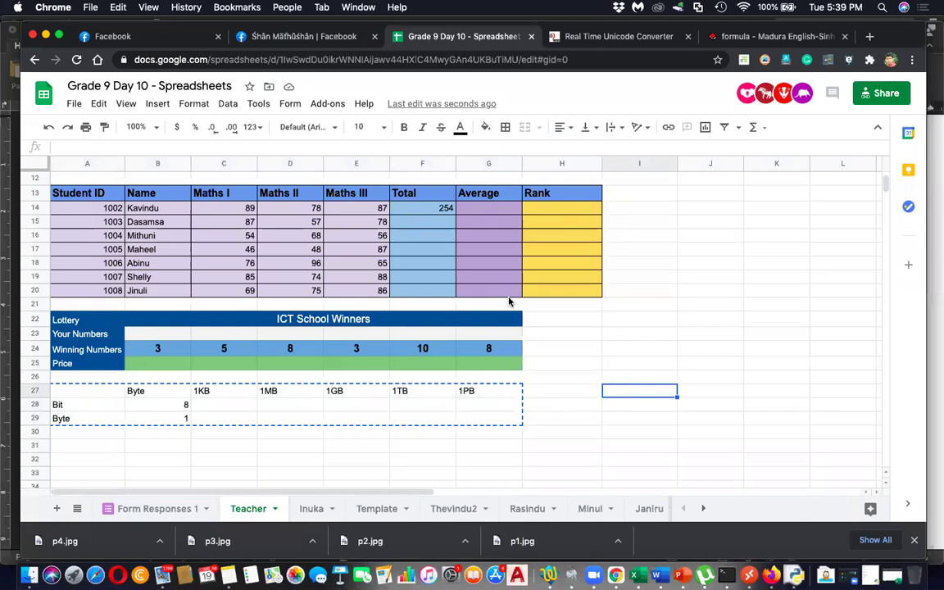
left_click_drag(76, 394, 481, 425)
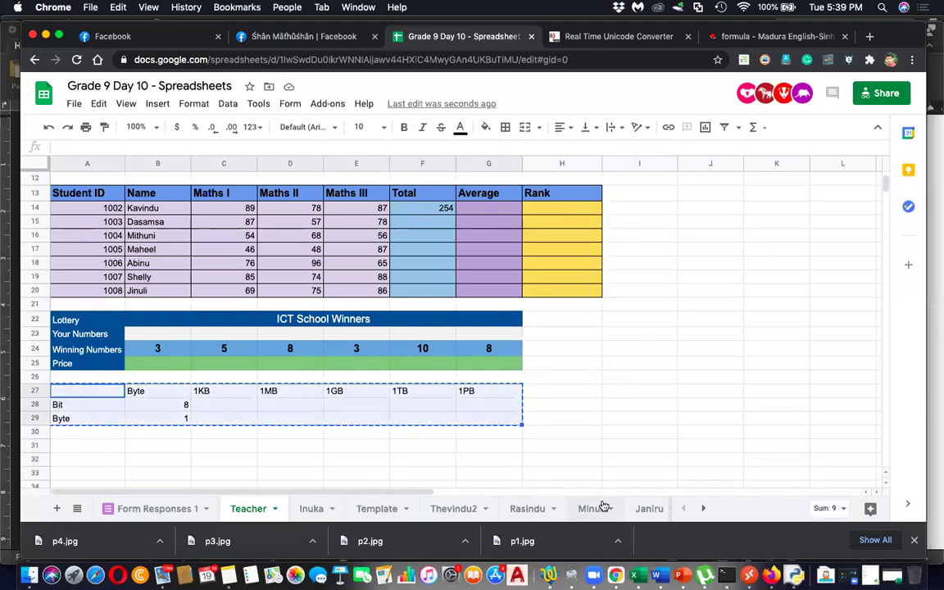
left_click(703, 509)
left_click(704, 508)
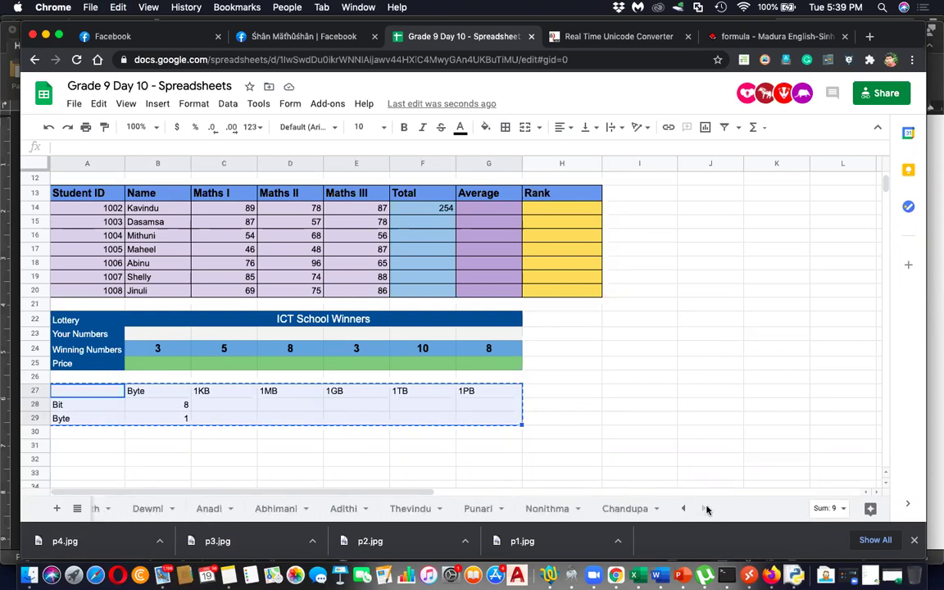
left_click(614, 509)
scroll(194, 397, "down", 5)
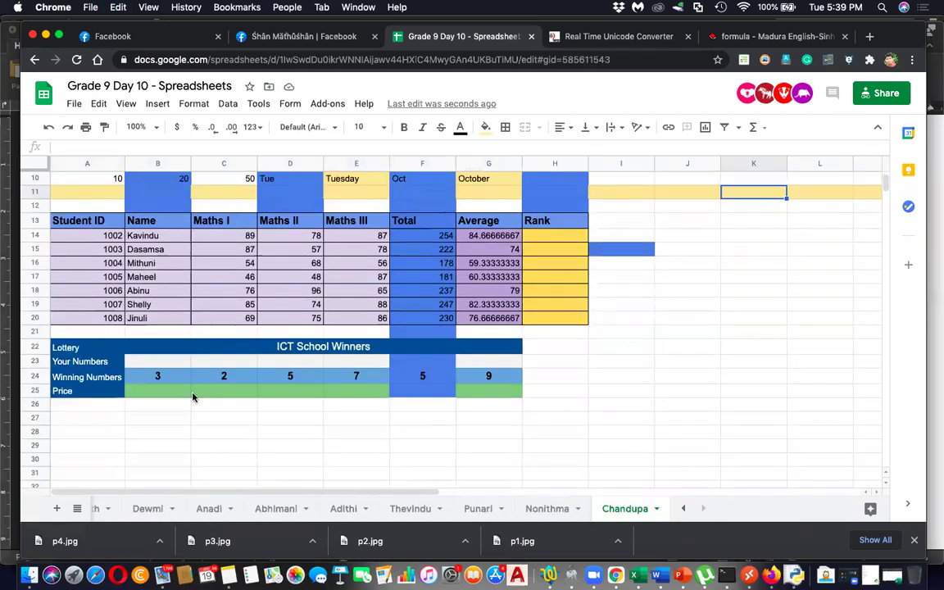
left_click(80, 397)
key("super+v")
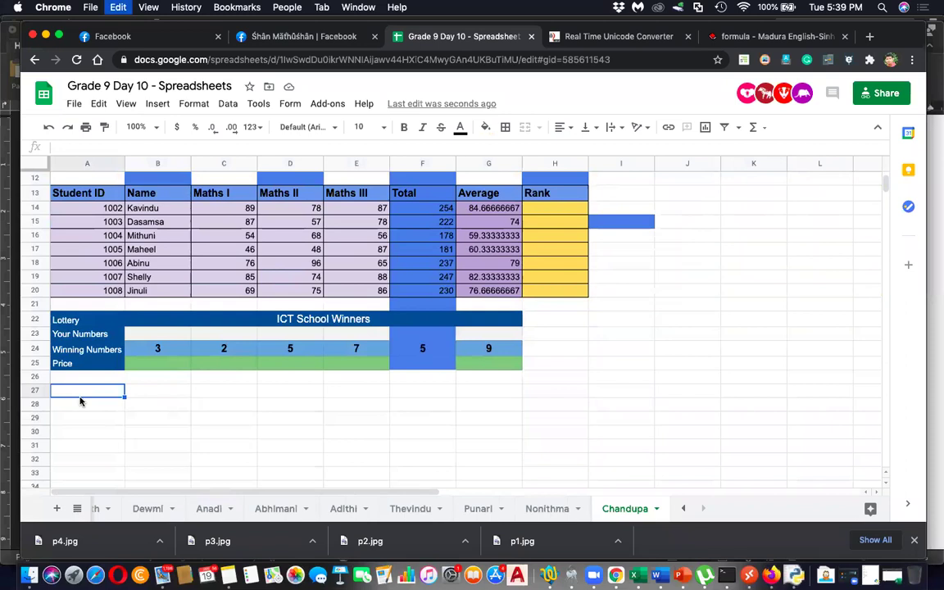
Step: Paste the conversion table at cell A28 on the second-to-last student's sheet, below the lottery table
left_click(557, 512)
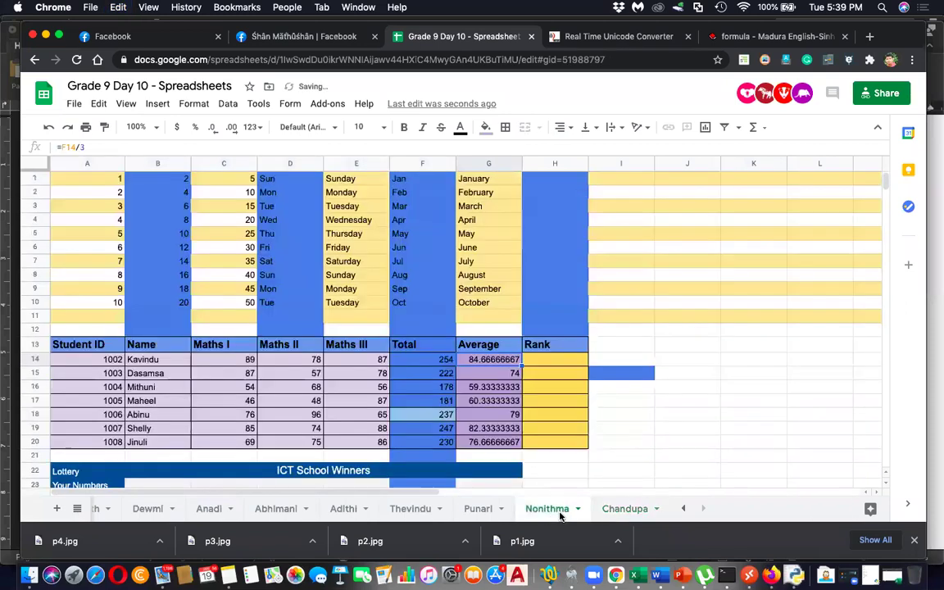
scroll(396, 472, "down", 6)
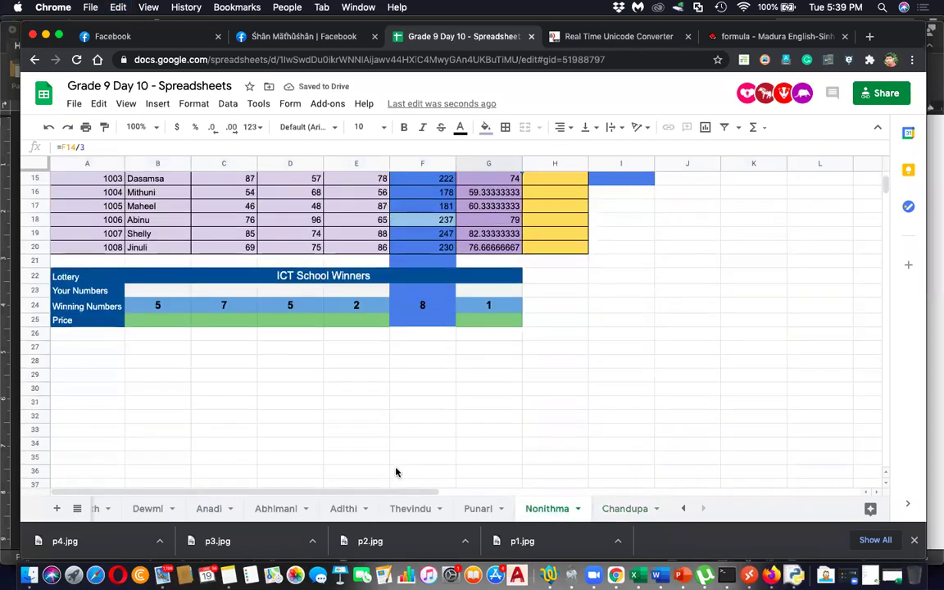
left_click(94, 369)
key("super+v")
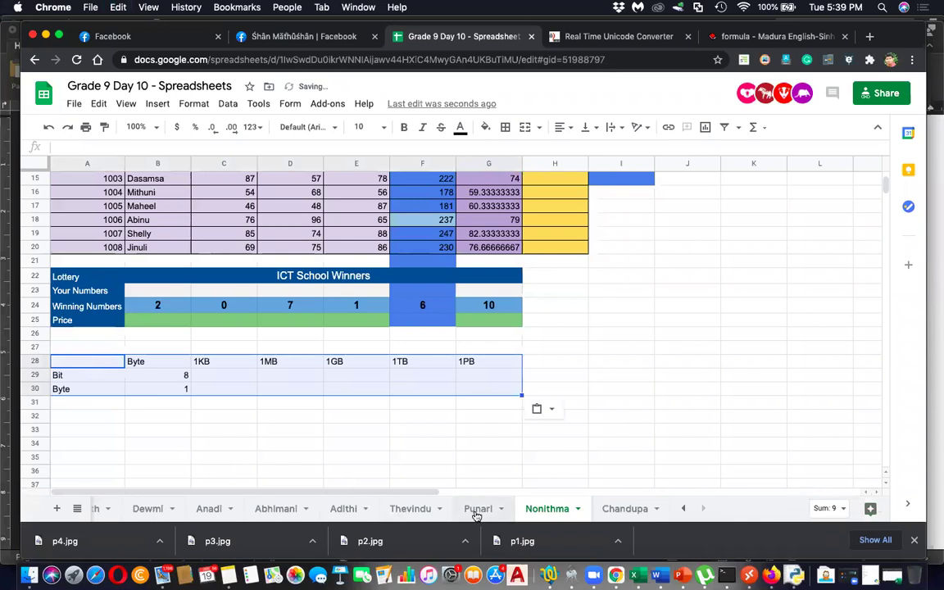
Step: Paste the conversion table at cell A28 on the third-to-last student's sheet
left_click(478, 509)
left_click(86, 403)
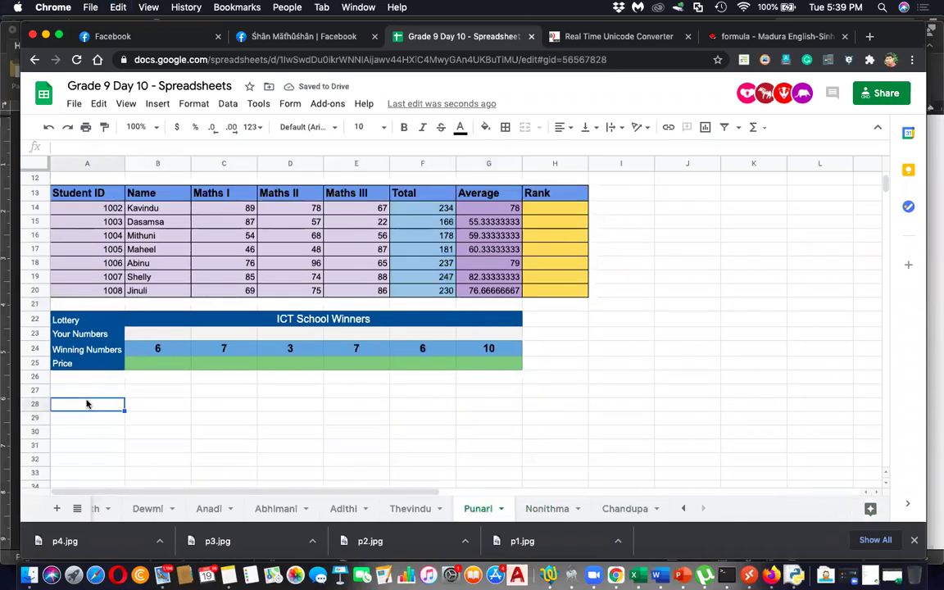
key("super+v")
Step: Paste the conversion table at cell A28 on the fourth-to-last student's sheet, beneath its lottery table
left_click(407, 509)
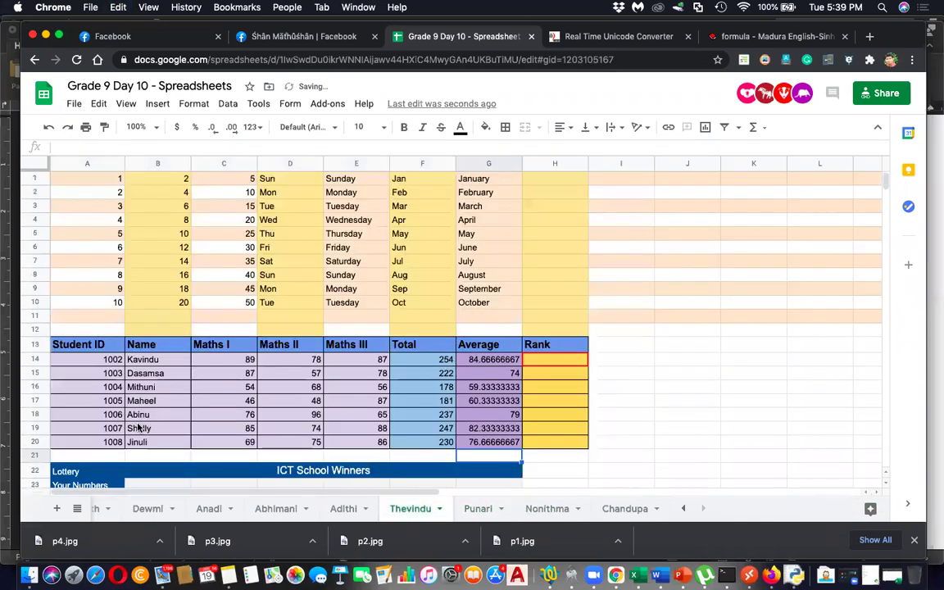
scroll(90, 433, "down", 3)
left_click(85, 416)
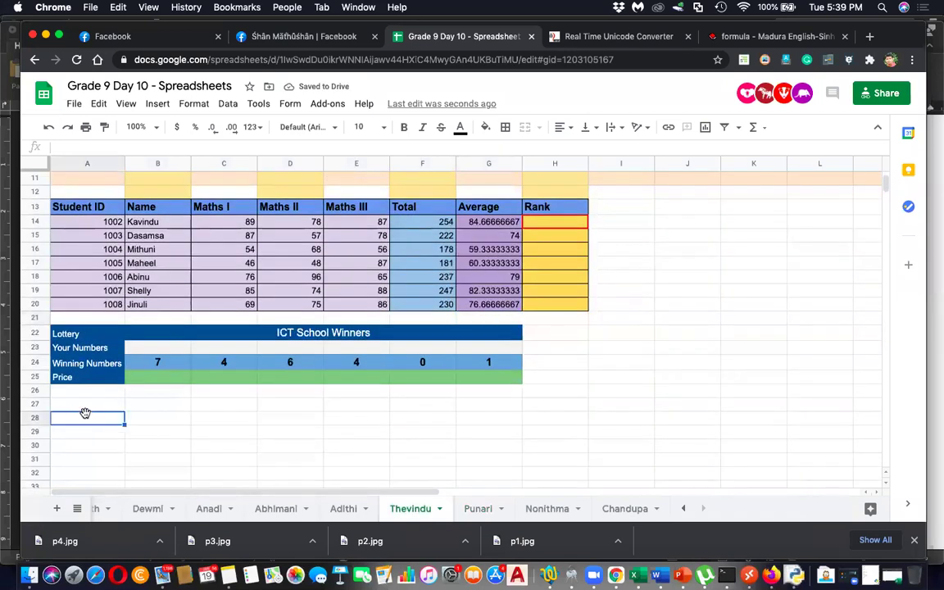
key("super+v")
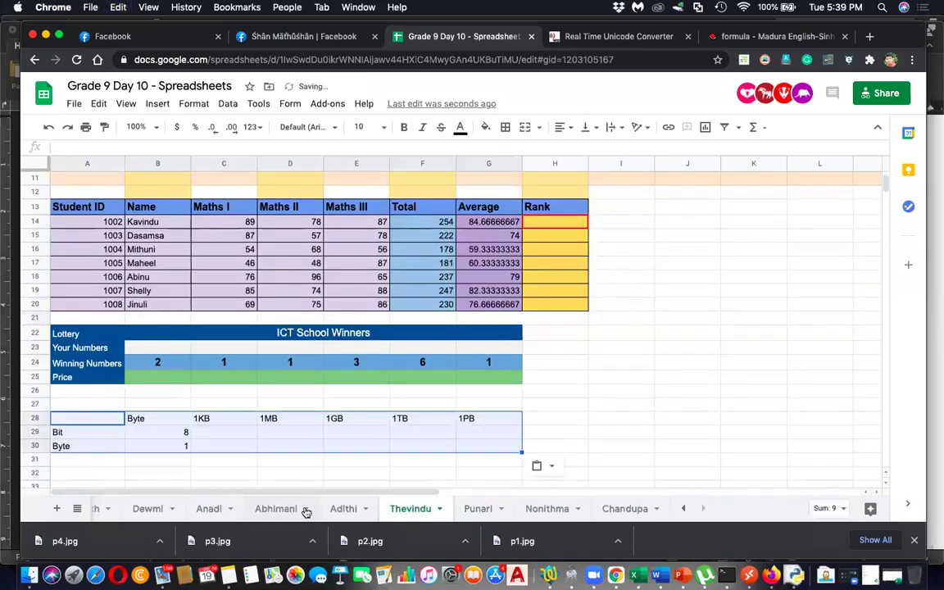
Step: Paste the conversion table at cell A27 on the second student sheet after the Template sheet
left_click(683, 508)
left_click(272, 508)
scroll(186, 427, "down", 4)
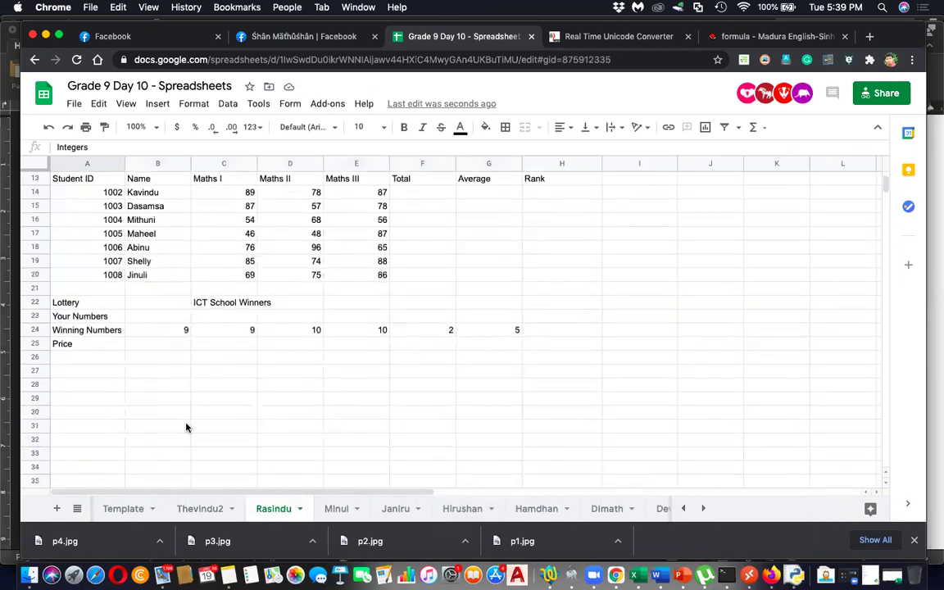
left_click(68, 371)
key("super+v")
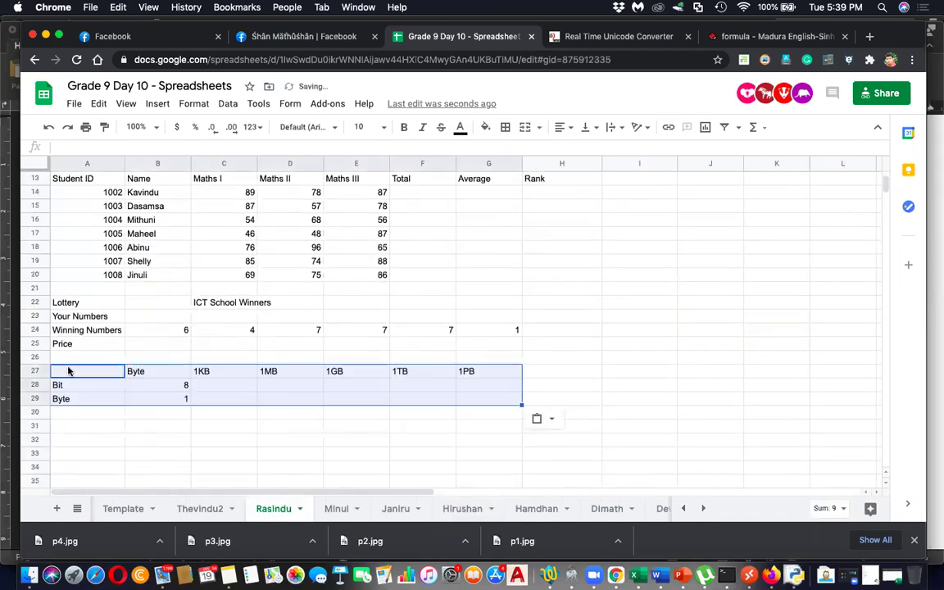
Step: Return to the last student's sheet and check the pasted conversion table
left_click(703, 508)
left_click(703, 508)
left_click(606, 510)
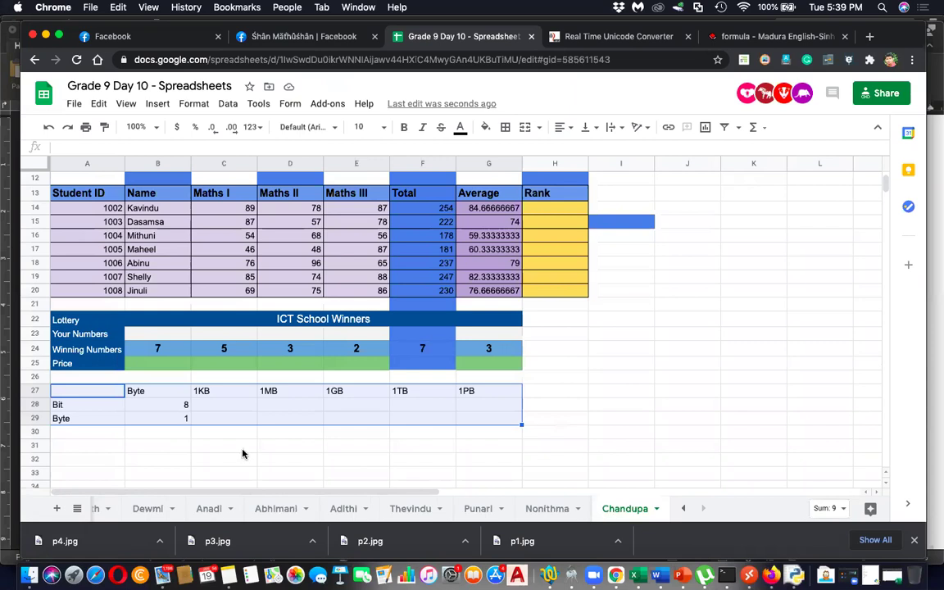
left_click(97, 433)
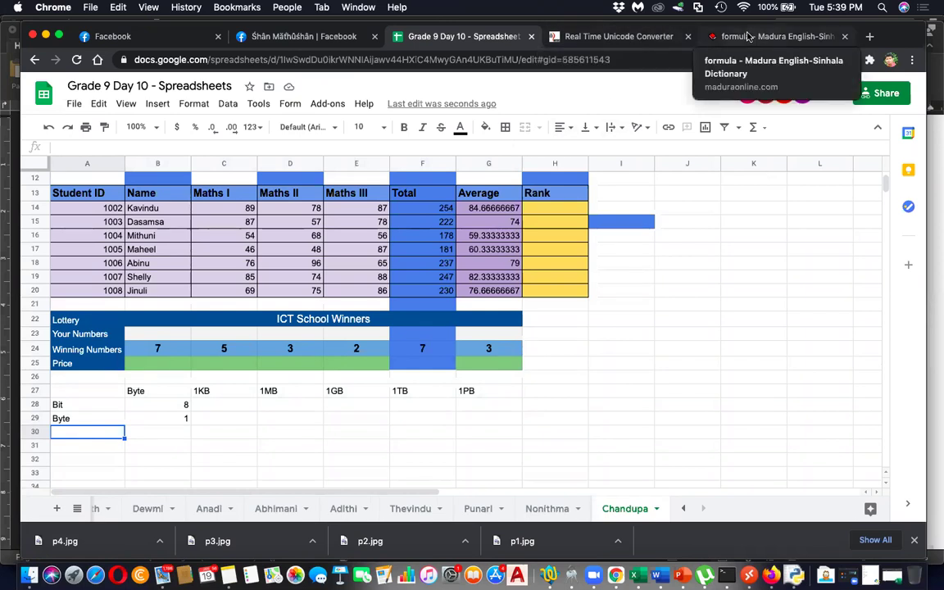
Step: Search Google Images for "bit byte kilobyte megabyte gigabyte terabyte" in place of the dictionary page
left_click(721, 36)
left_click(597, 62)
type("goo")
key("Return")
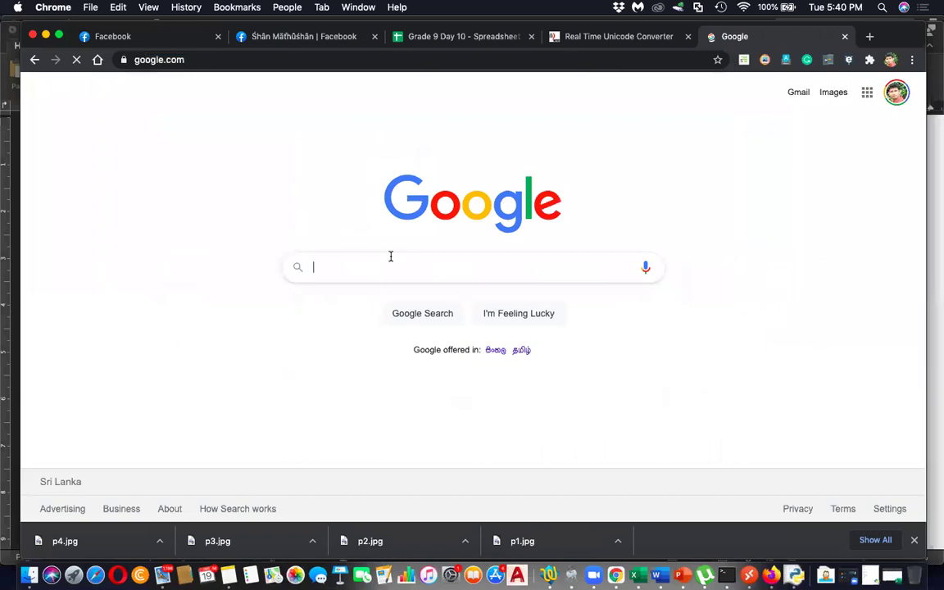
type("bit byt")
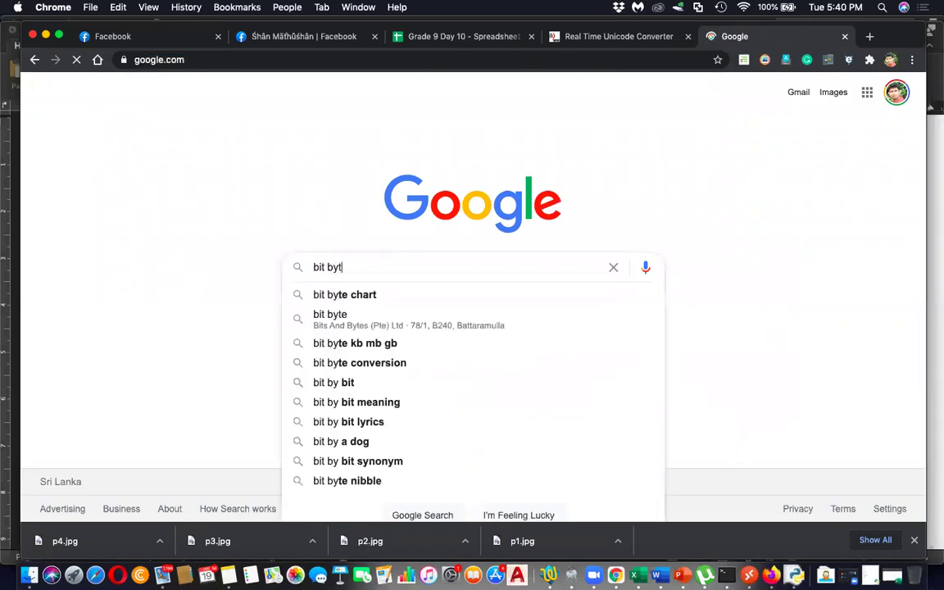
type("e kilo")
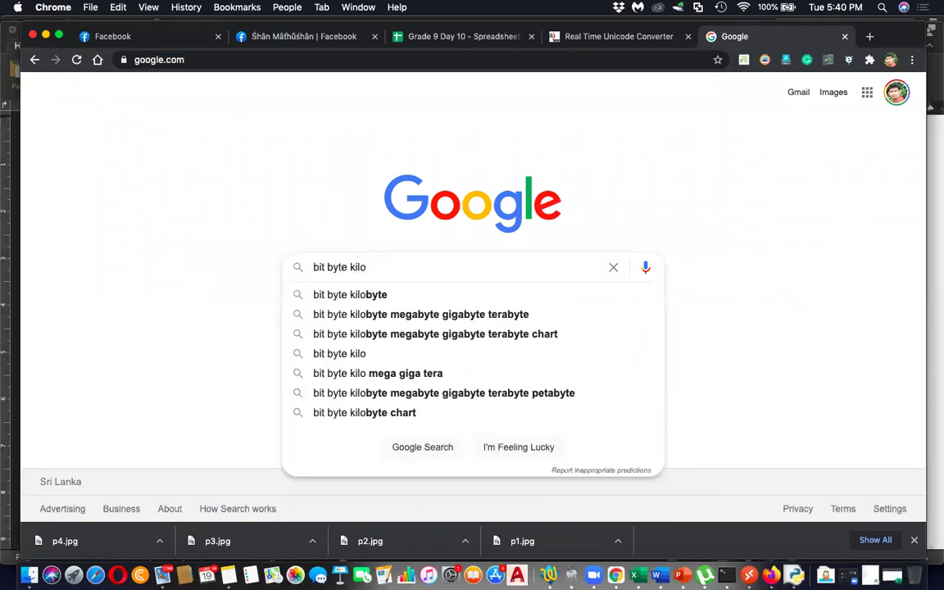
key("Down")
key("Down")
key("Return")
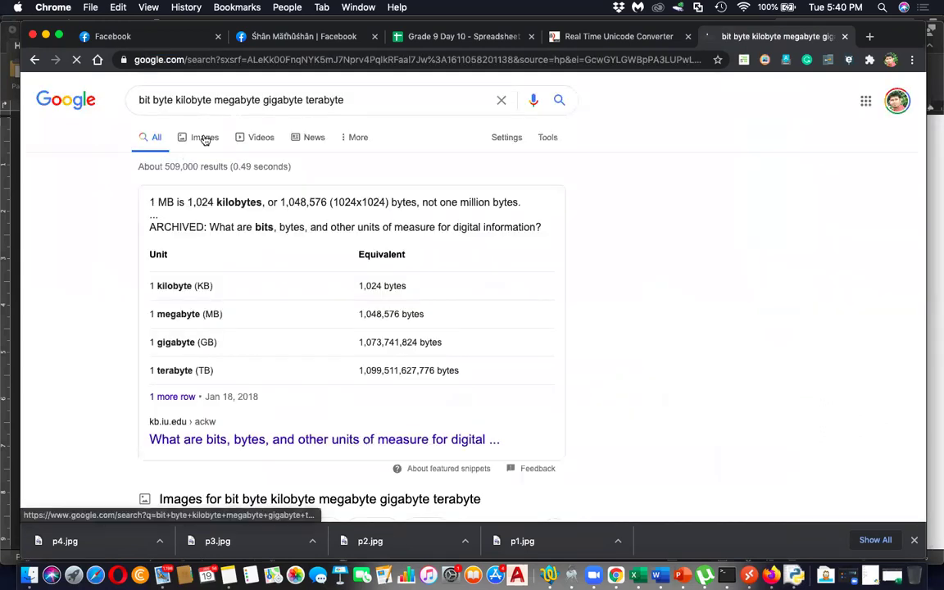
left_click(205, 139)
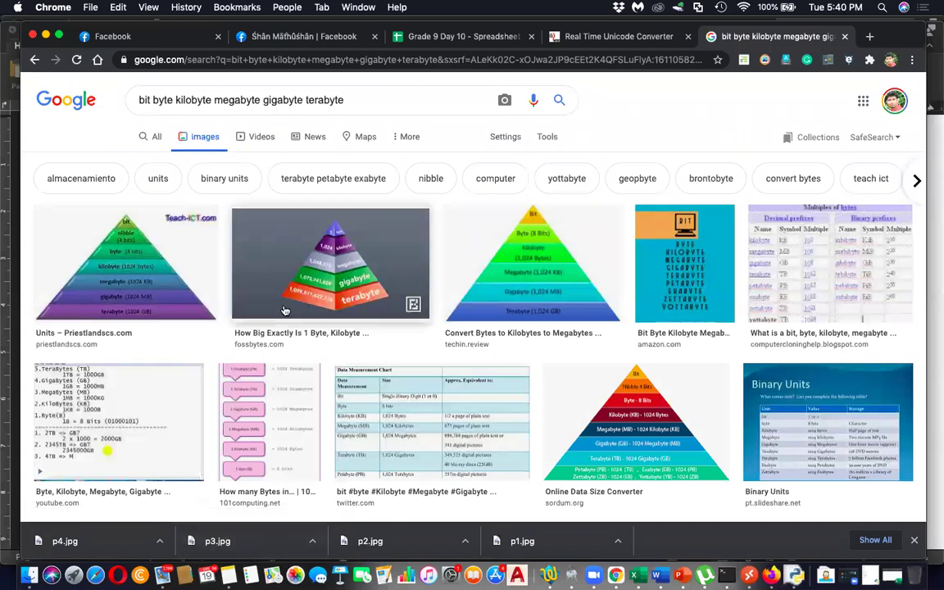
Step: Open the TechinReview pyramid result showing Bit through Terabyte (1,024 GB) and copy its image
left_click(538, 275)
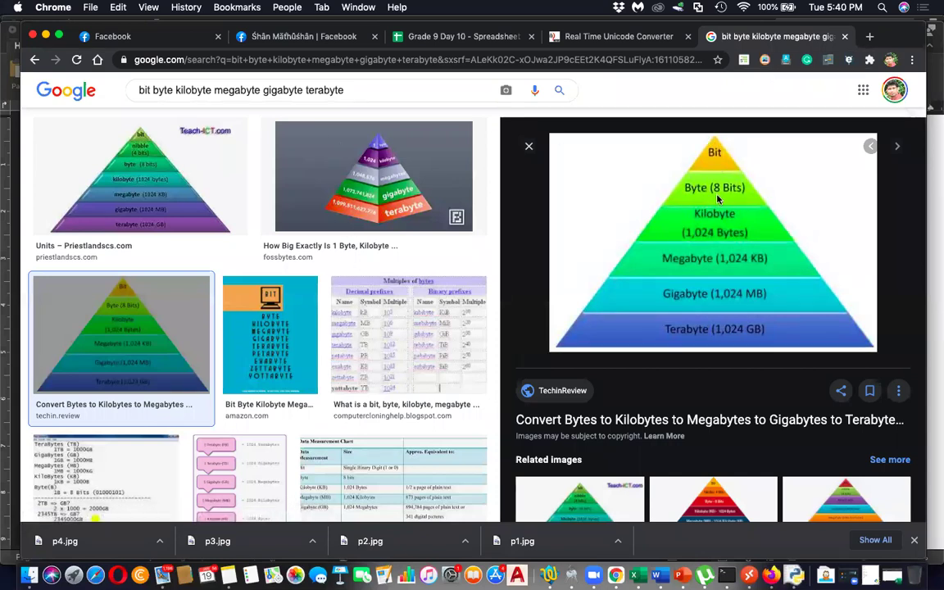
right_click(712, 244)
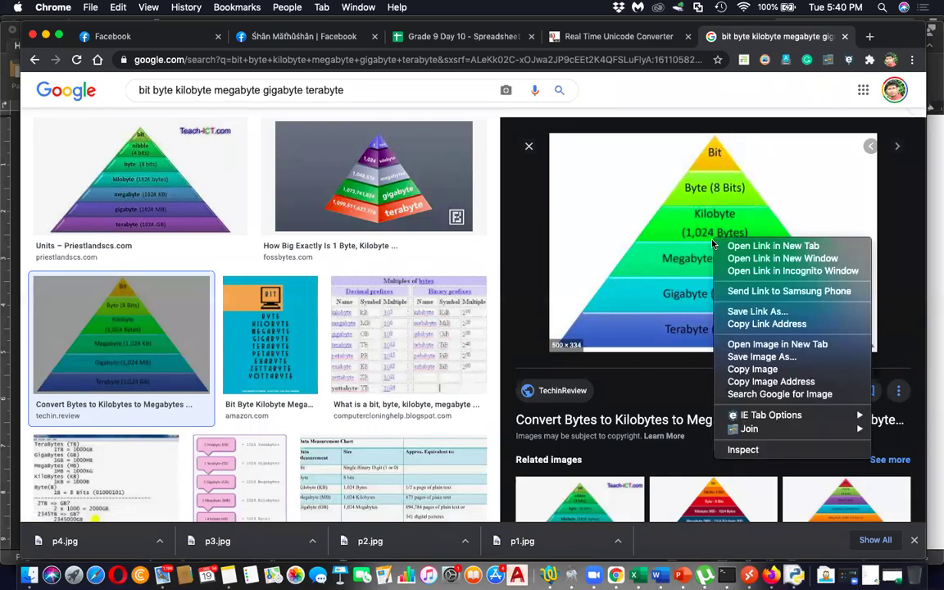
left_click(748, 370)
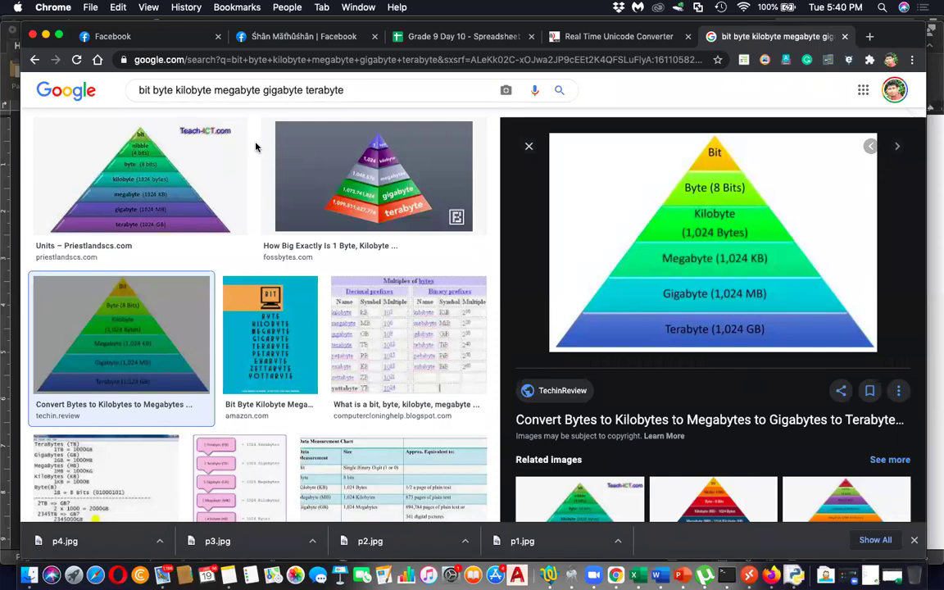
Step: Paste the copied pyramid image at cell B31 on the spreadsheet's Teacher sheet and shift it slightly left and down beneath the conversion table
left_click(394, 37)
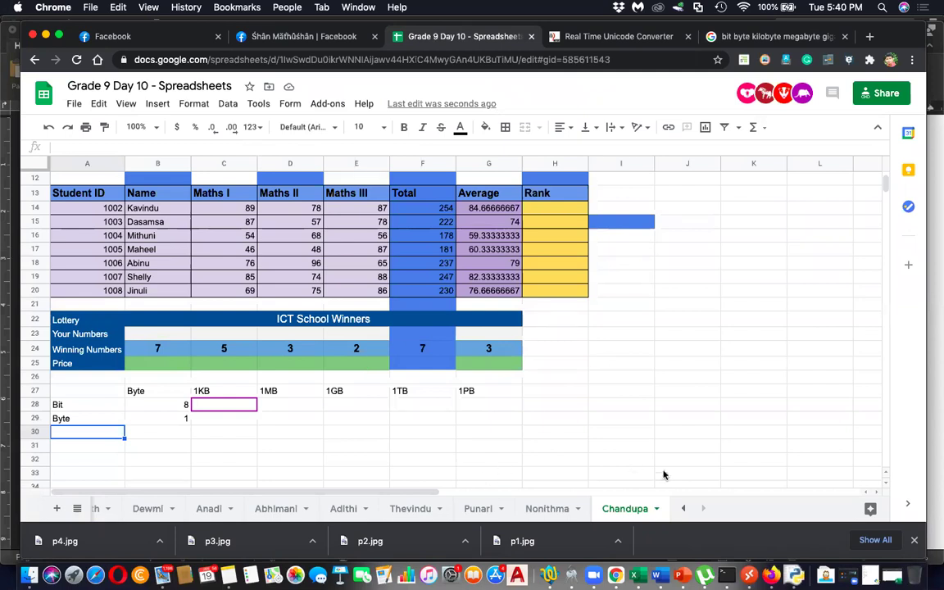
left_click(683, 508)
left_click(682, 508)
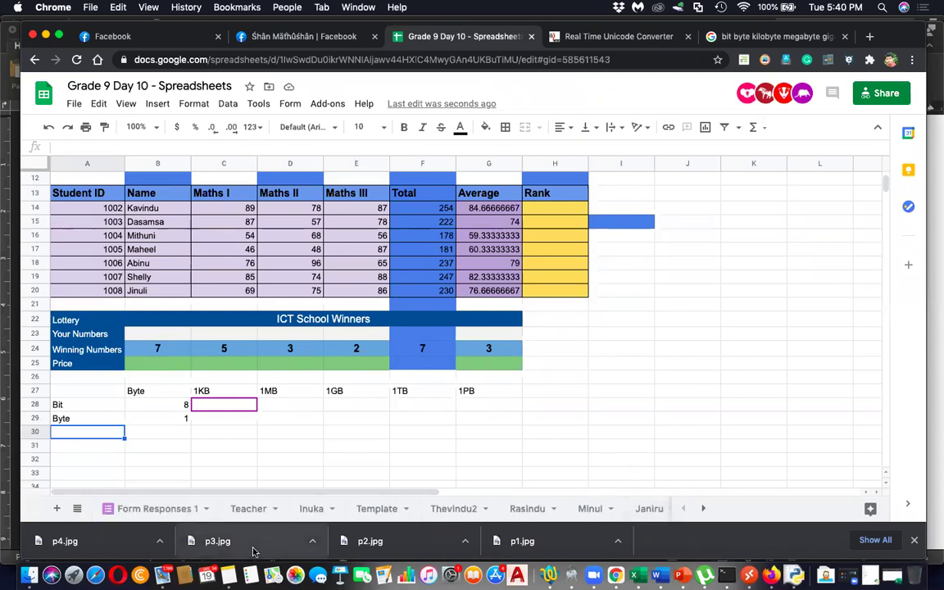
left_click(246, 507)
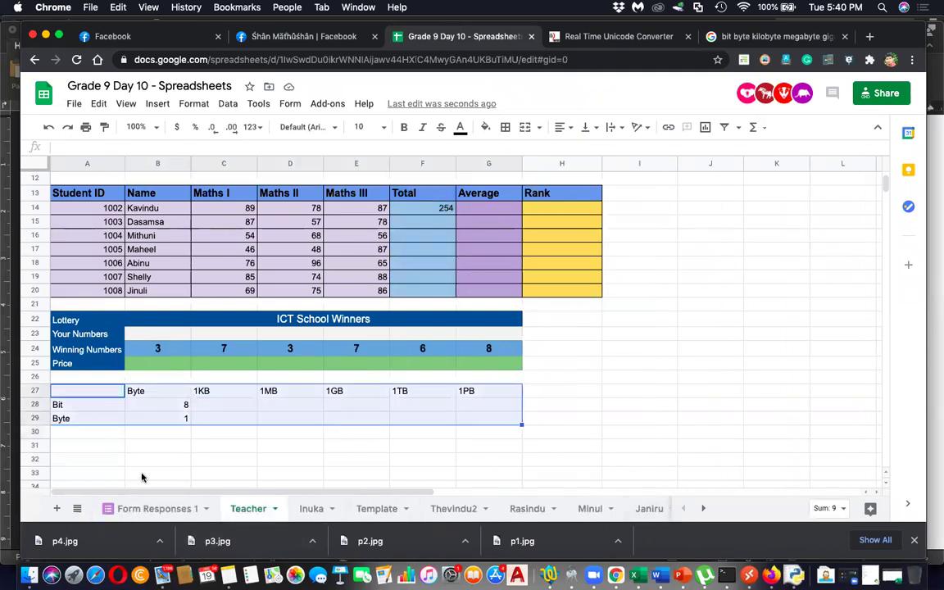
left_click(189, 446)
scroll(190, 450, "down", 3)
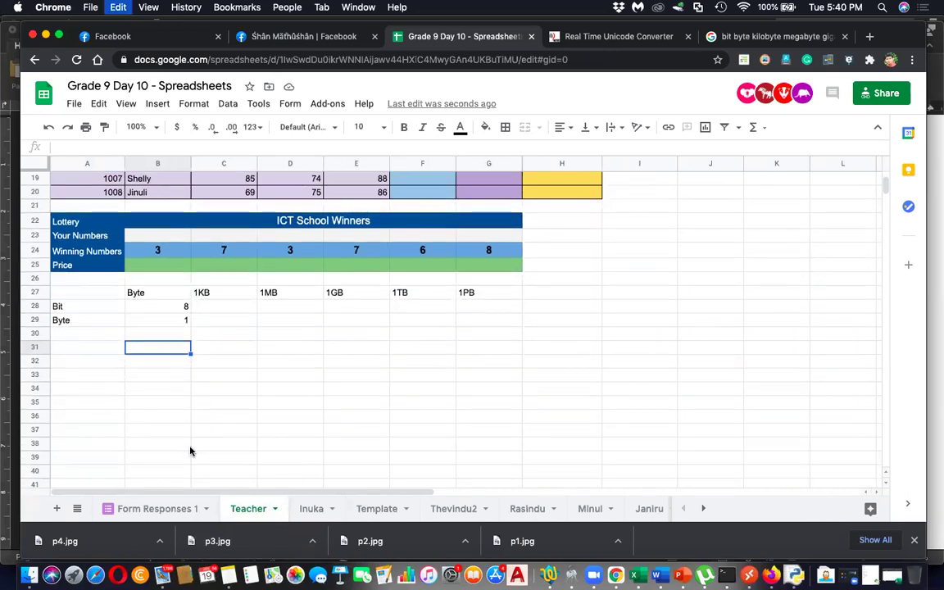
key("ctrl+v")
scroll(369, 459, "down", 2)
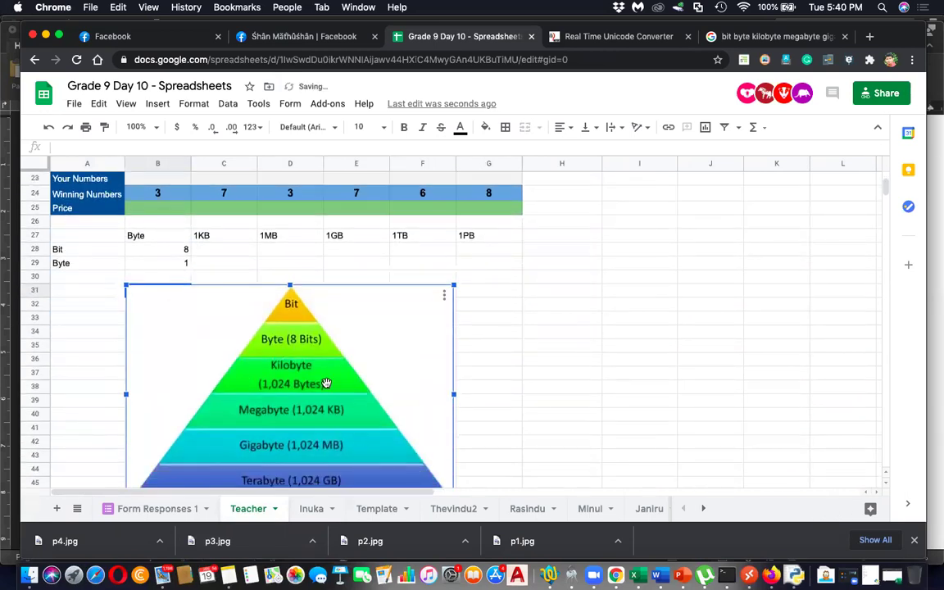
left_click_drag(326, 383, 315, 386)
left_click(524, 376)
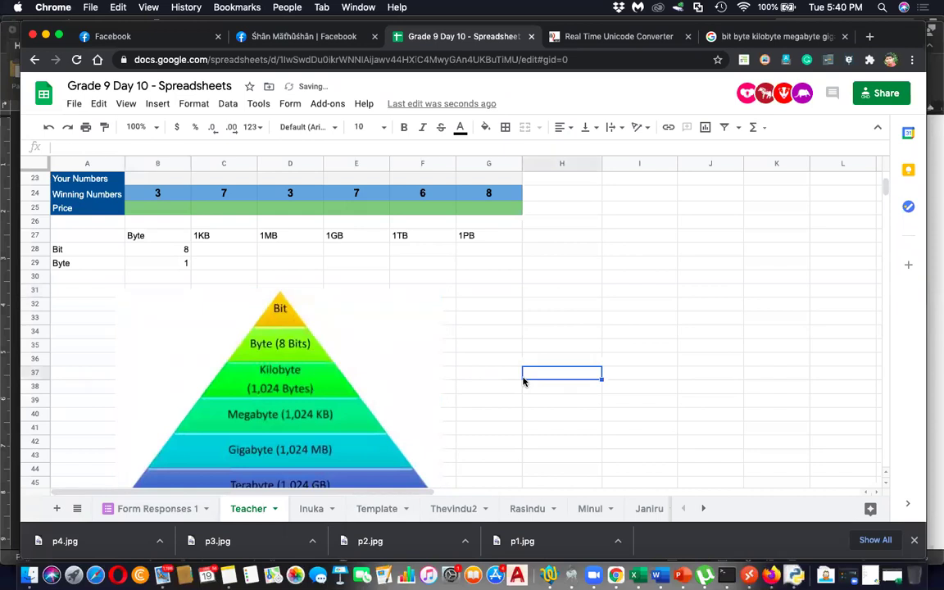
left_click(477, 251)
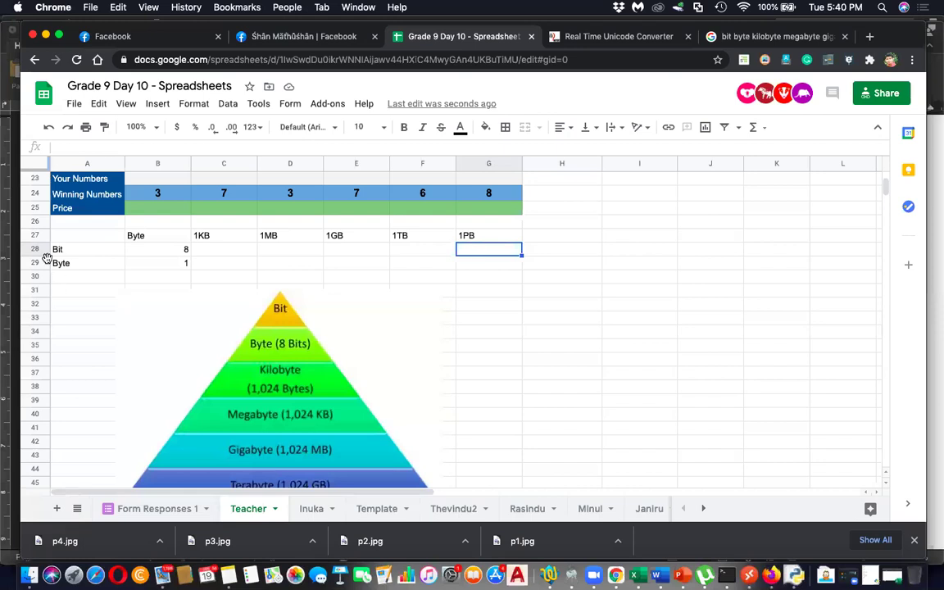
left_click(501, 264)
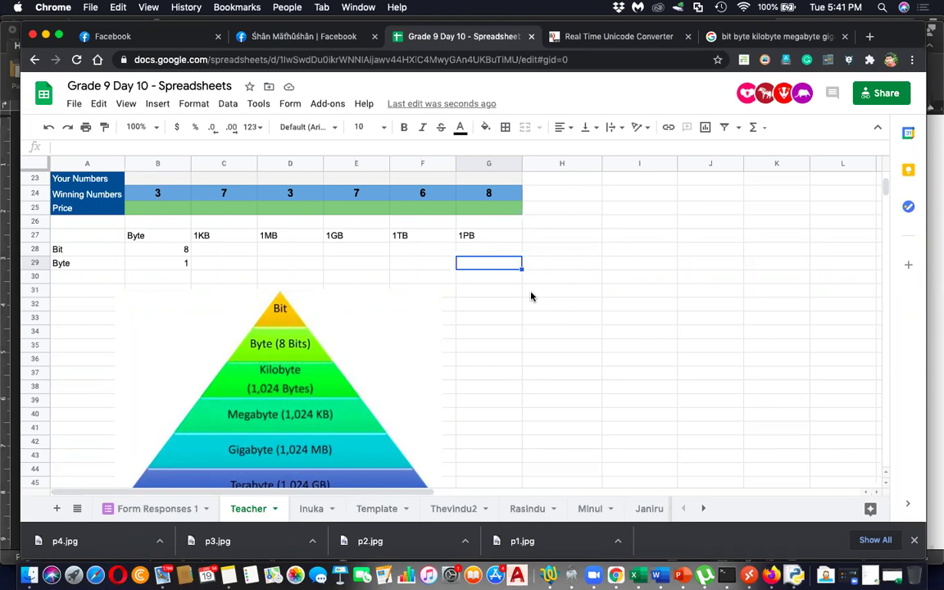
scroll(531, 296, "up", 2)
scroll(531, 296, "down", 2)
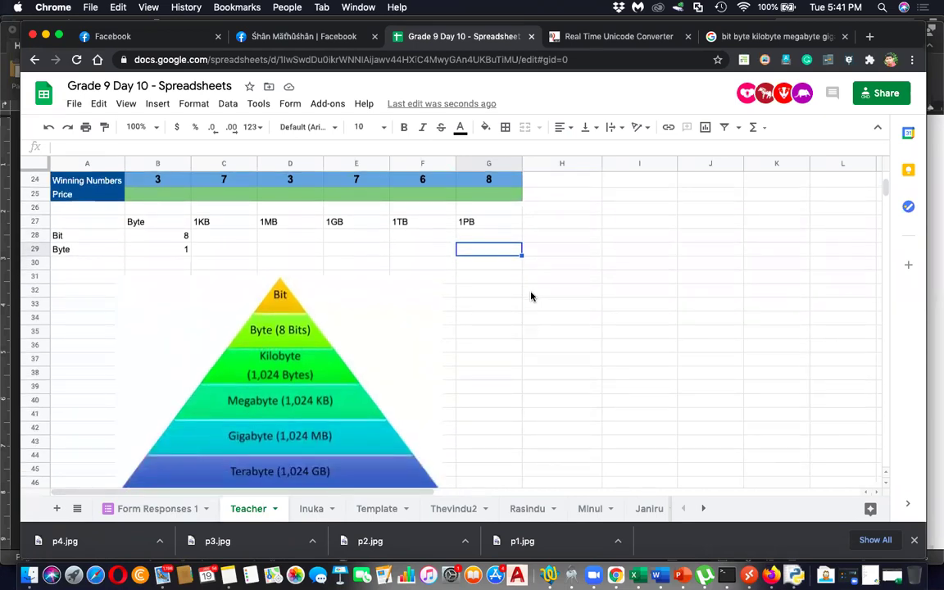